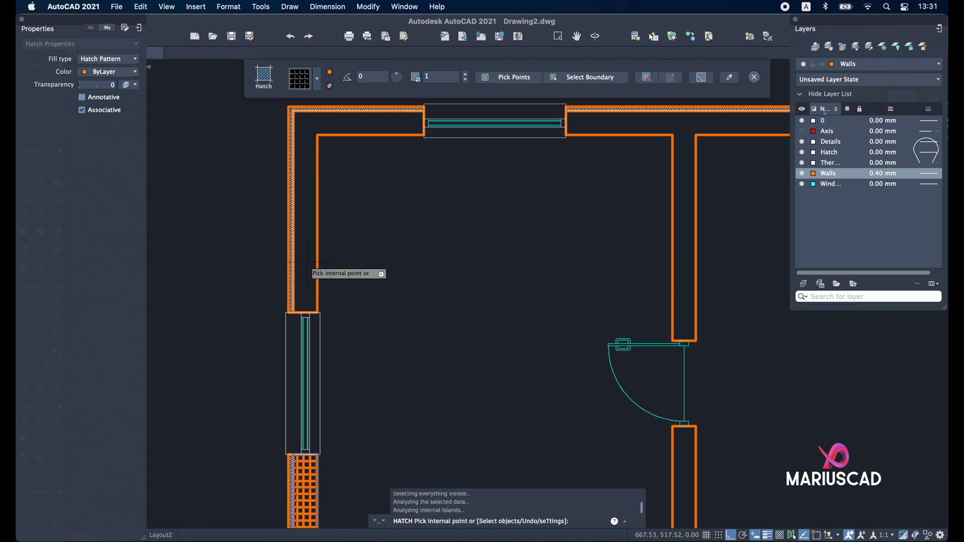
click(308, 258)
click(589, 131)
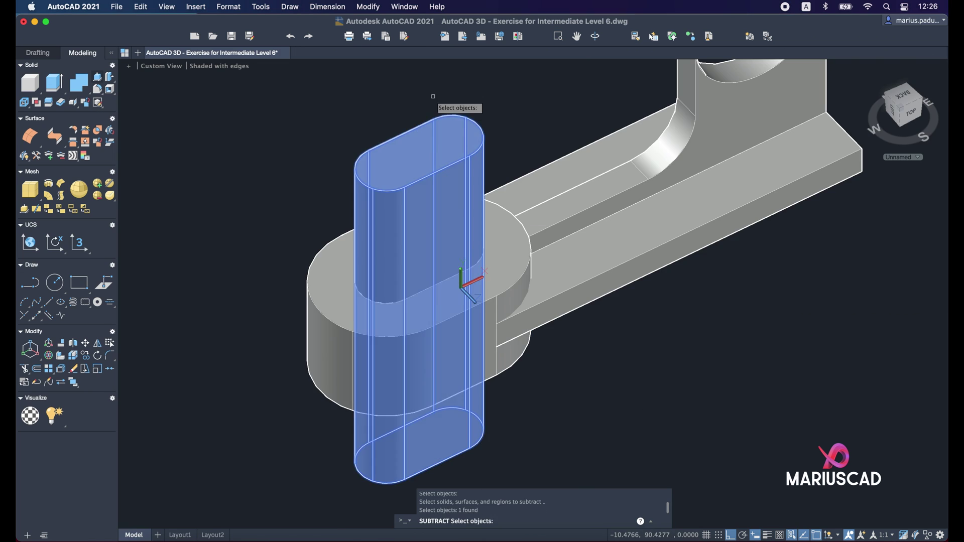
key(Return)
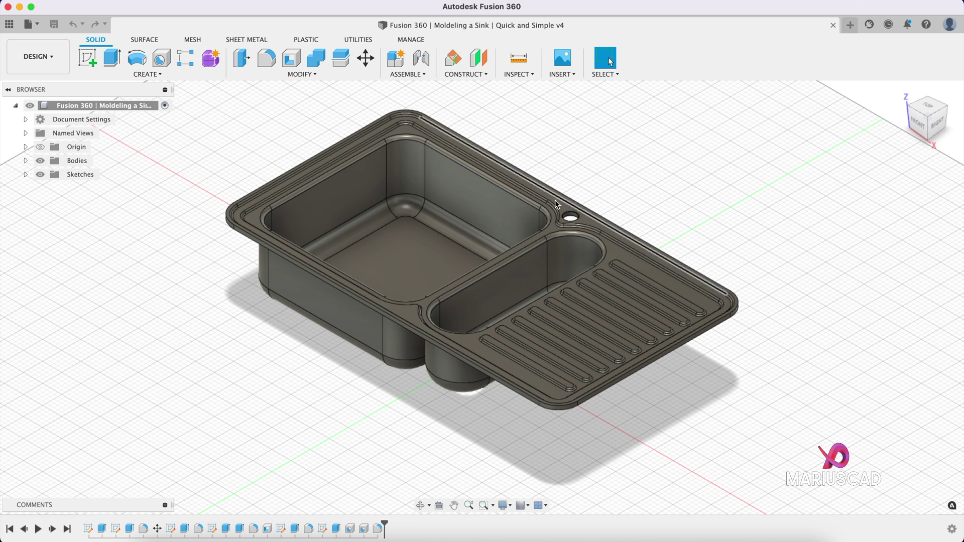
shift+middle_drag(654, 179, 652, 361)
shift+middle_drag(727, 366, 671, 374)
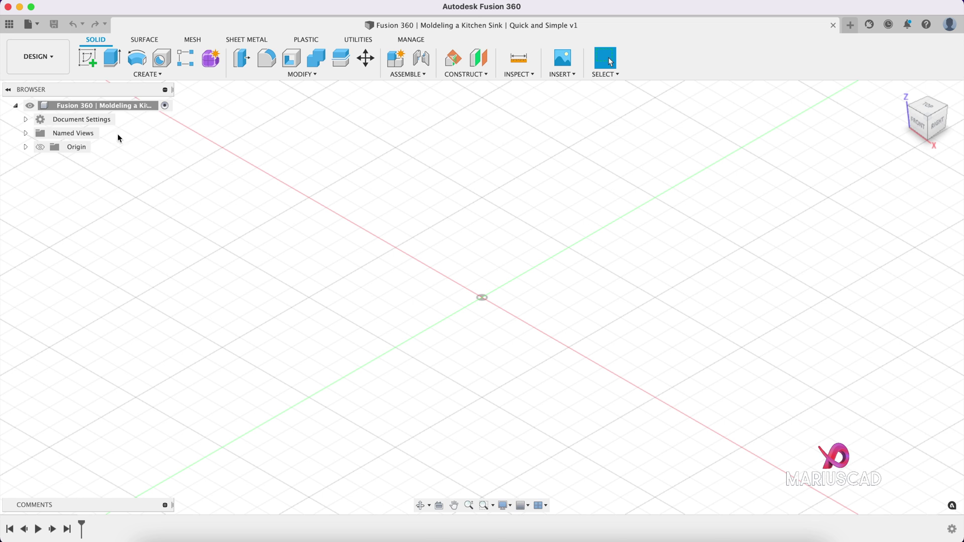
- Check the active unit type in the document settings
click(25, 120)
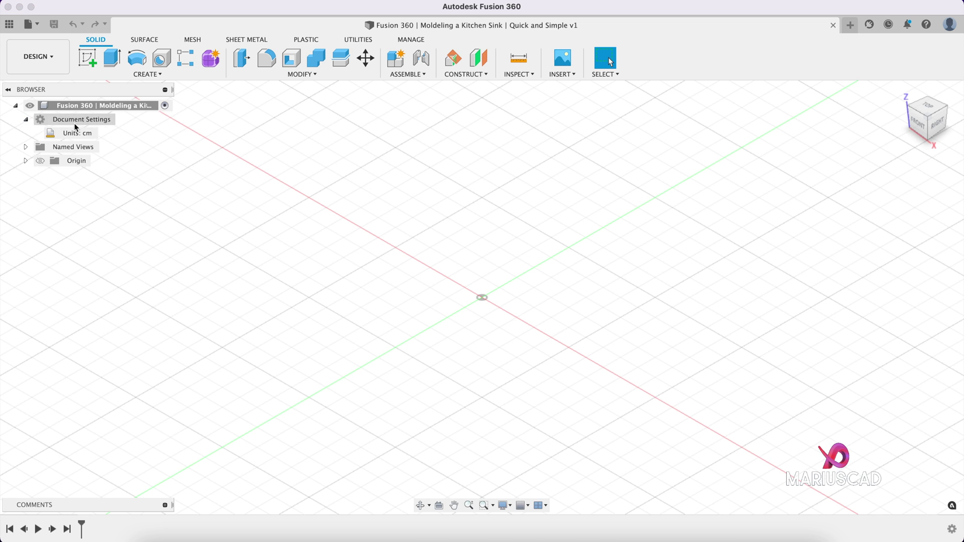
click(103, 133)
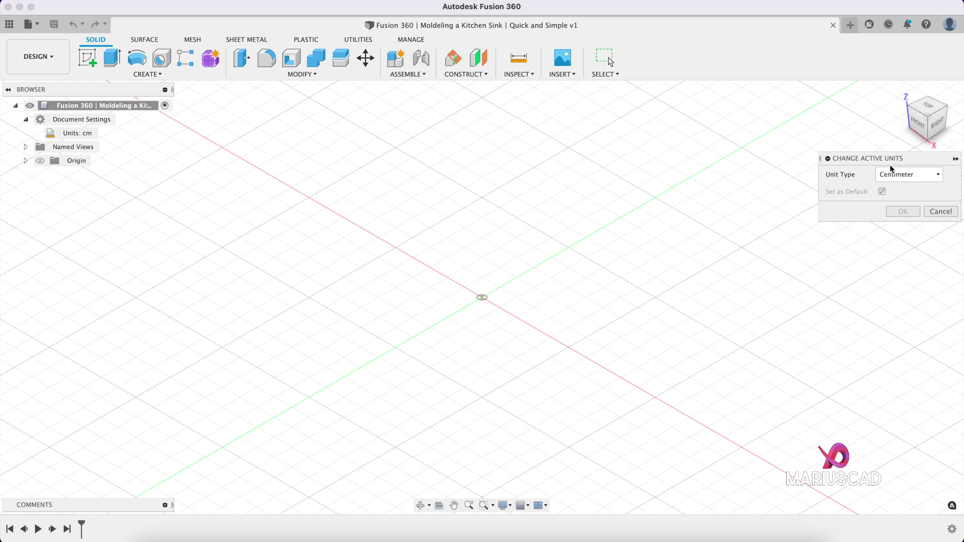
click(928, 212)
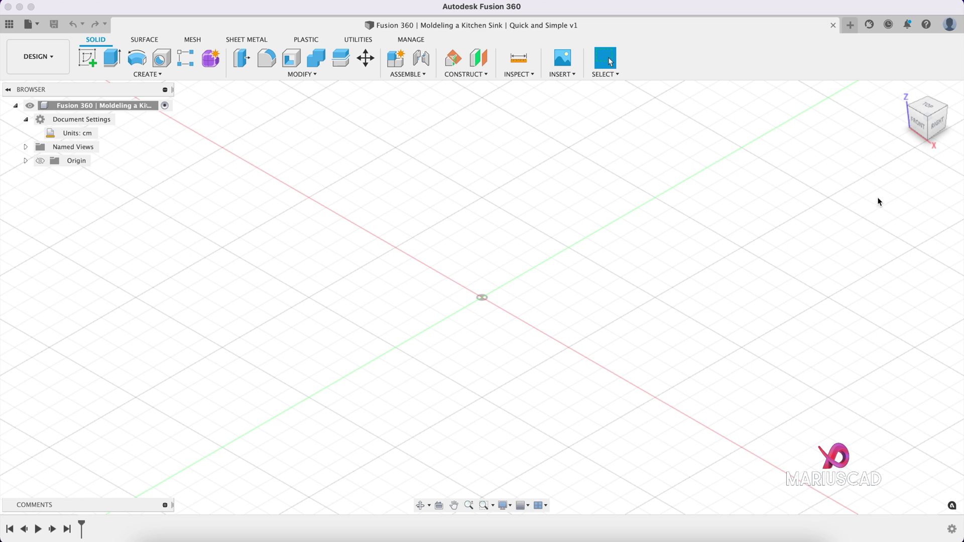
click(25, 119)
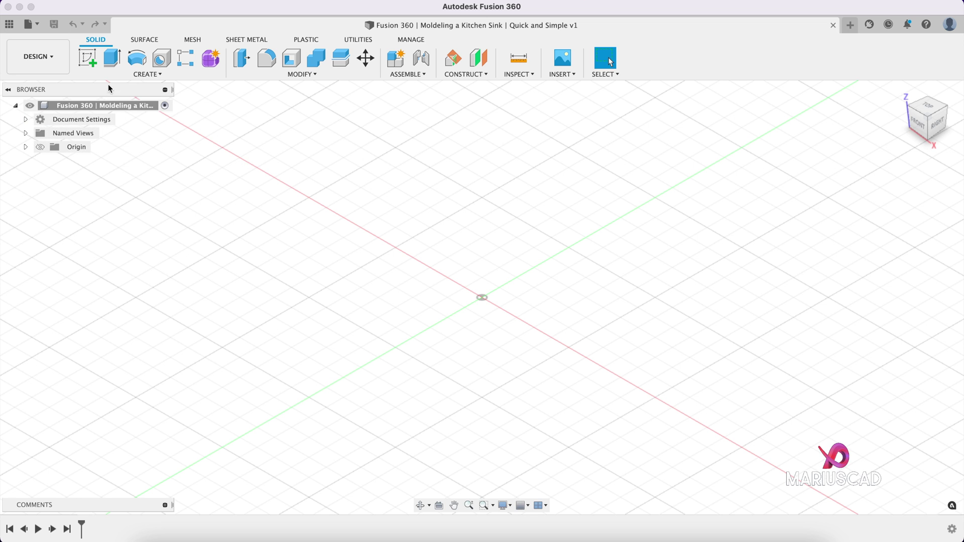
- Create a new sketch on the horizontal origin plane
click(99, 65)
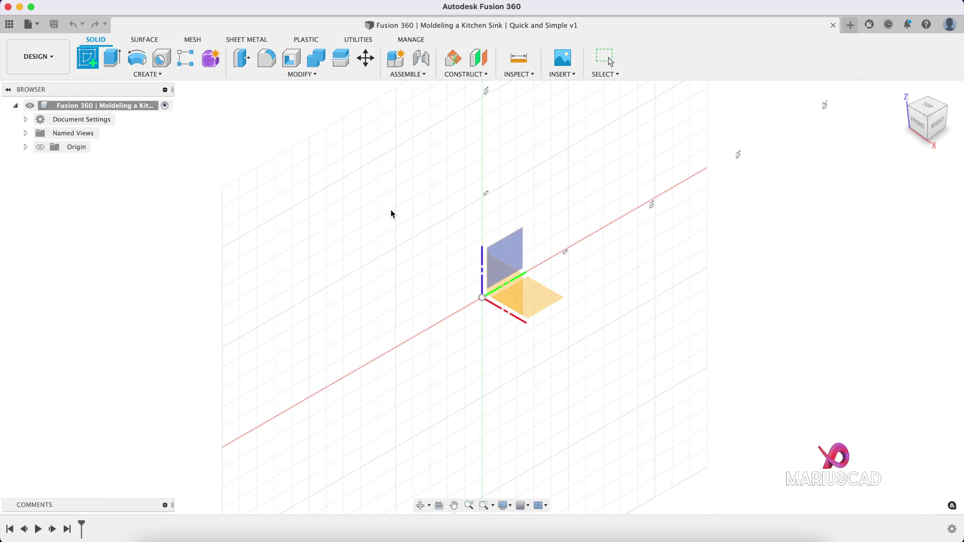
click(548, 301)
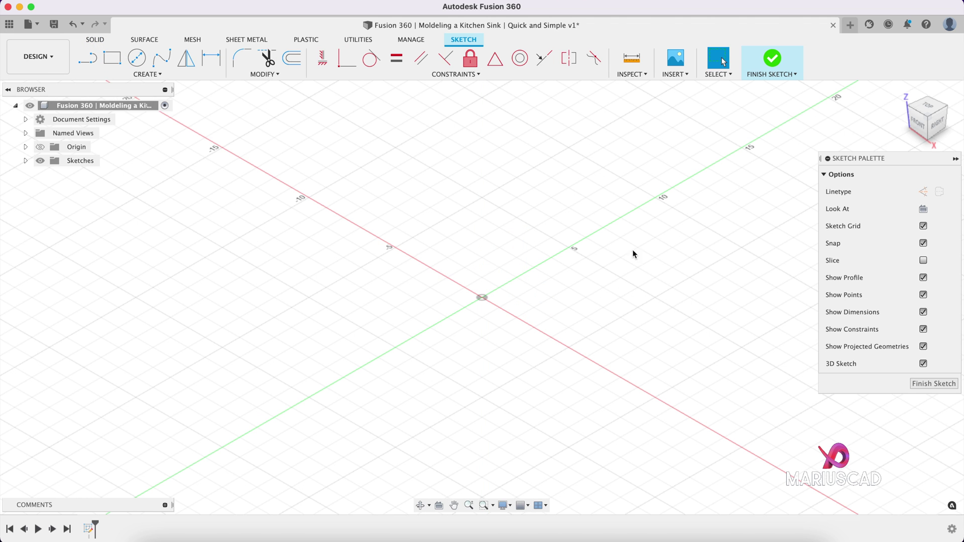
click(926, 109)
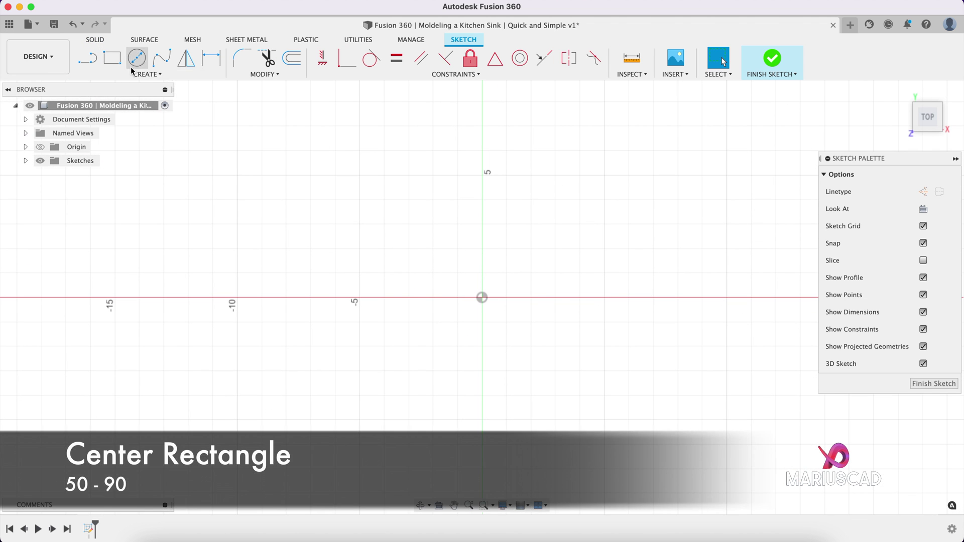
- Draw a center rectangle on the origin, 50 cm high and 90 cm wide
click(120, 65)
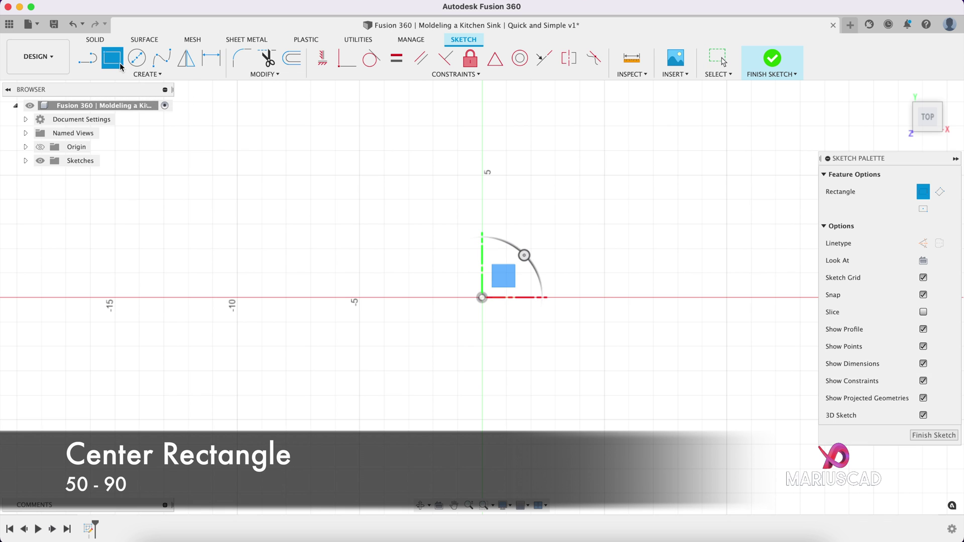
click(924, 209)
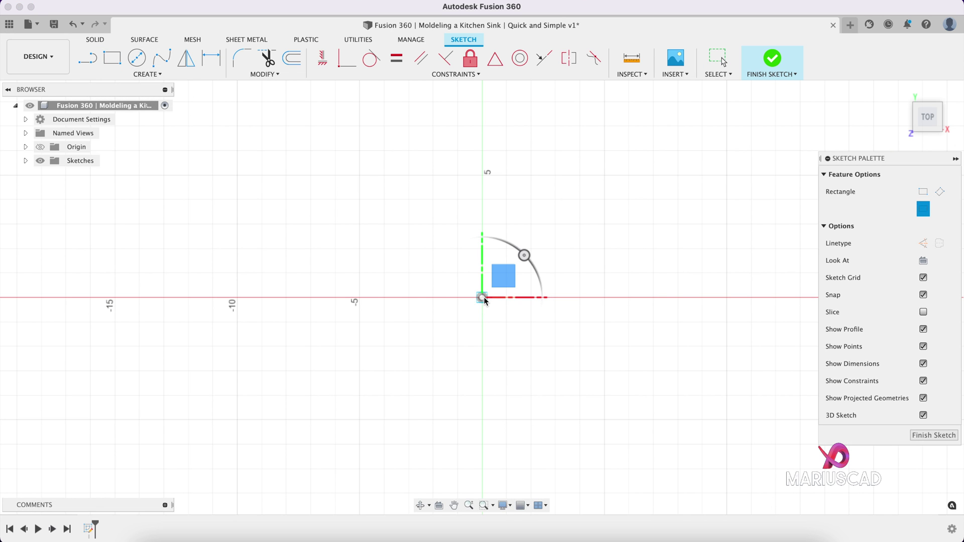
click(482, 297)
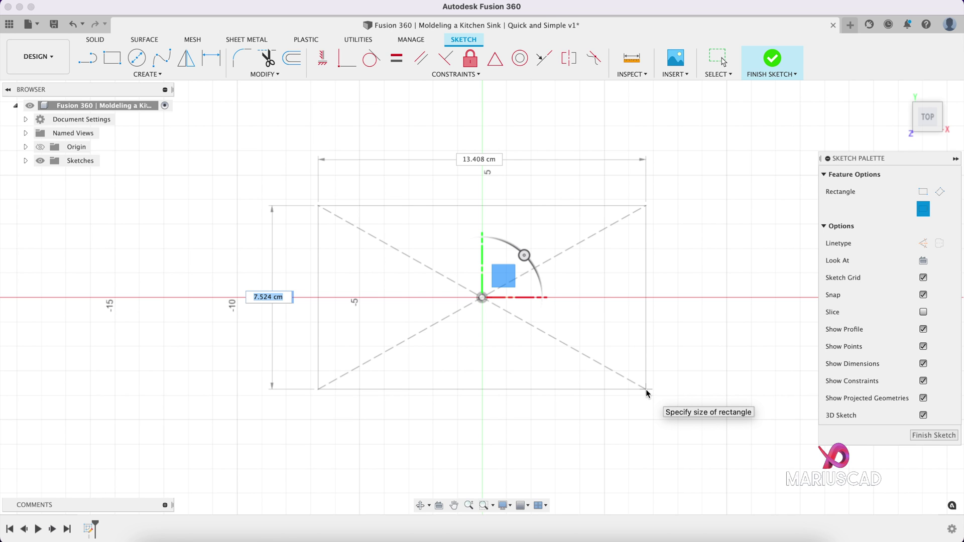
key(Tab)
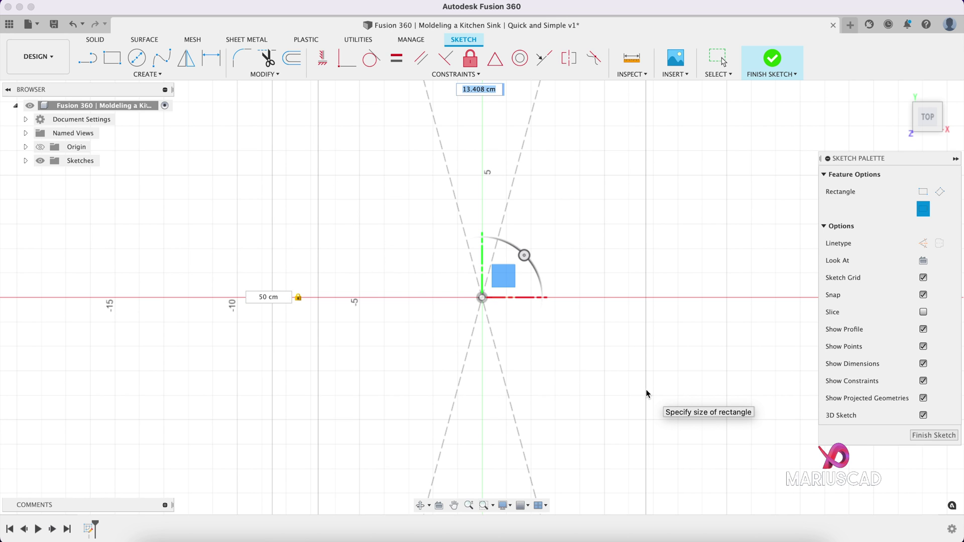
text(90)
key(Return)
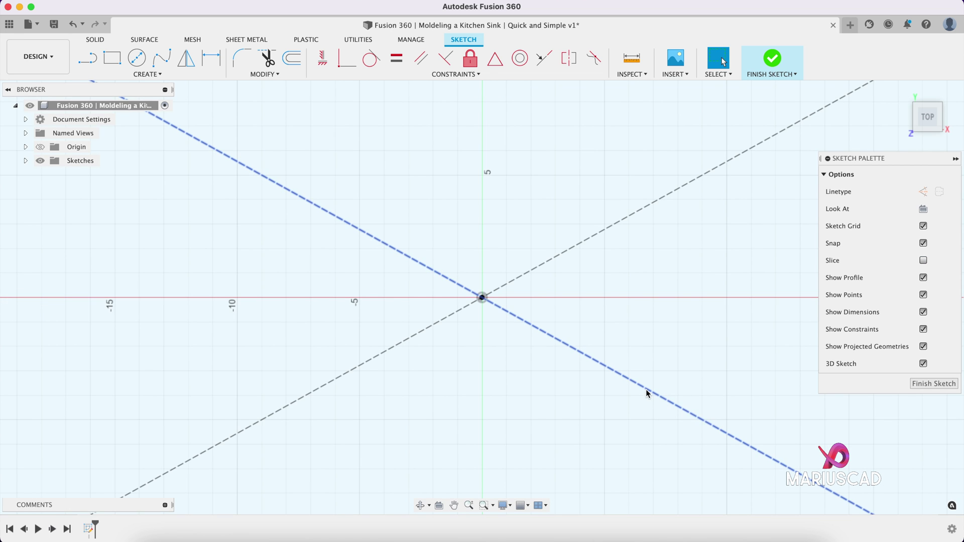
middle_click(675, 205)
middle_click(676, 205)
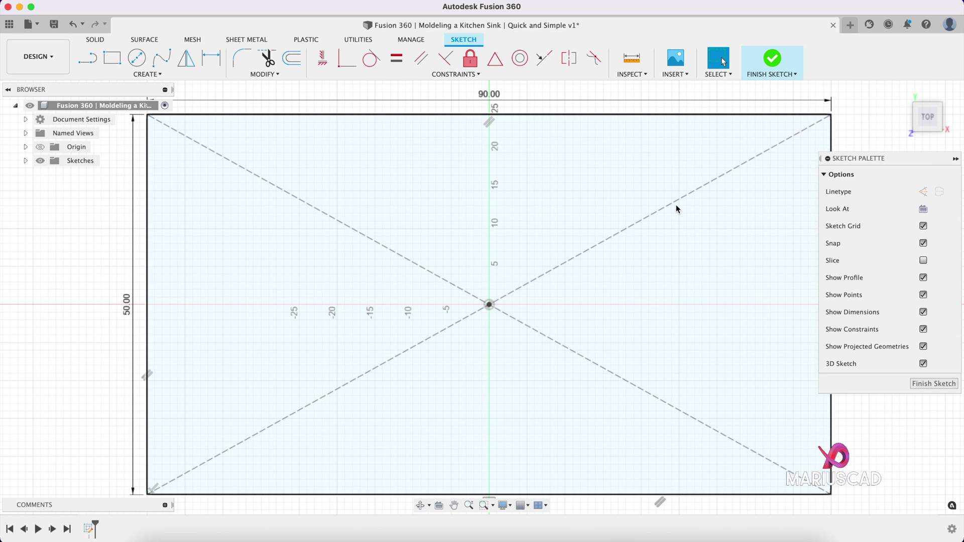
scroll(676, 208, down, 3)
middle_drag(668, 209, 611, 228)
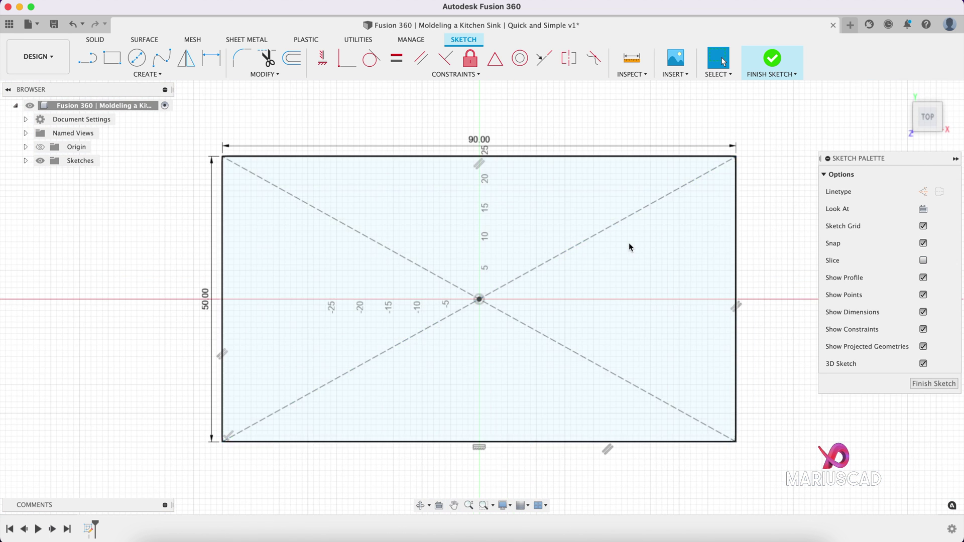
- Fillet all four corners of the rectangle with a 5 cm radius and finish the sketch
click(242, 59)
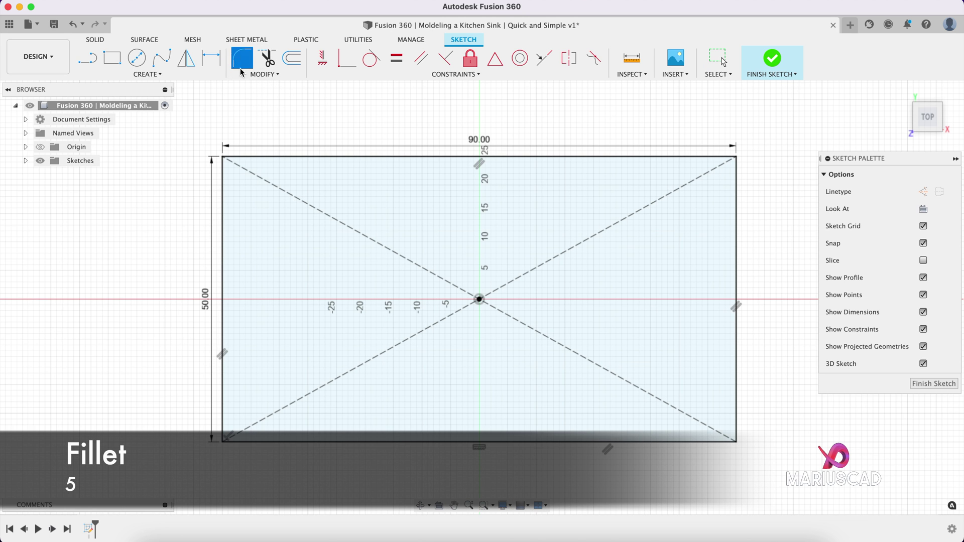
click(263, 163)
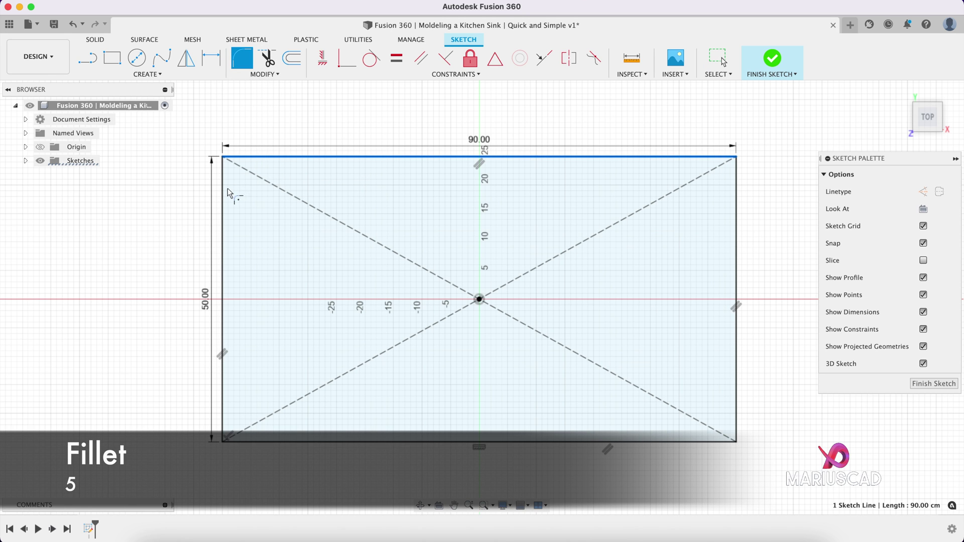
click(225, 251)
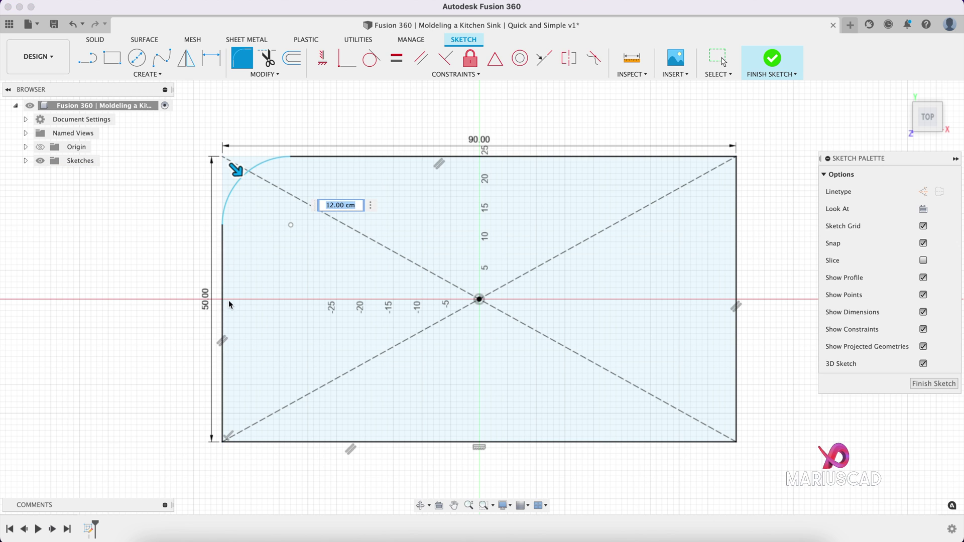
click(223, 309)
click(318, 443)
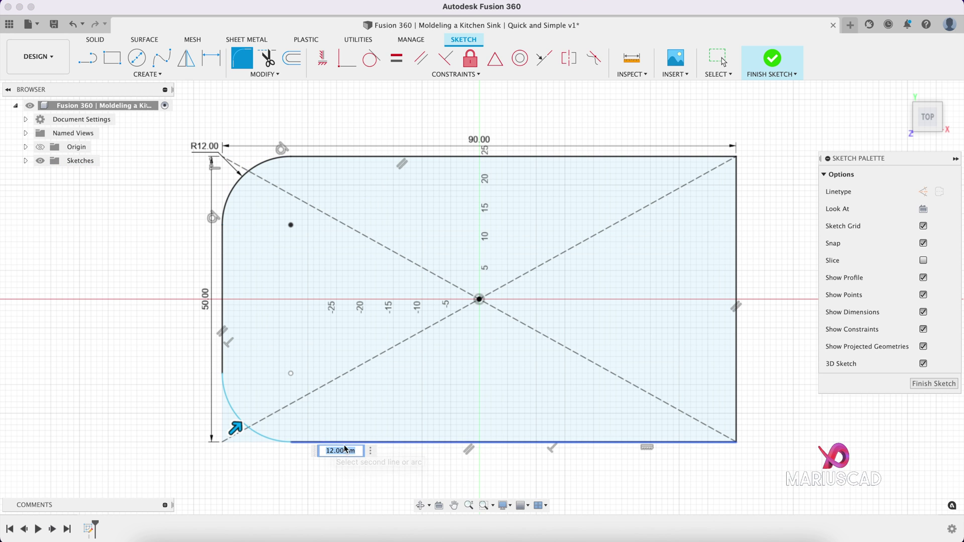
click(501, 442)
click(736, 357)
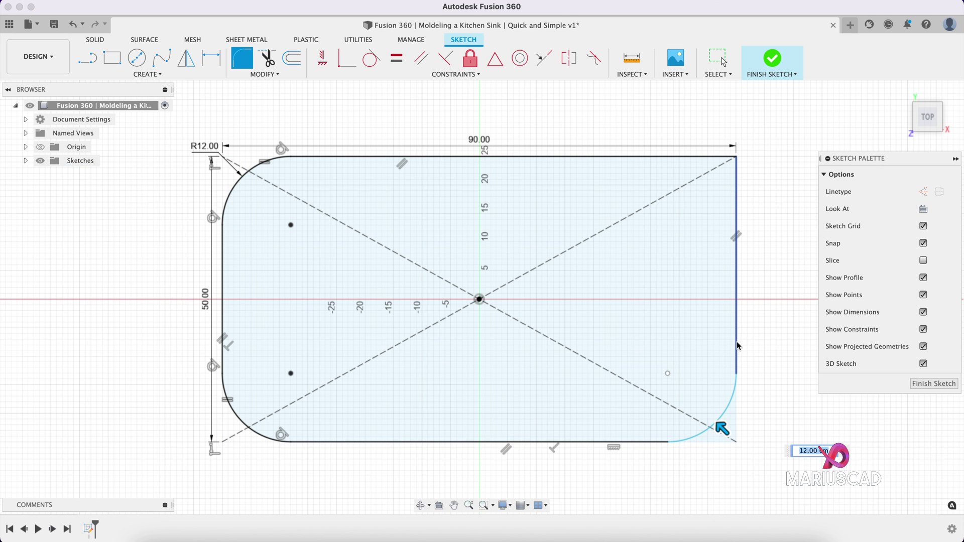
click(736, 342)
click(686, 160)
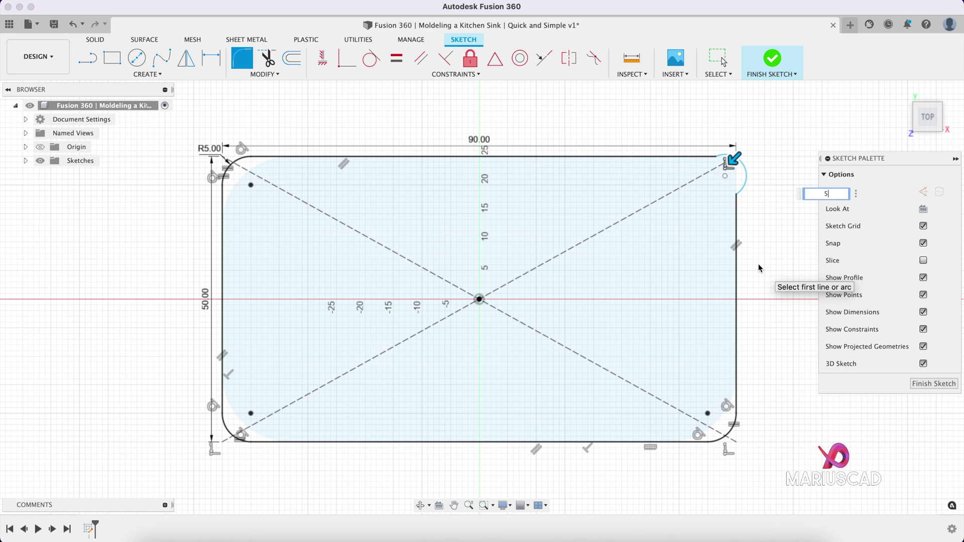
key(Return)
click(772, 58)
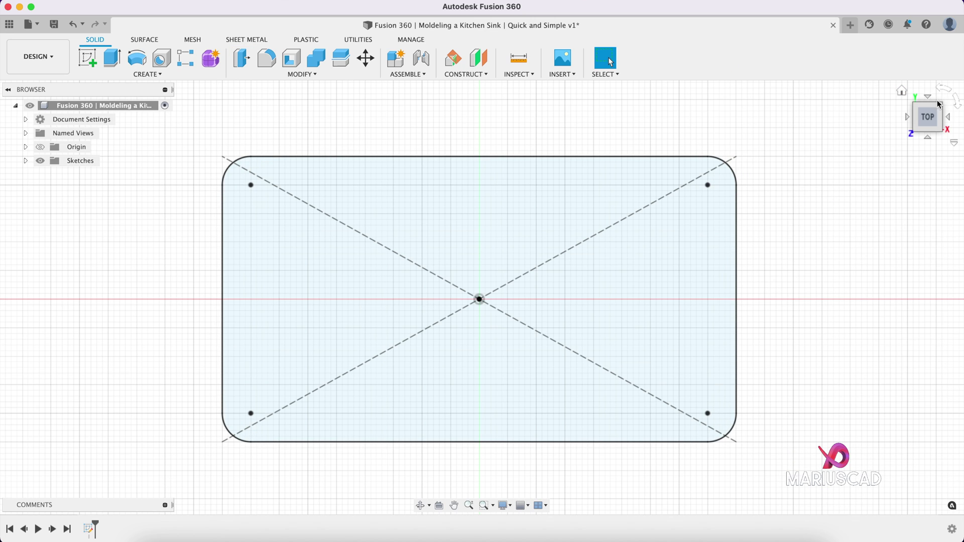
- Extrude the rounded rectangle profile 20 cm upward as a new body
click(902, 91)
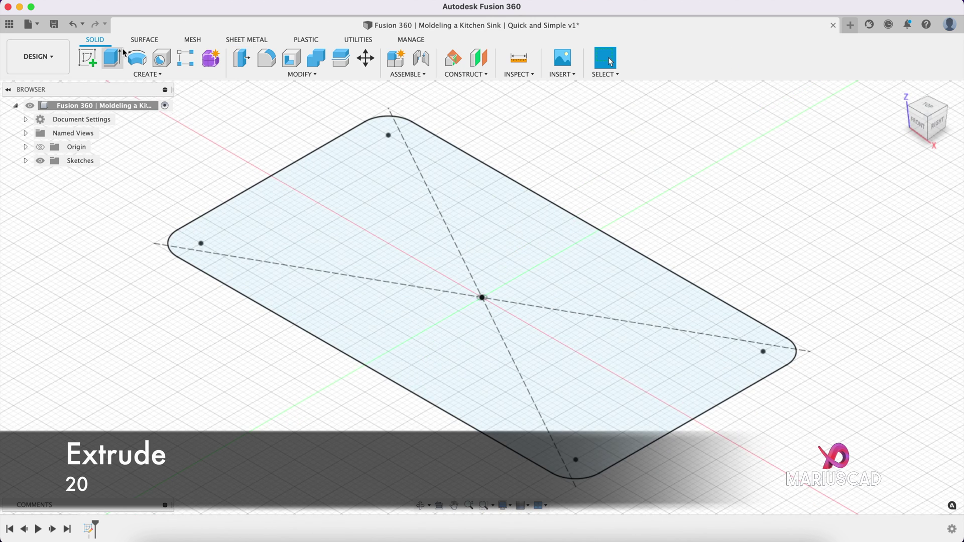
click(120, 57)
text(12)
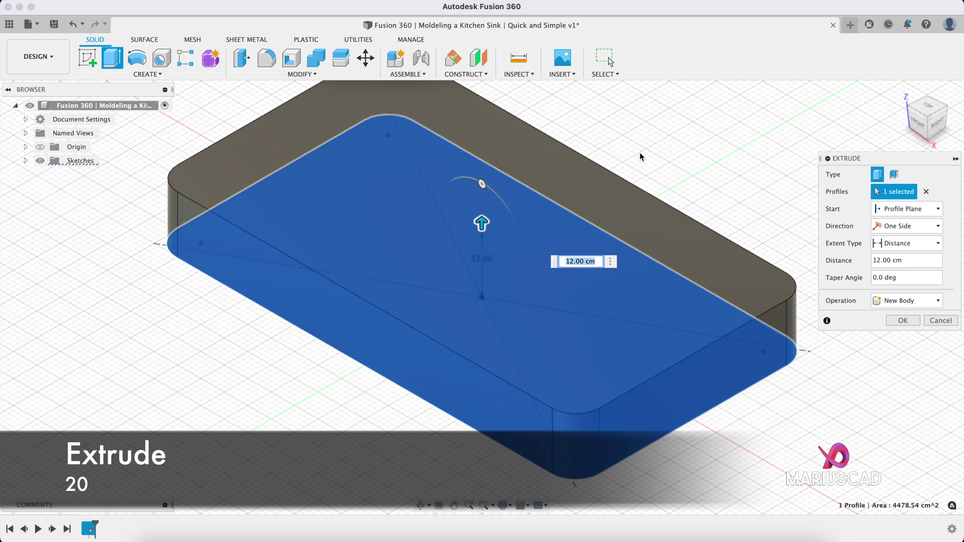
key(Return)
middle_drag(653, 163, 628, 187)
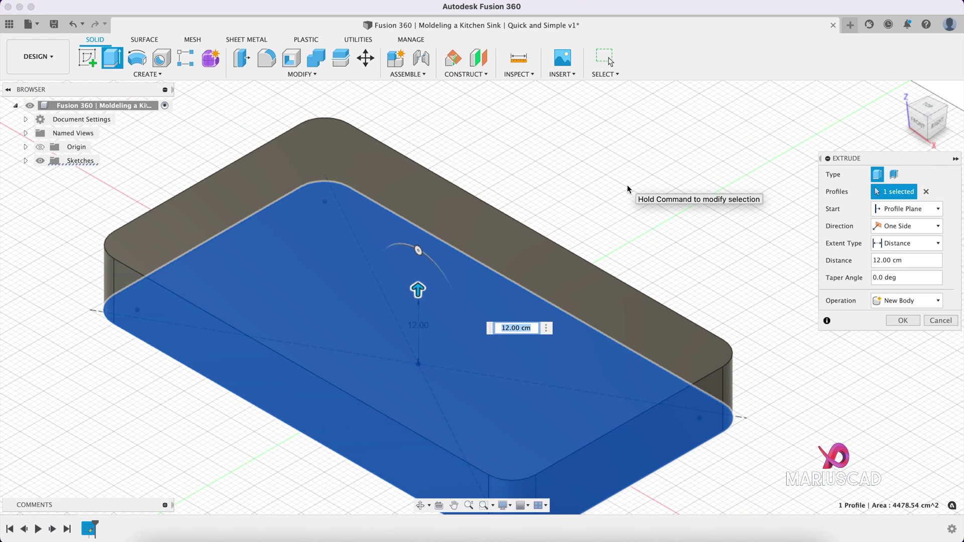
key(Return)
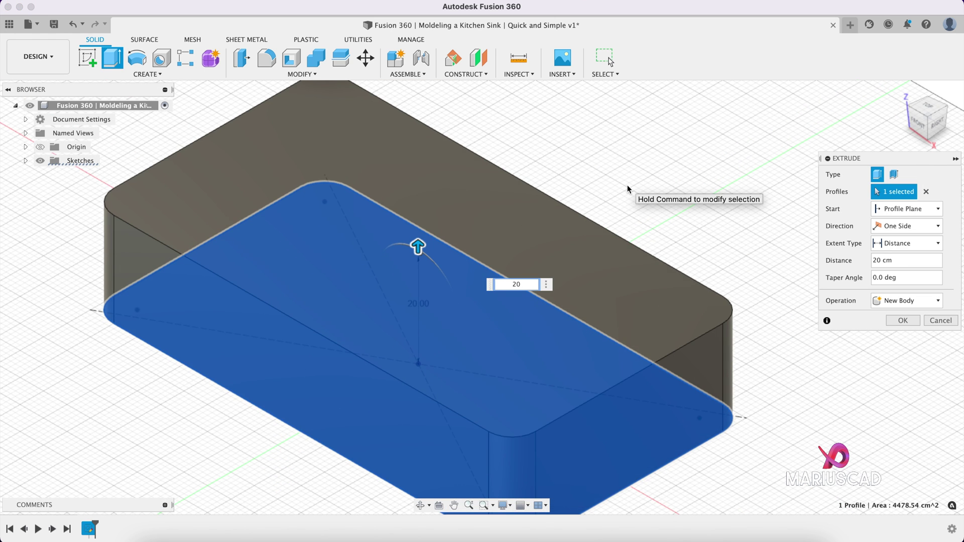
key(Return)
- Create a new sketch on the top face of the extruded block
shift+middle_drag(618, 142, 378, 214)
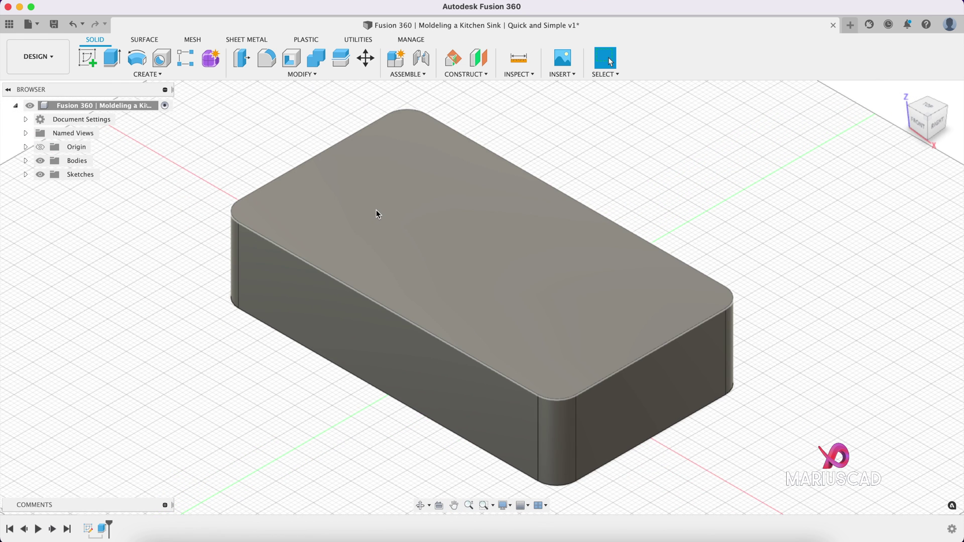
right_click(377, 214)
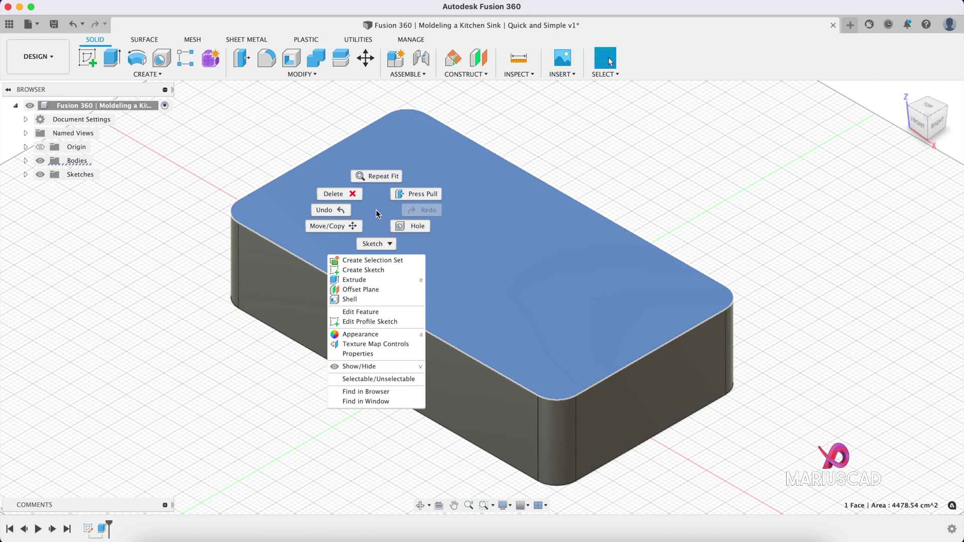
click(380, 270)
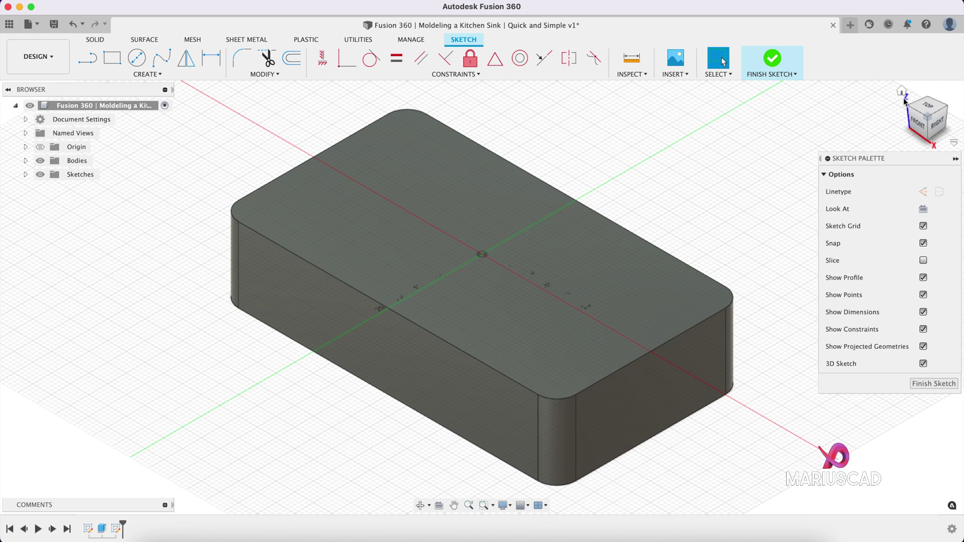
click(926, 107)
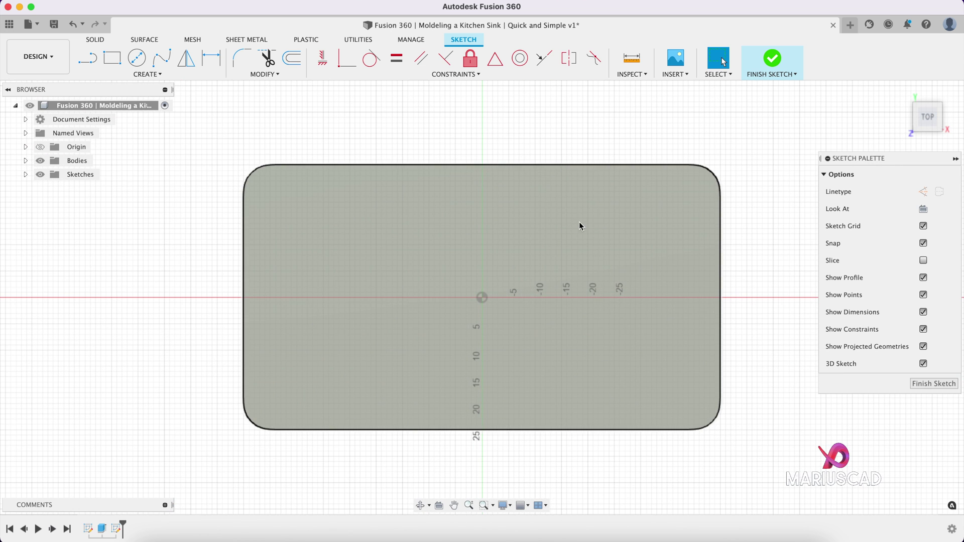
key(t)
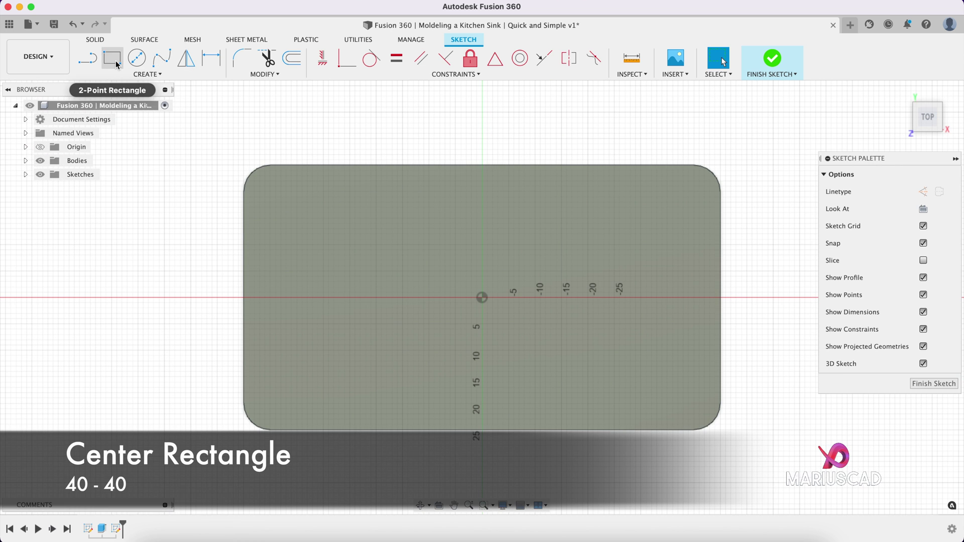
- Draw a 40 × 40 cm center rectangle on the left half of the block's top face, centred on the horizontal axis
click(111, 57)
click(923, 209)
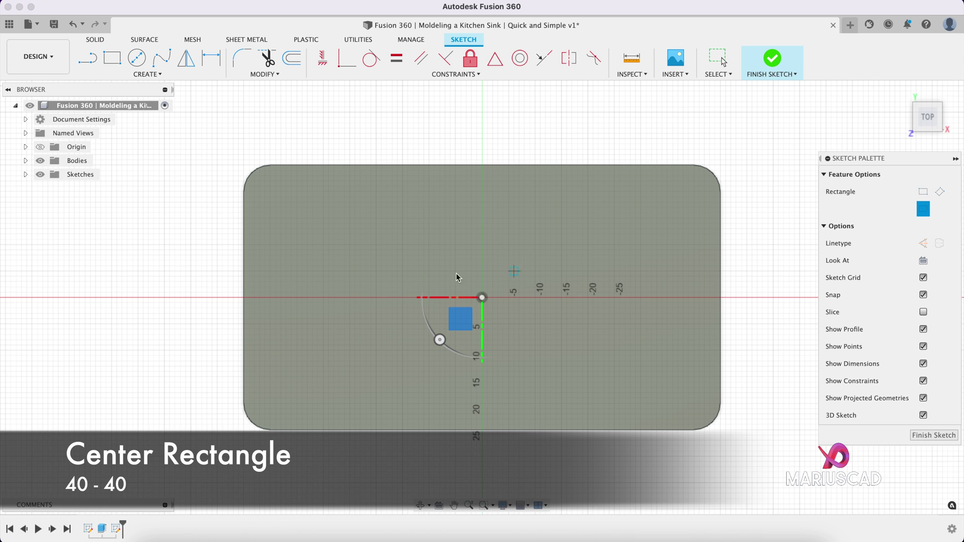
click(370, 297)
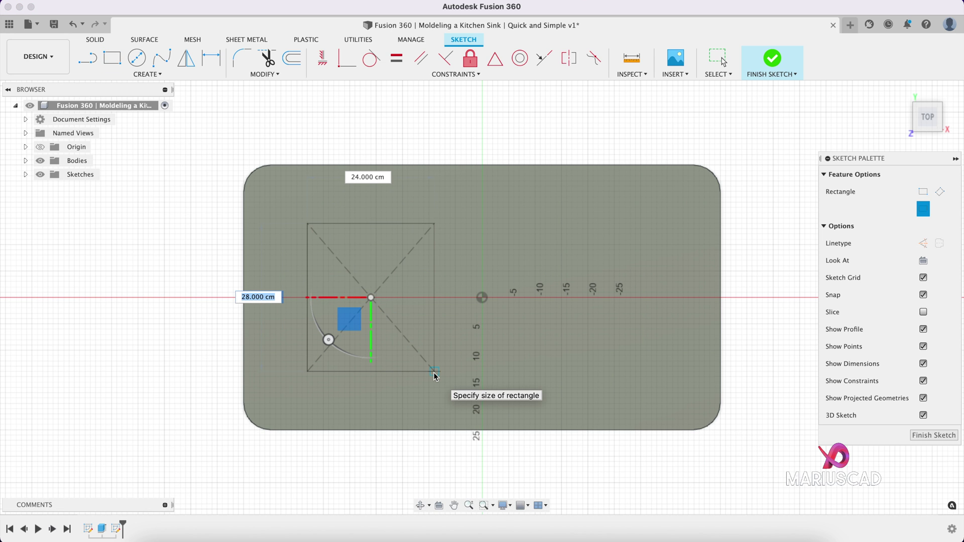
text(40)
key(Tab)
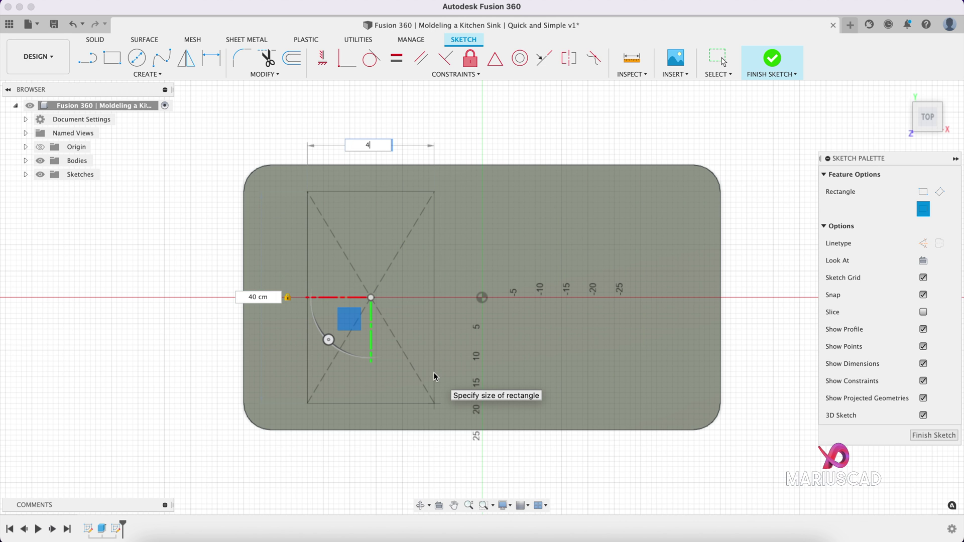
text(40)
key(Return)
key(Escape)
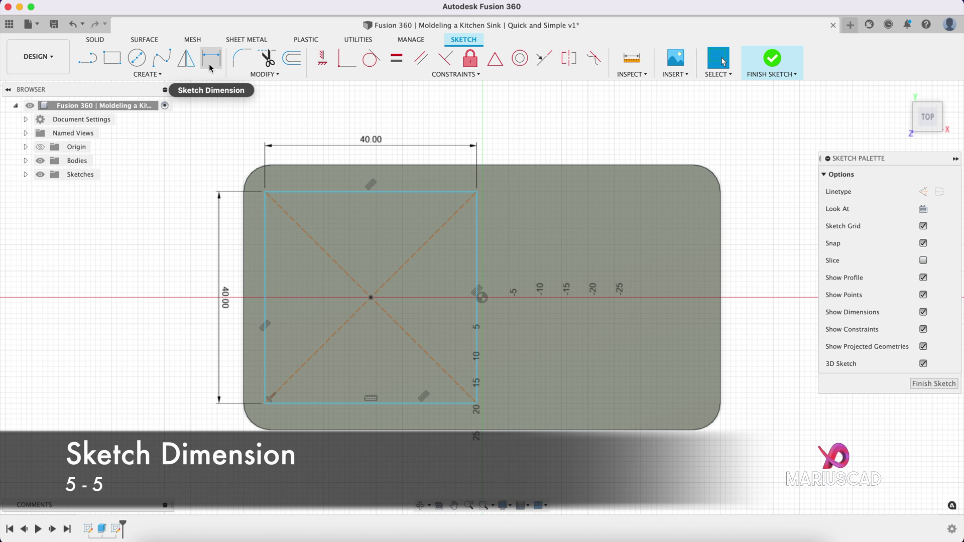
- Dimension the square's upper edge 5 cm from the block's upper edge
click(211, 63)
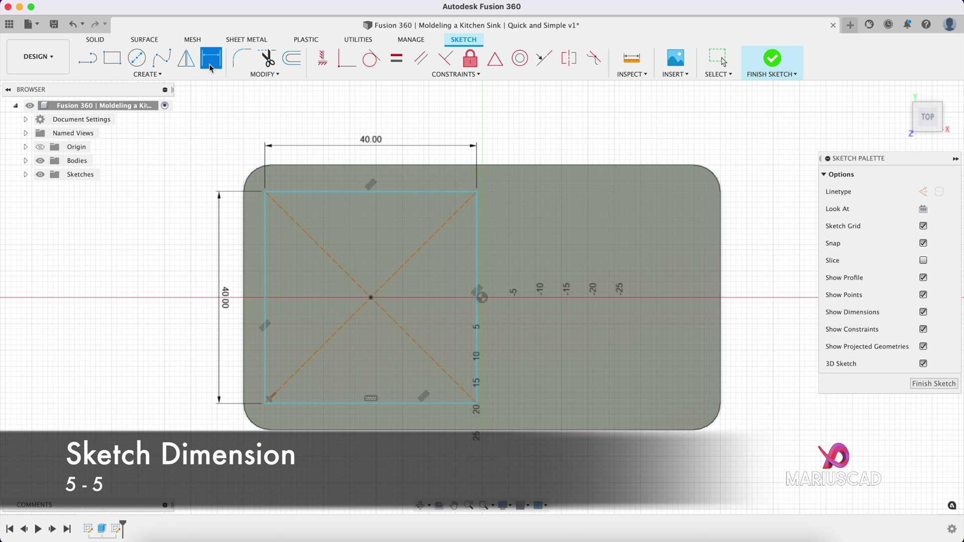
click(353, 193)
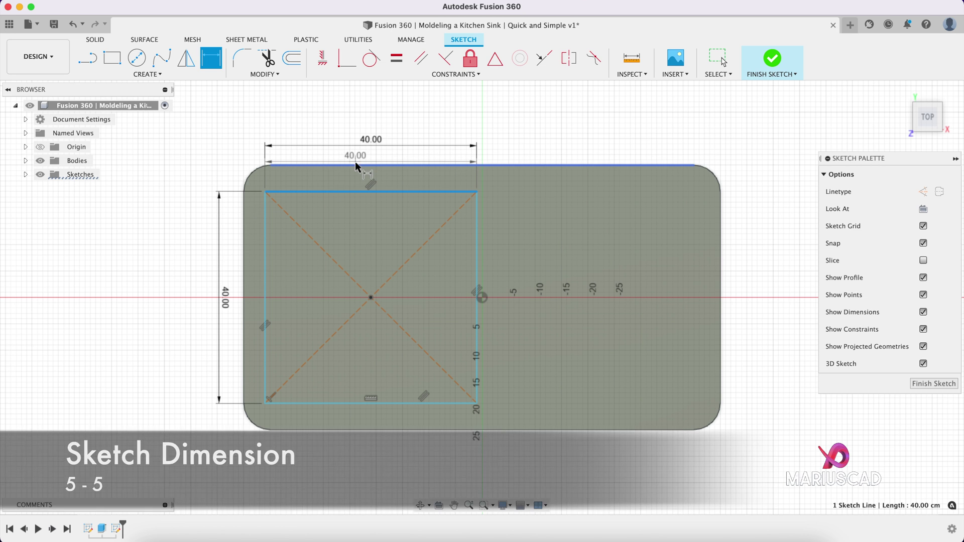
click(355, 164)
click(218, 158)
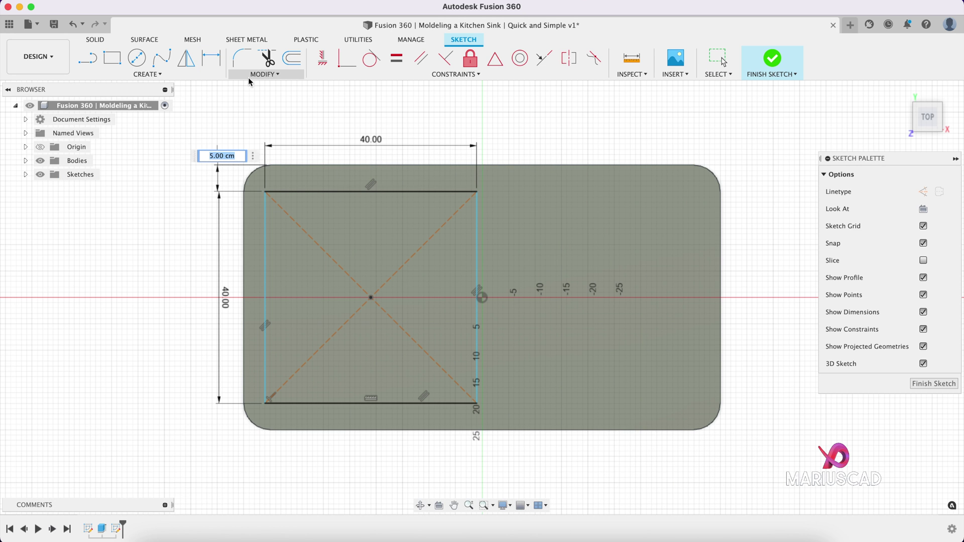
key(Return)
- Dimension the square's left edge 5 cm from the block's left edge and finish the sketch
click(262, 268)
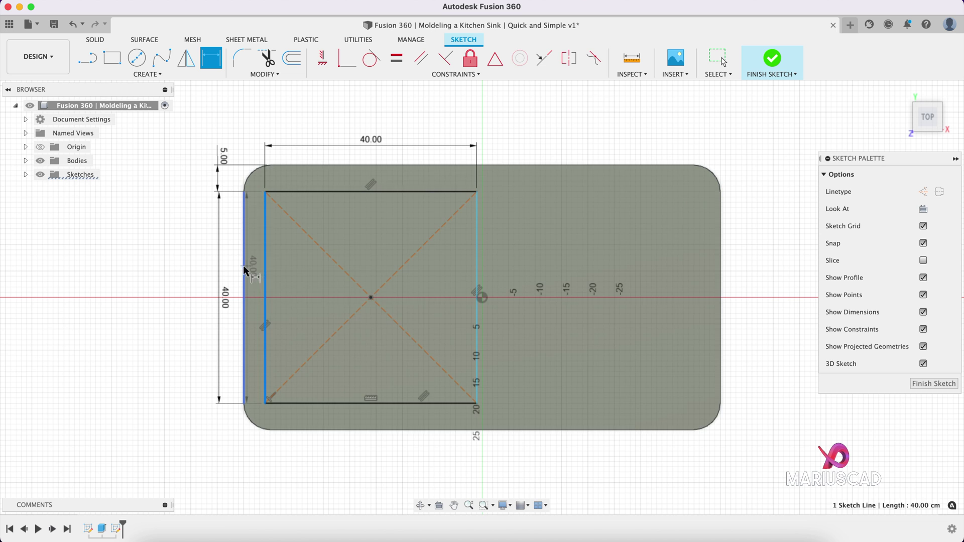
click(245, 271)
click(255, 464)
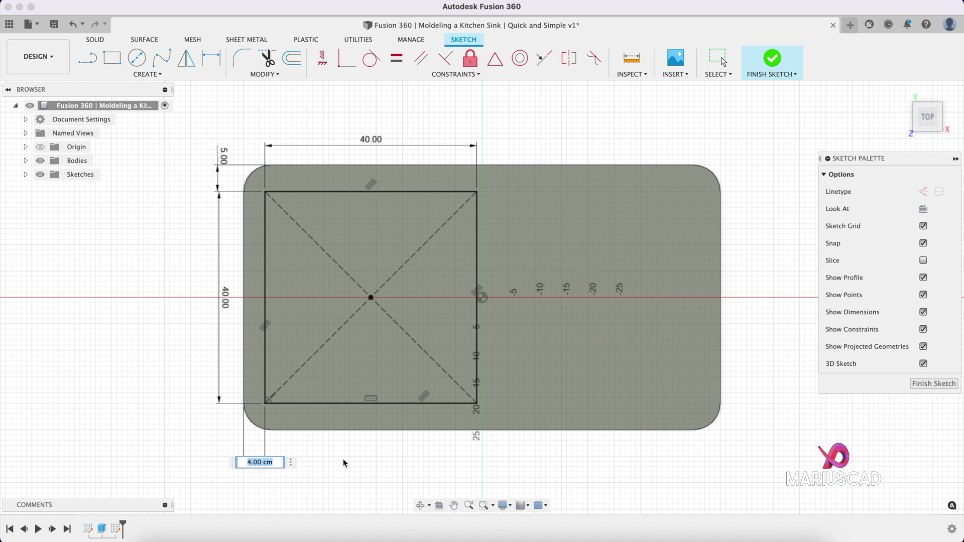
text(5)
key(Return)
click(772, 59)
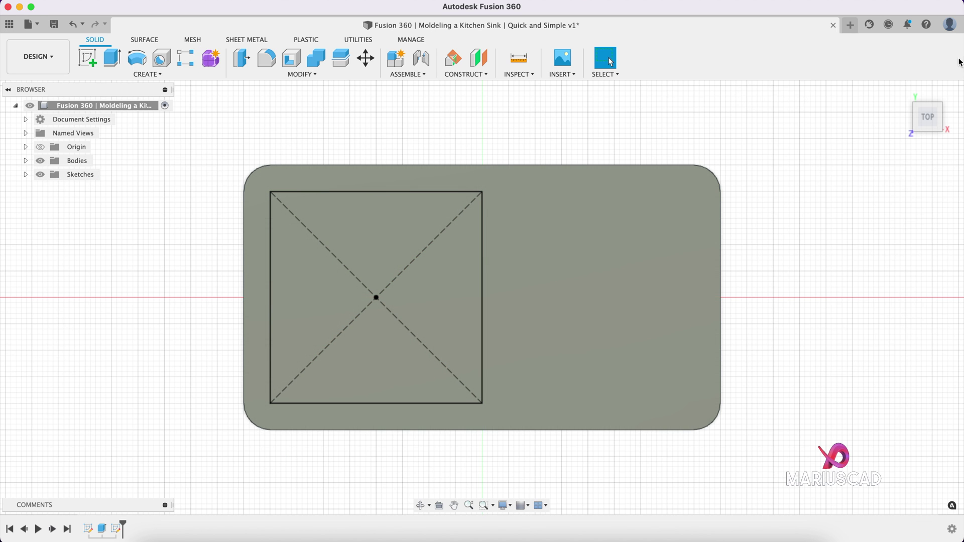
- Extrude the square profile -16 cm as a cut into the block to form the basin
click(902, 91)
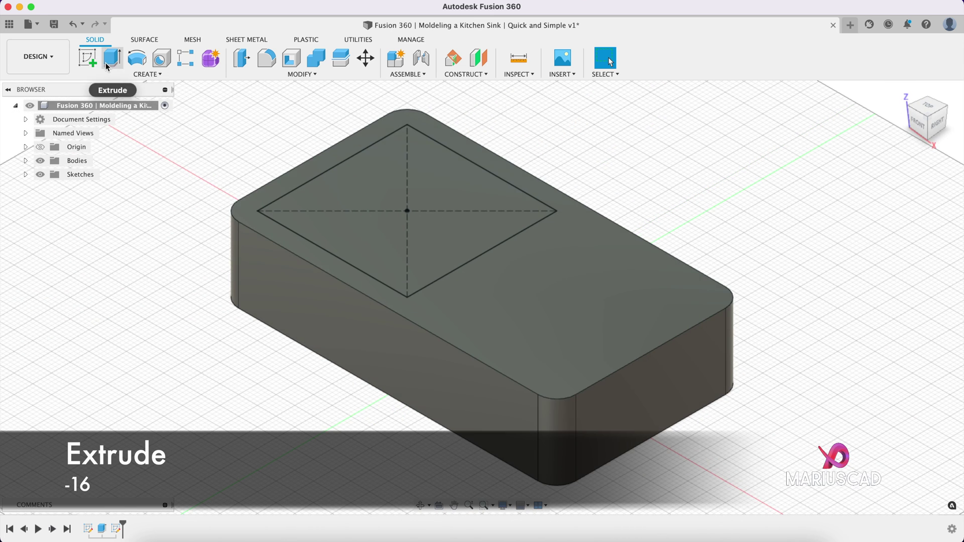
click(111, 58)
click(350, 196)
drag(406, 202, 406, 277)
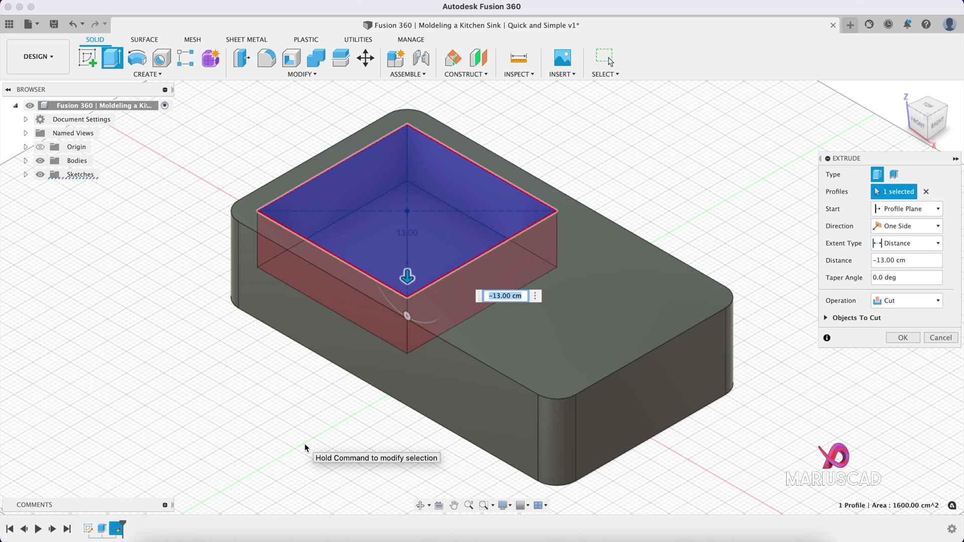
text(-16)
key(Return)
key(Return)
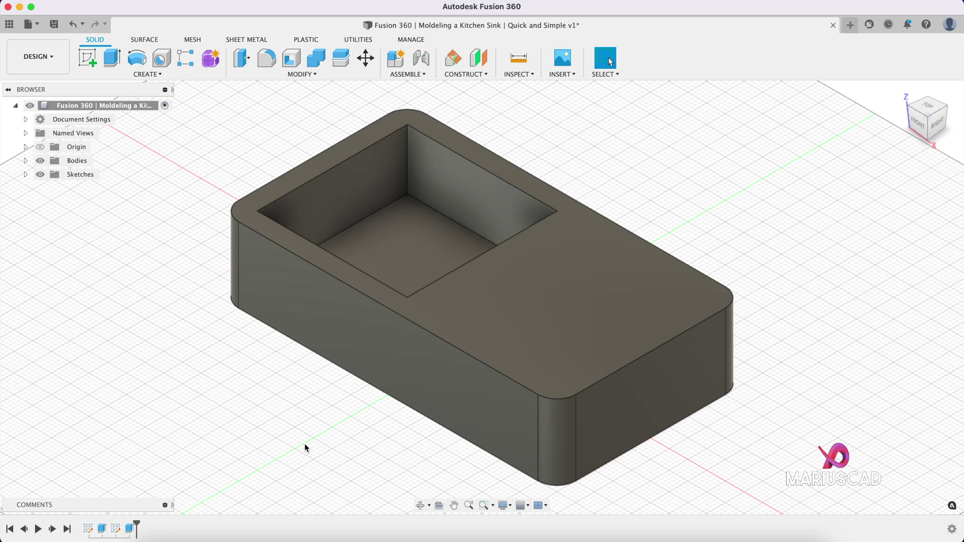
- Fillet the basin's four vertical corner edges with a 5 cm radius
click(267, 56)
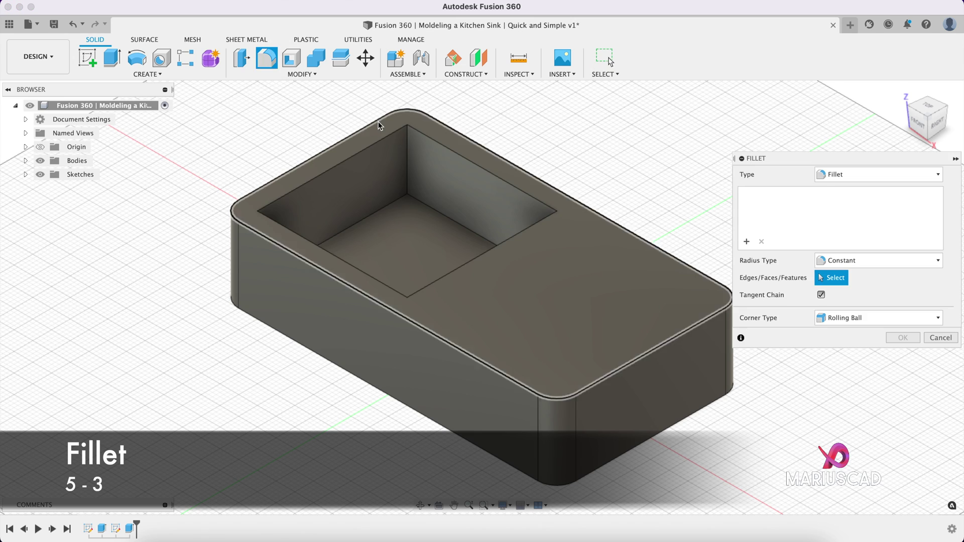
click(406, 150)
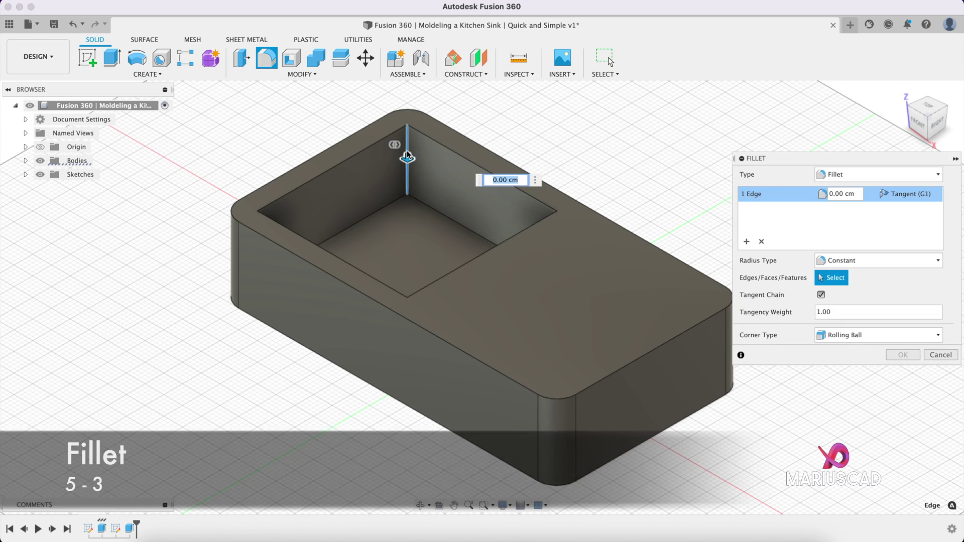
shift+middle_drag(408, 196, 537, 274)
click(437, 225)
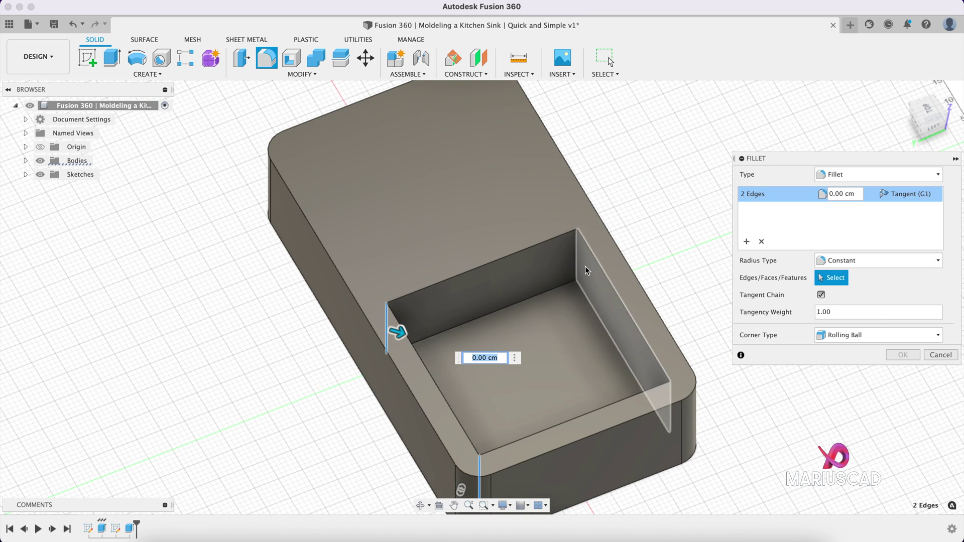
click(585, 265)
click(587, 268)
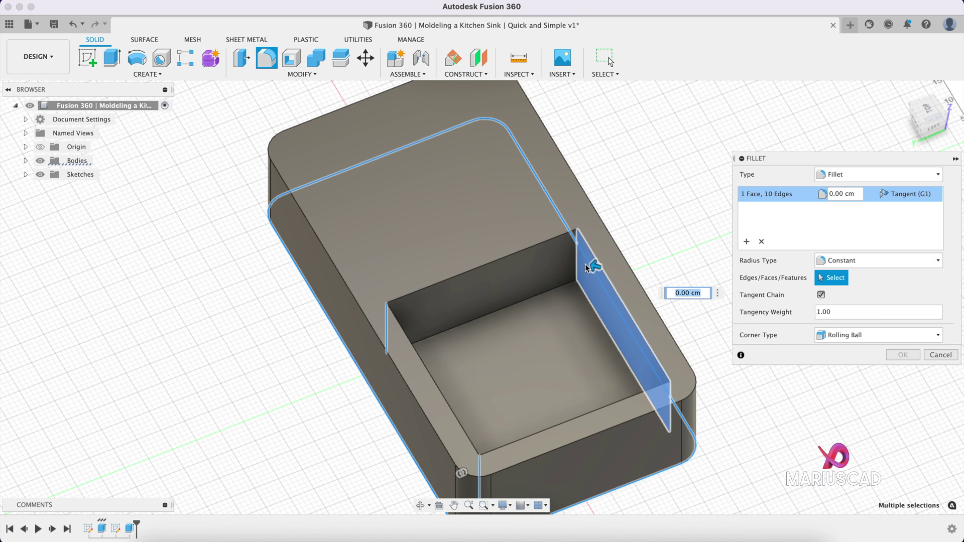
click(582, 270)
click(577, 272)
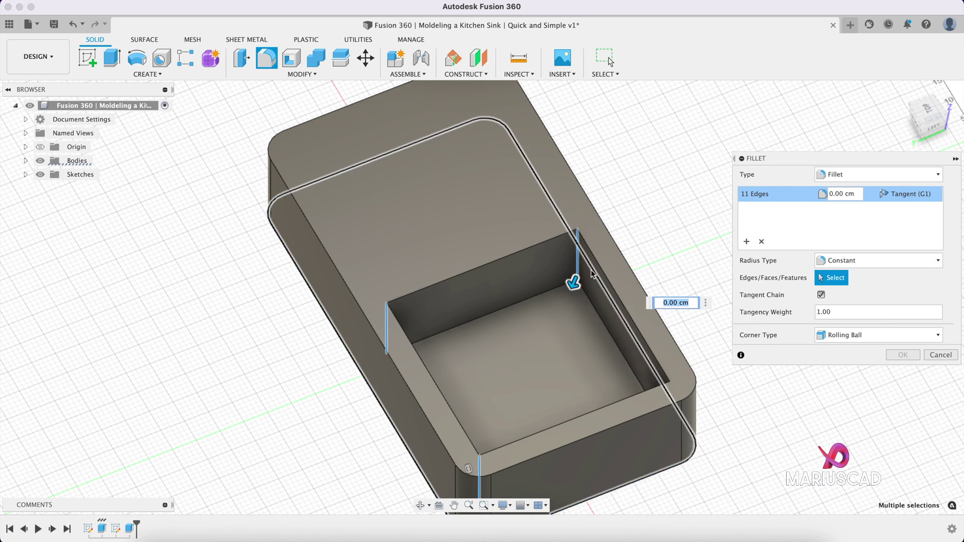
click(592, 272)
shift+middle_drag(592, 276, 656, 312)
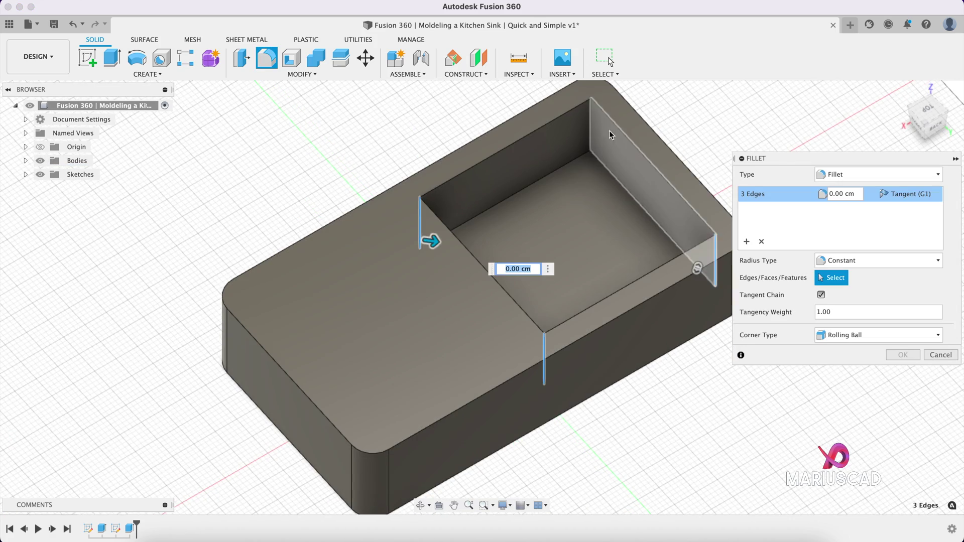
click(591, 126)
shift+middle_drag(336, 256, 429, 254)
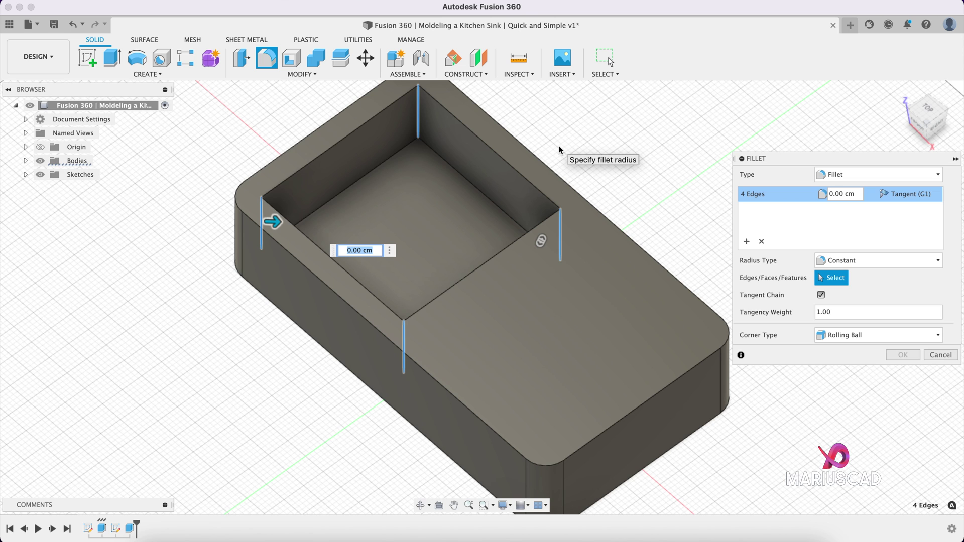
text(5)
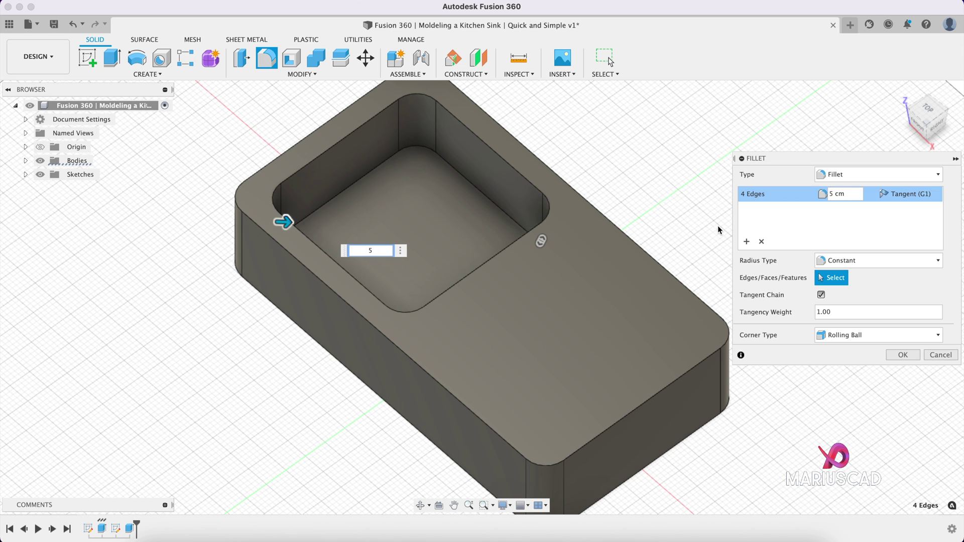
- Add a second fillet selection set with the basin's four floor edges at a 3 cm radius and apply the fillet
click(747, 242)
click(457, 171)
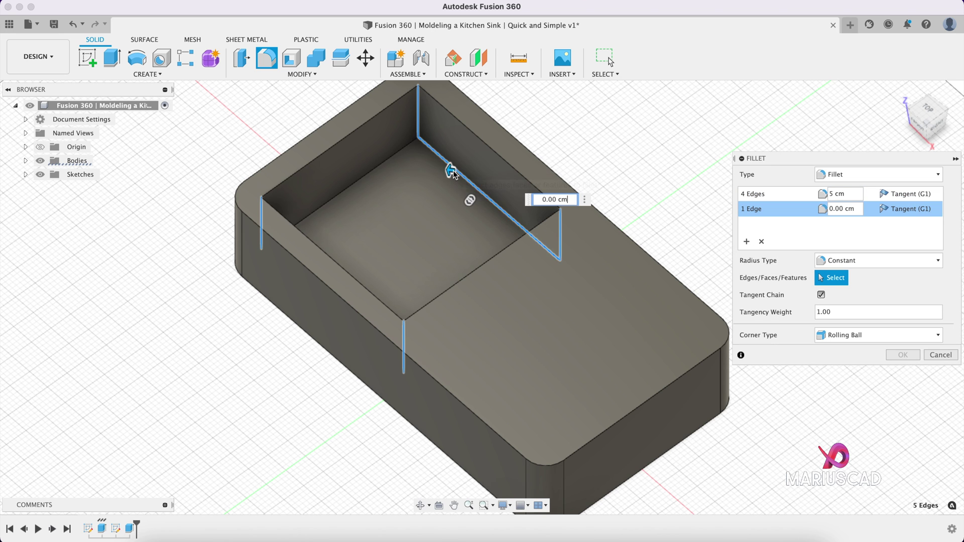
click(367, 167)
shift+middle_drag(367, 168, 480, 209)
click(466, 308)
shift+middle_drag(466, 307, 545, 285)
click(571, 238)
scroll(571, 238, right, 5)
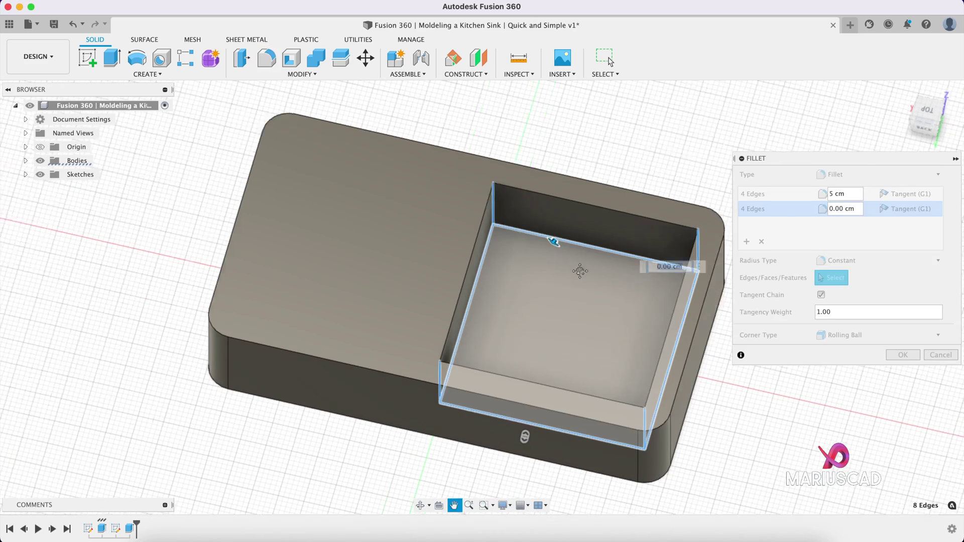
text(3)
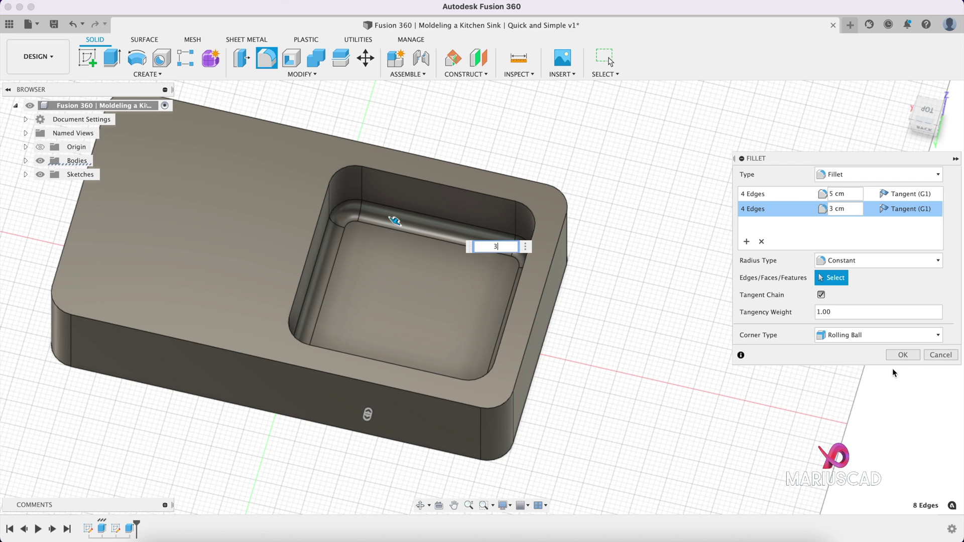
click(902, 355)
- Create a new sketch on the block's top face and view it from the top
shift+middle_drag(691, 349, 376, 243)
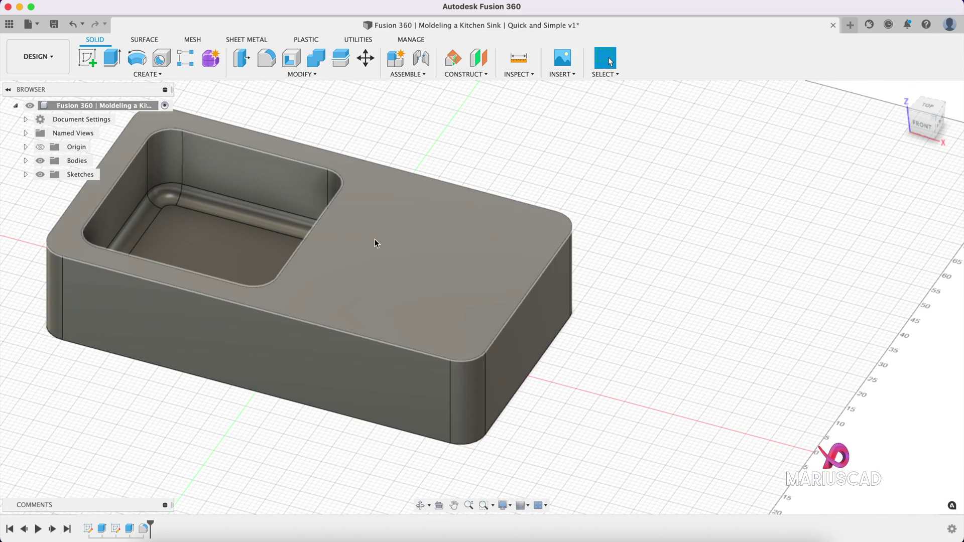
click(375, 243)
right_click(374, 243)
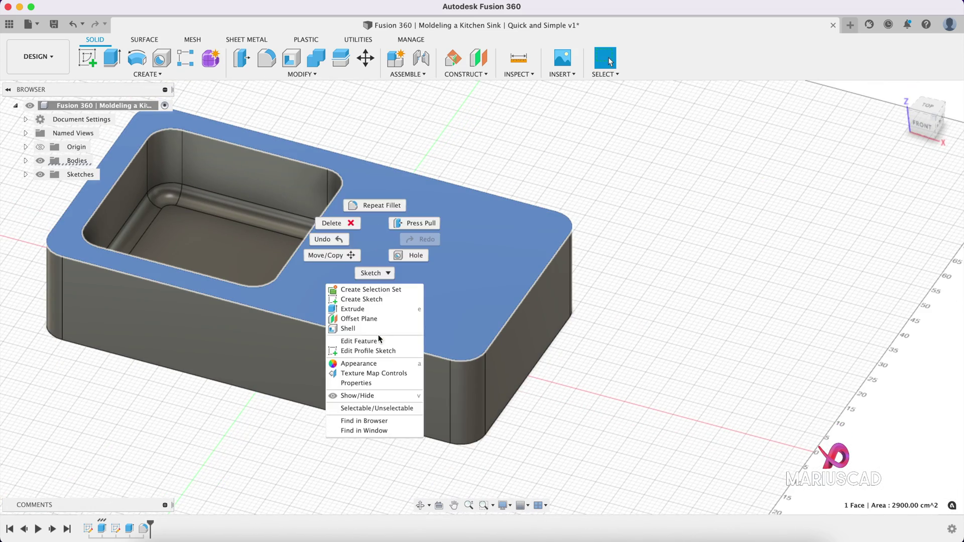
click(368, 307)
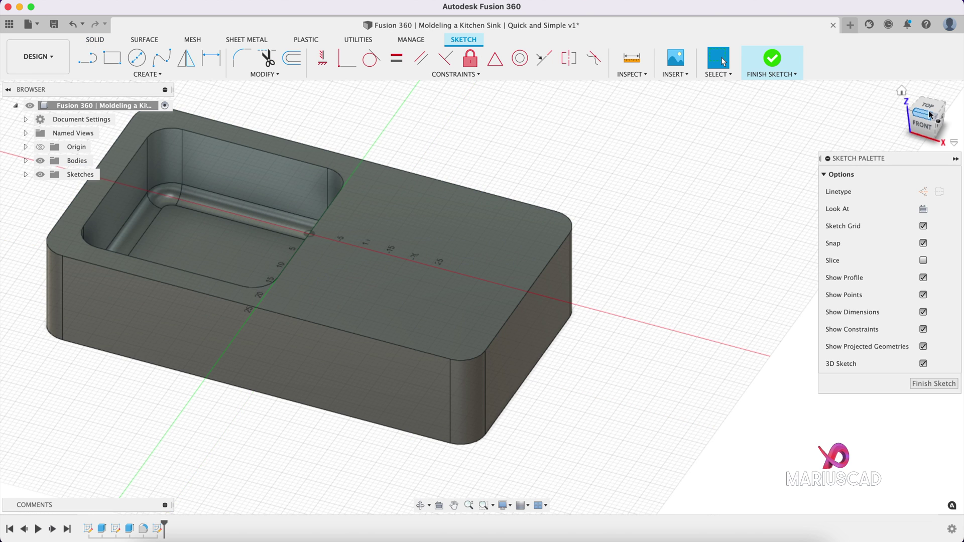
click(913, 111)
- Draw a vertical center point slot beside the basin on the horizontal axis, 14 cm from centre to arc centre and 12 cm wide
click(147, 74)
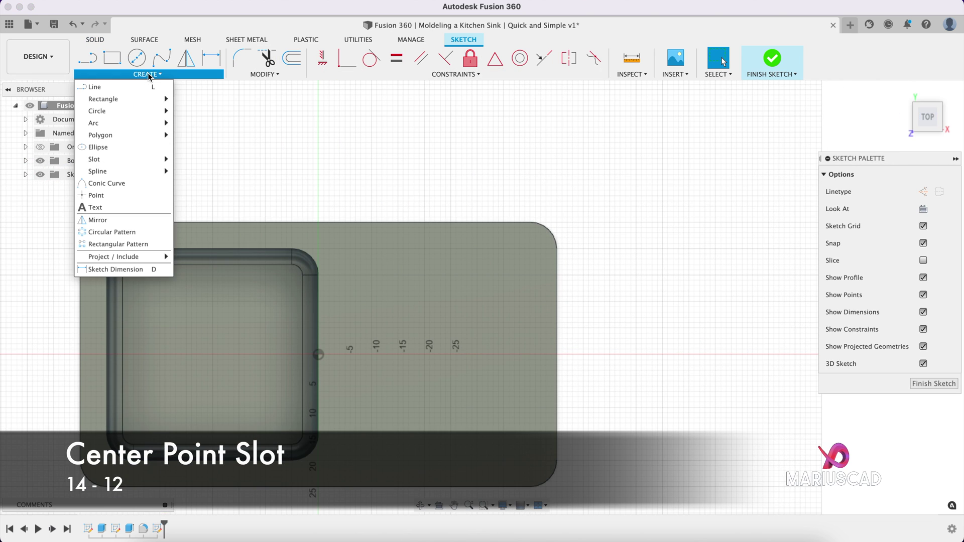
mouse_move(151, 159)
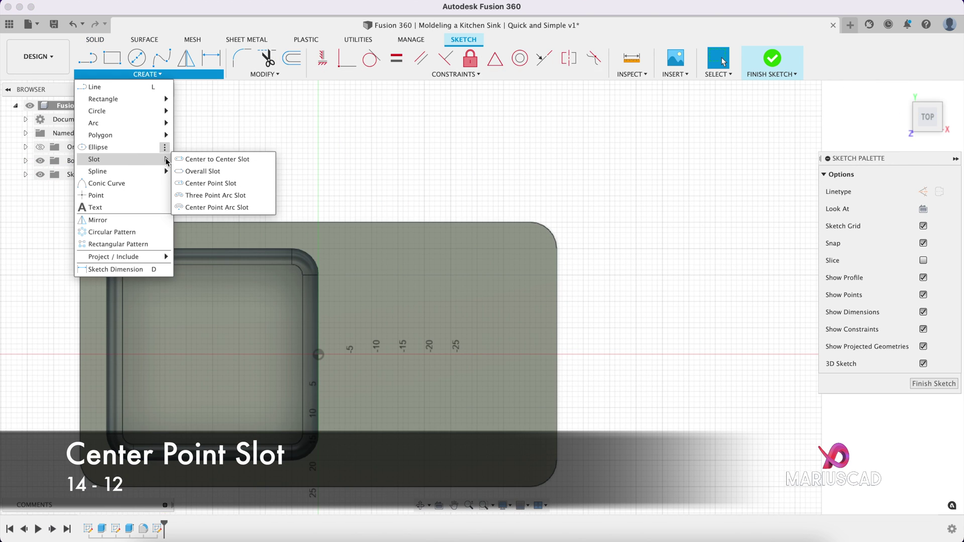
click(242, 185)
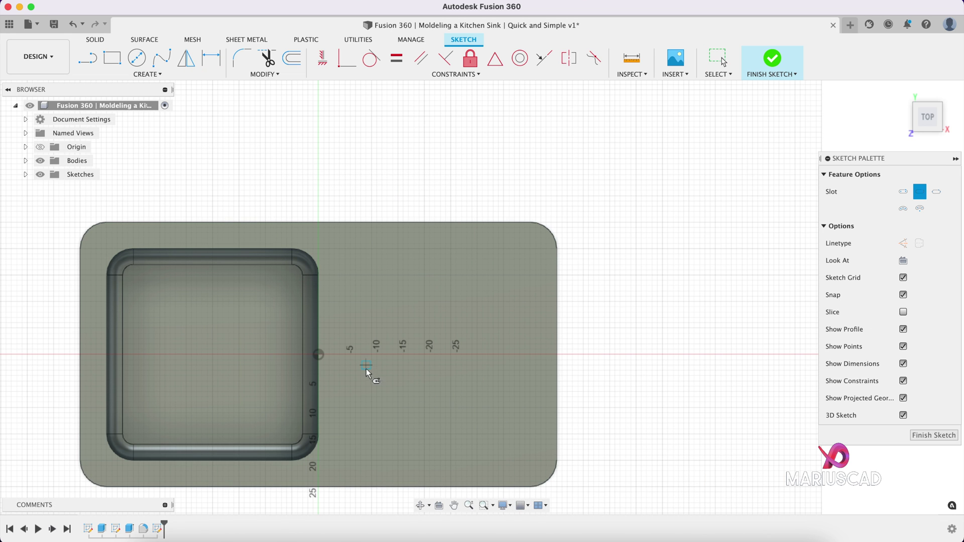
click(376, 354)
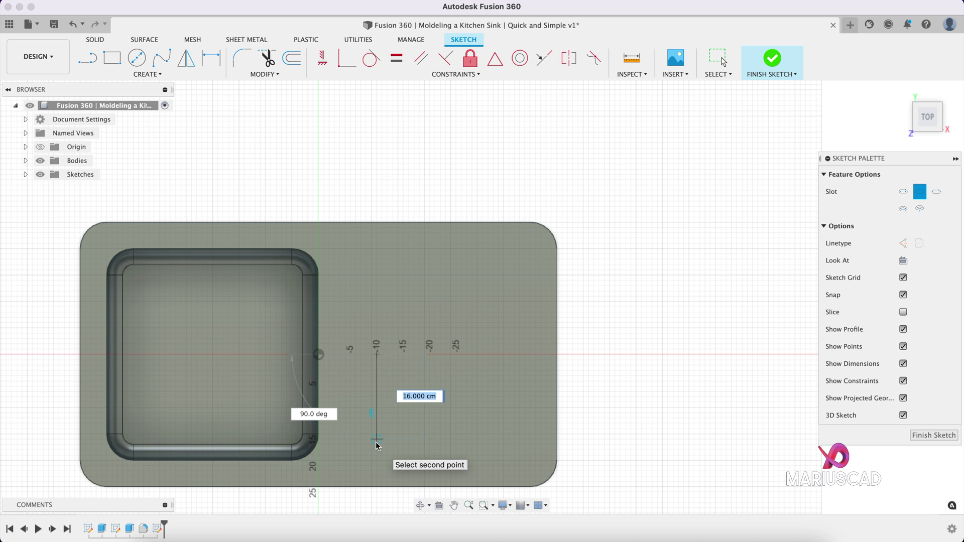
text(14)
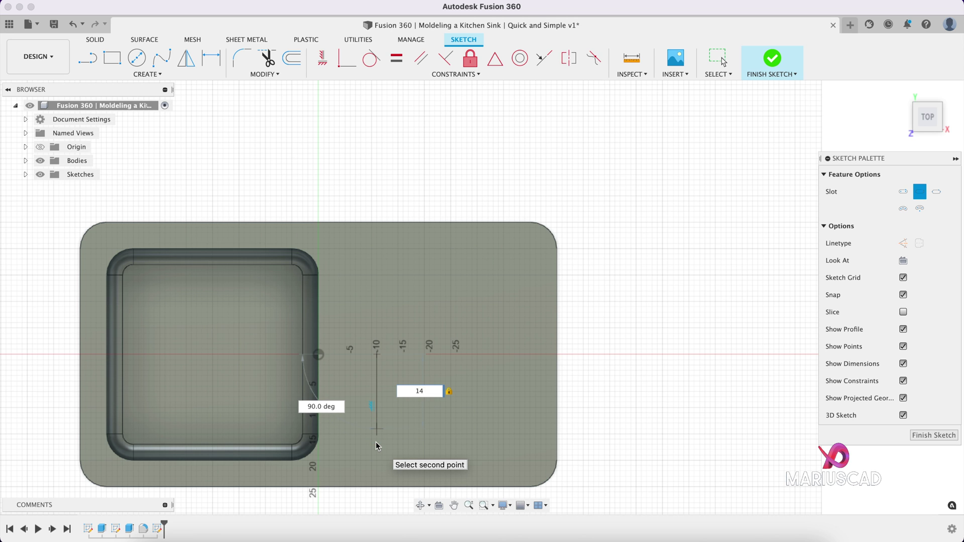
key(Tab)
key(Return)
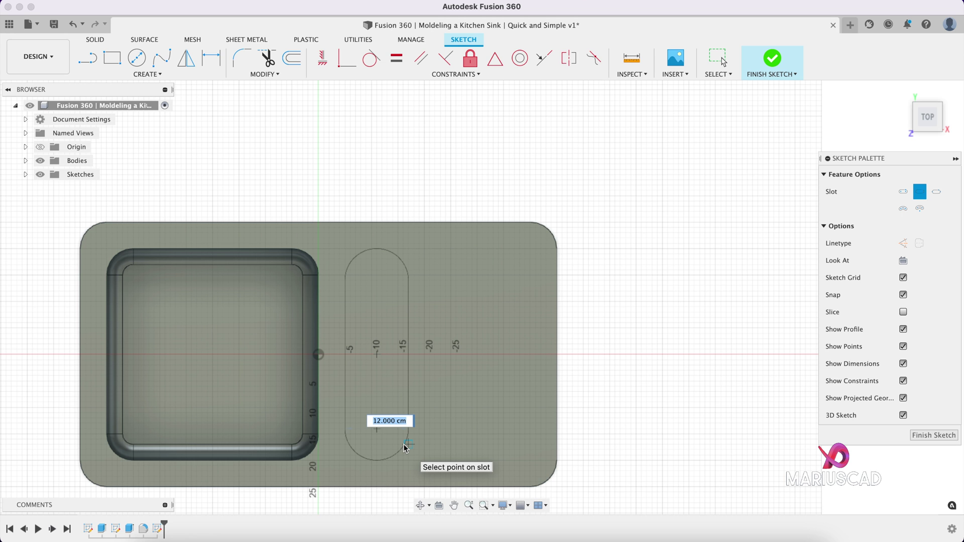
key(Return)
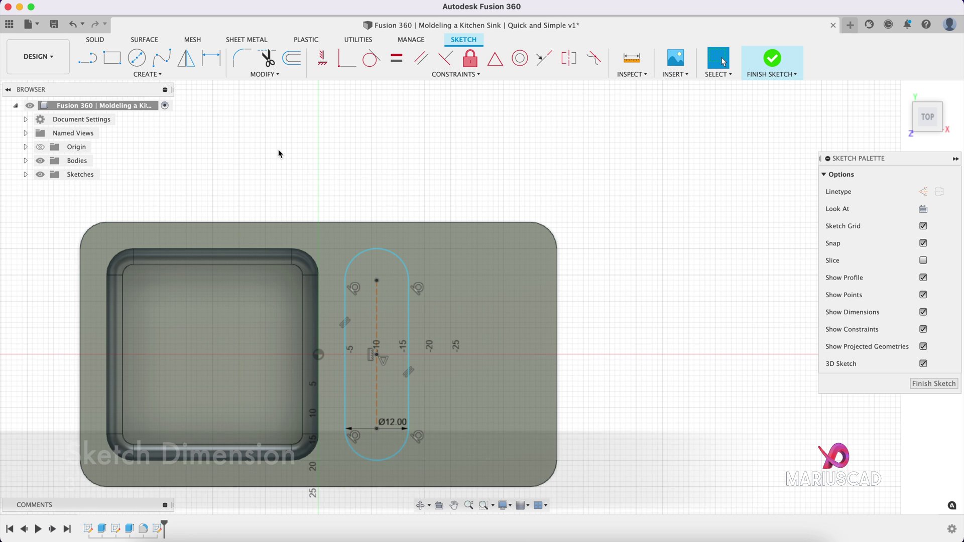
- Dimension the gap between the slot's near straight side and the basin edge to 3 cm and finish the sketch
key(d)
click(345, 315)
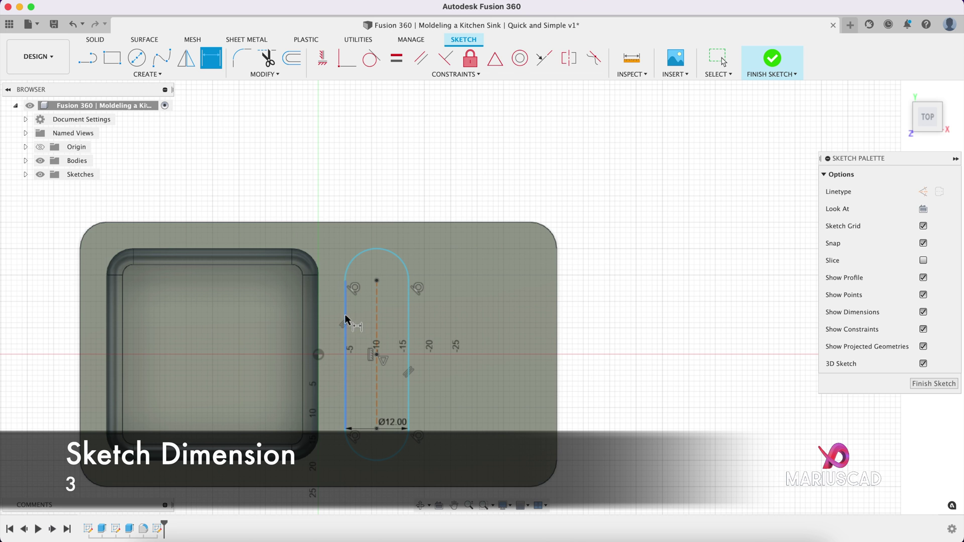
click(319, 322)
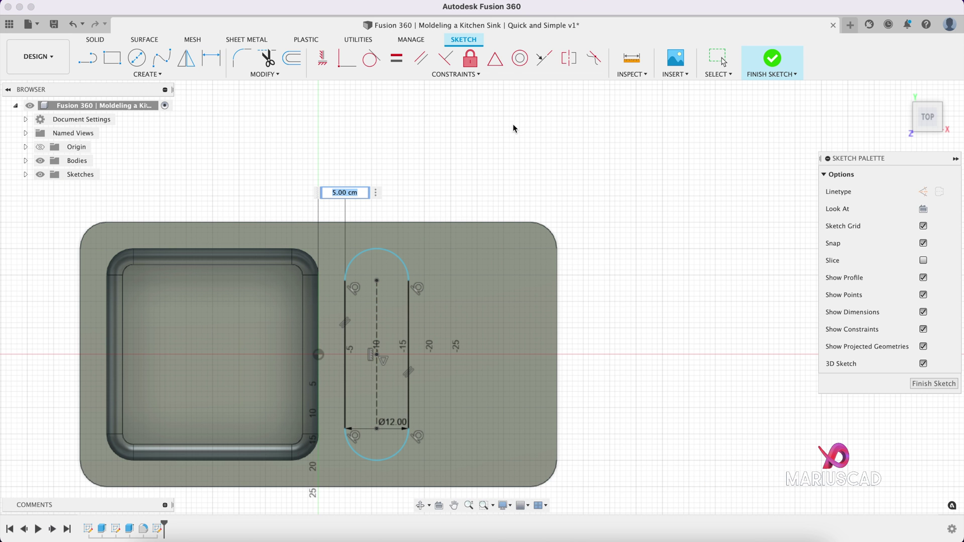
key(Return)
click(771, 59)
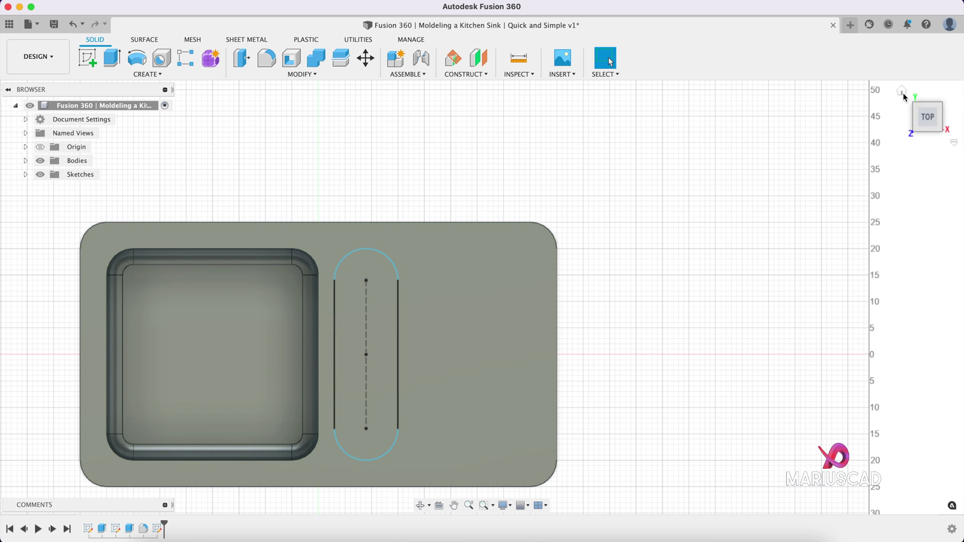
- Extrude the slot profile -14 cm into the block as a cut
click(902, 93)
key(e)
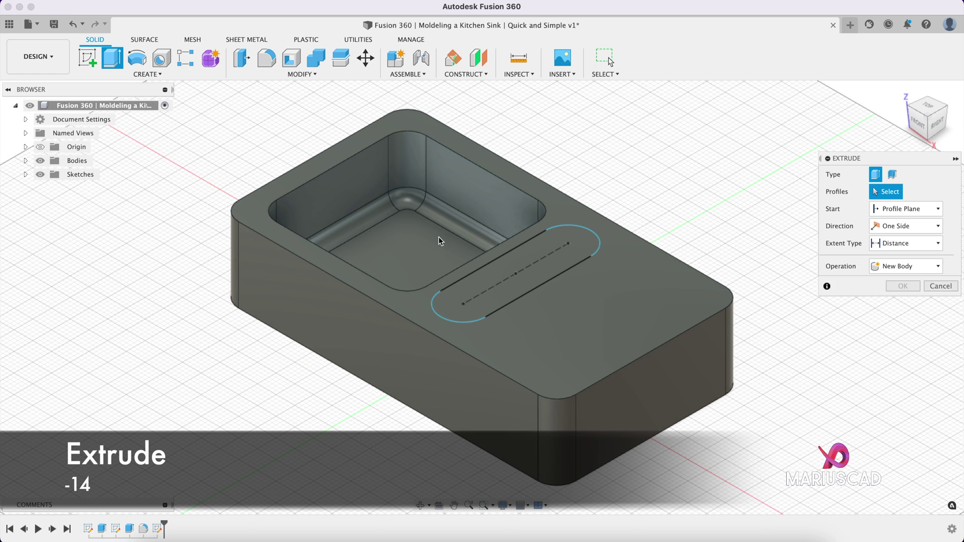
click(511, 286)
text(-13)
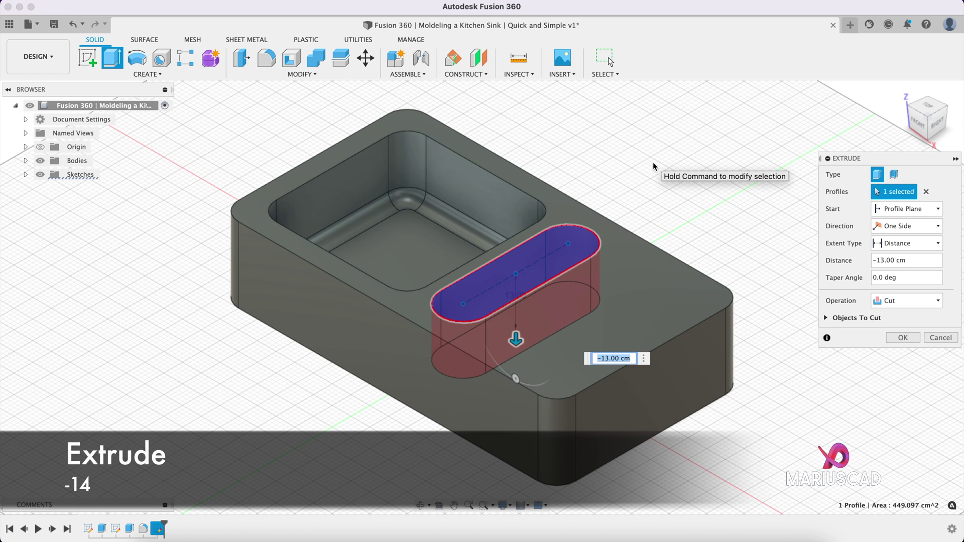
key(Return)
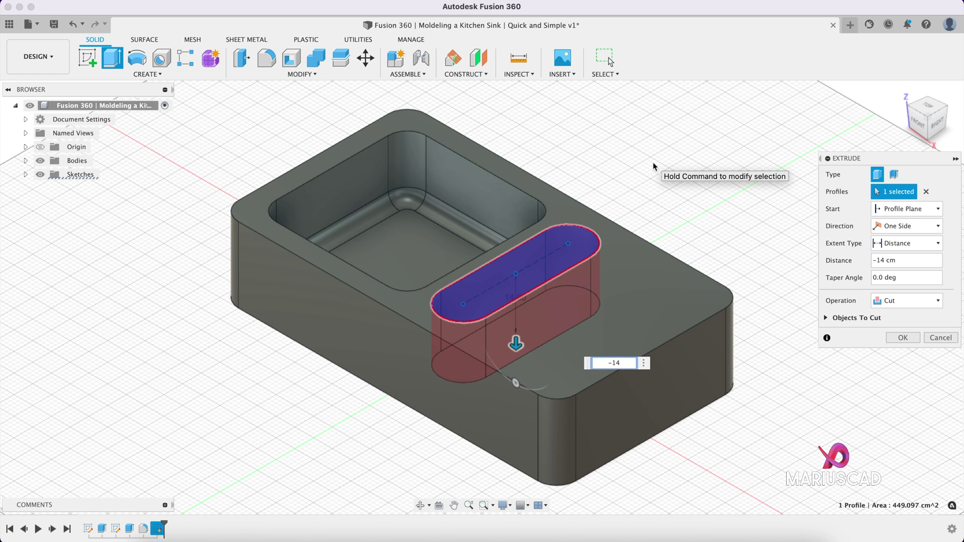
- Fillet all floor edges of the slot recess by selecting its bottom face
click(266, 57)
shift+middle_drag(563, 191, 568, 222)
click(525, 308)
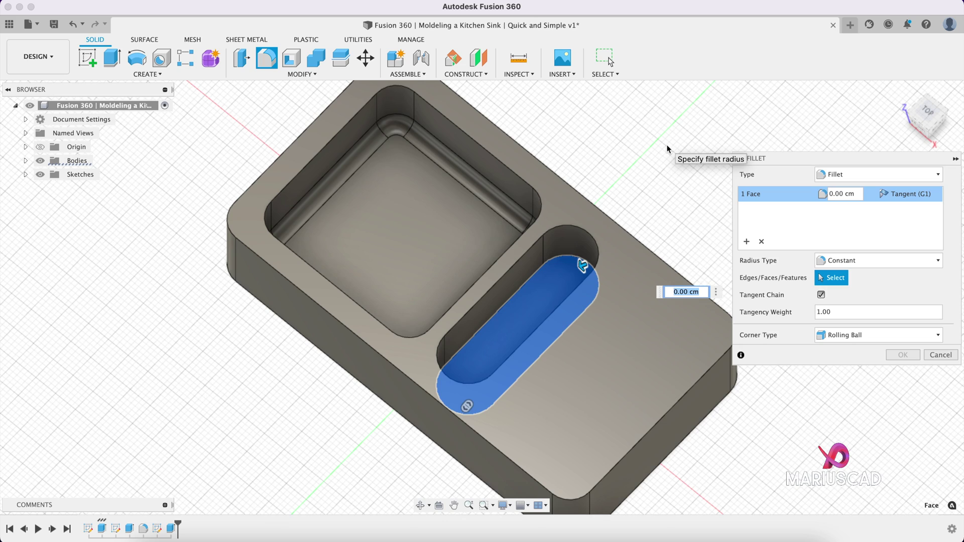
key(Return)
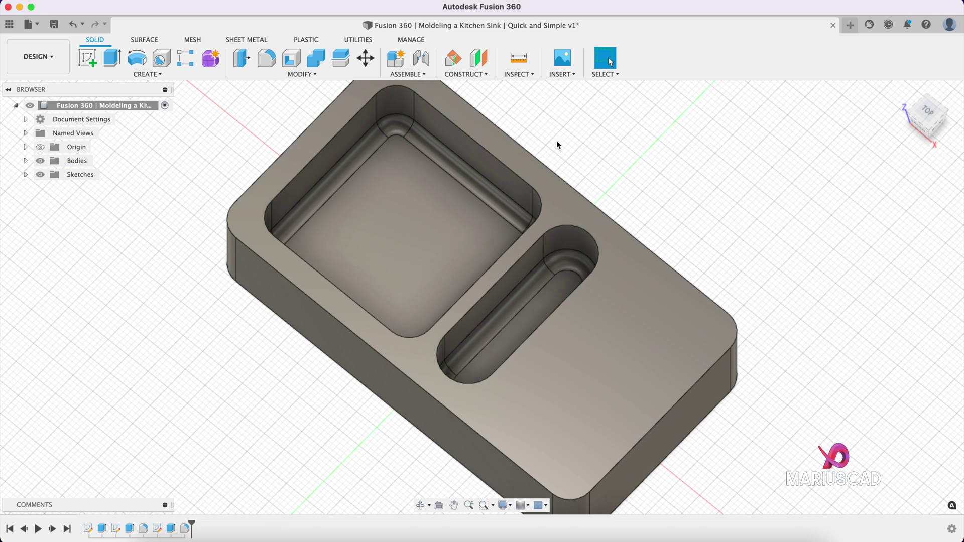
- Create a new sketch on the block's top face and view it from the top
shift+middle_drag(556, 145, 596, 153)
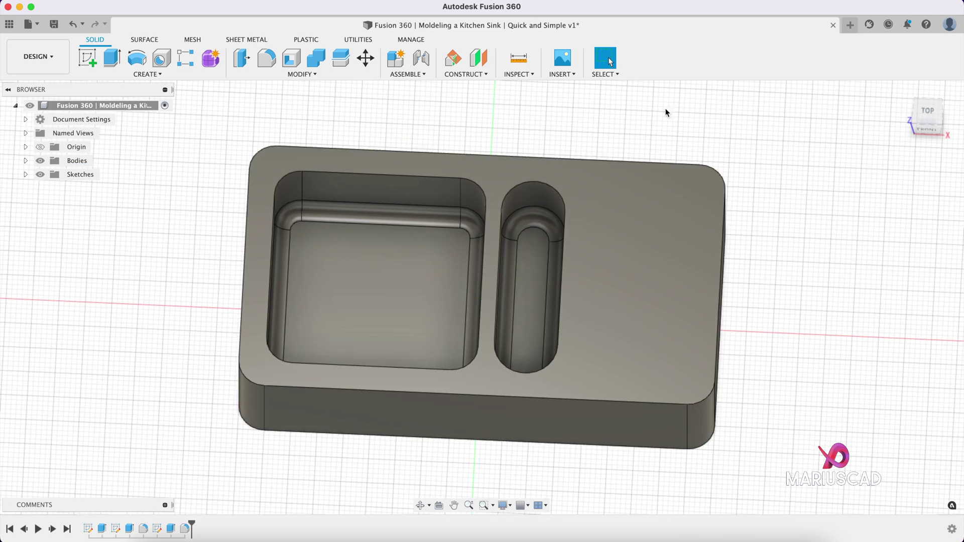
right_click(603, 252)
click(569, 315)
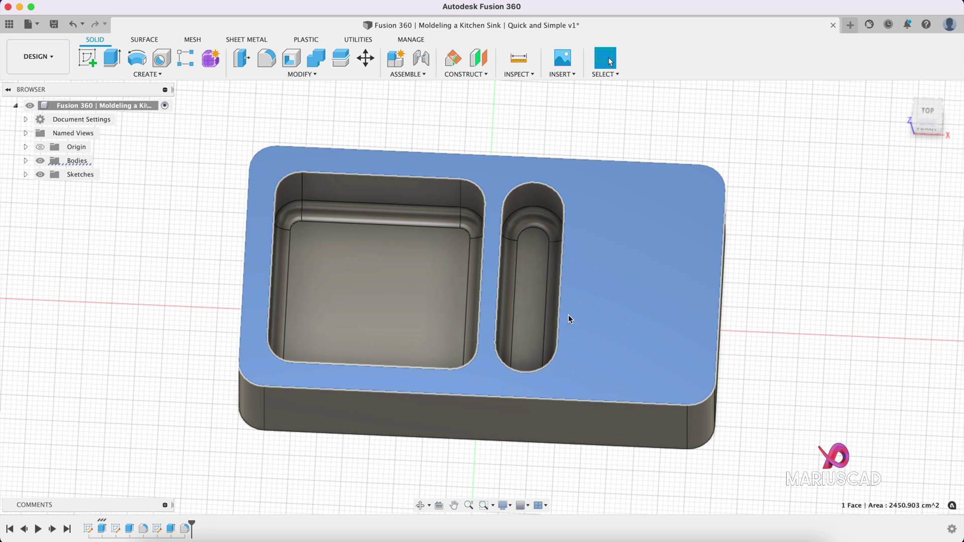
click(930, 114)
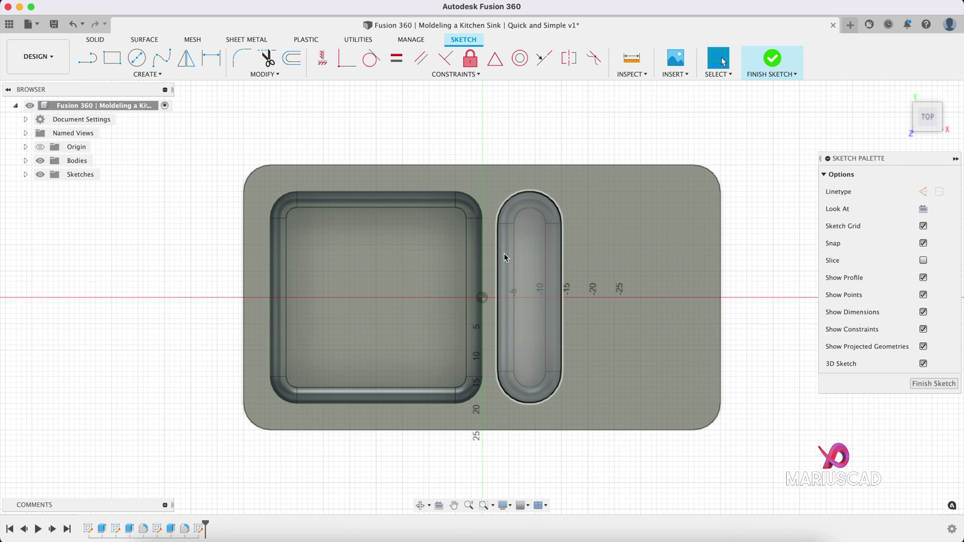
- Offset the block's outer outline 1 cm inward with an offset position of -1 cm
scroll(379, 156, up, 3)
mouse_move(549, 185)
middle_down()
mouse_move(461, 125)
mouse_move(488, 152)
middle_up()
scroll(467, 140, down, 1)
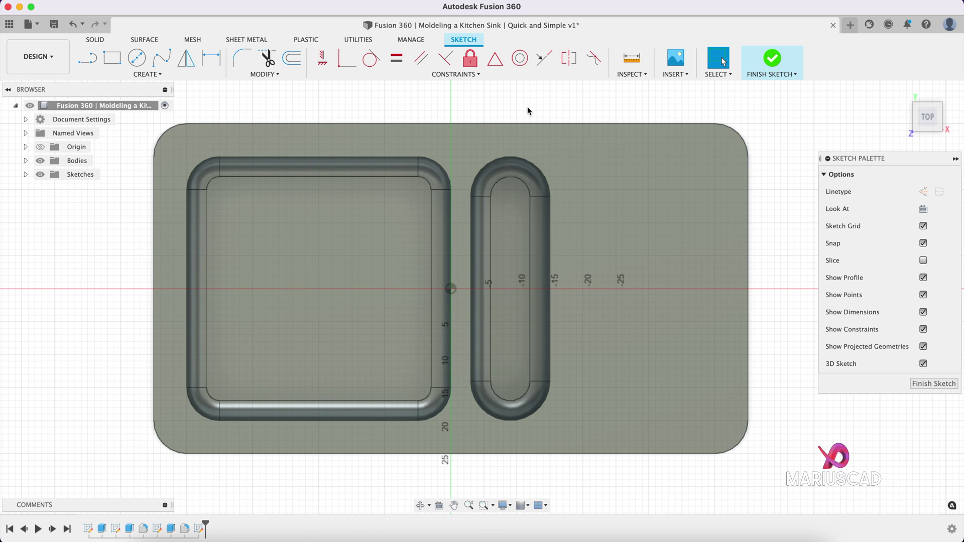
click(291, 58)
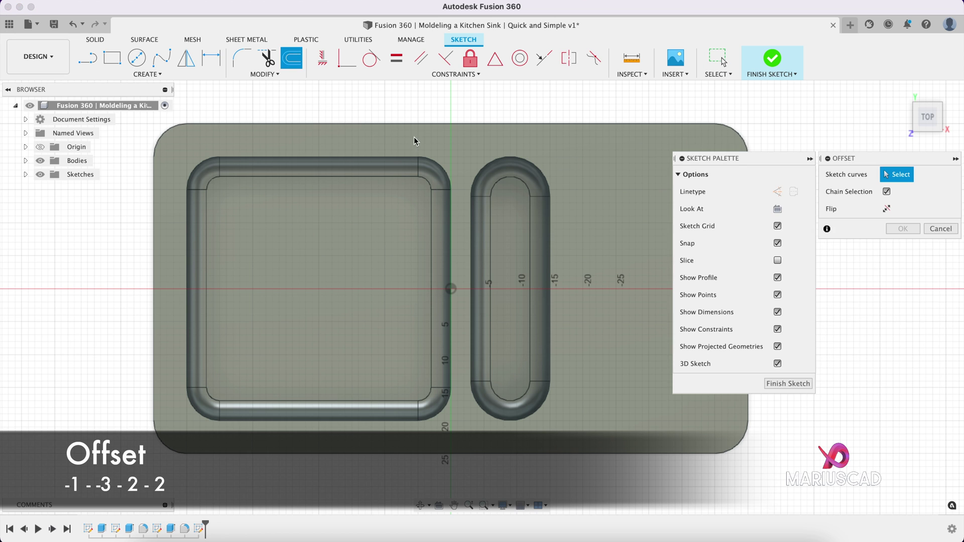
click(410, 123)
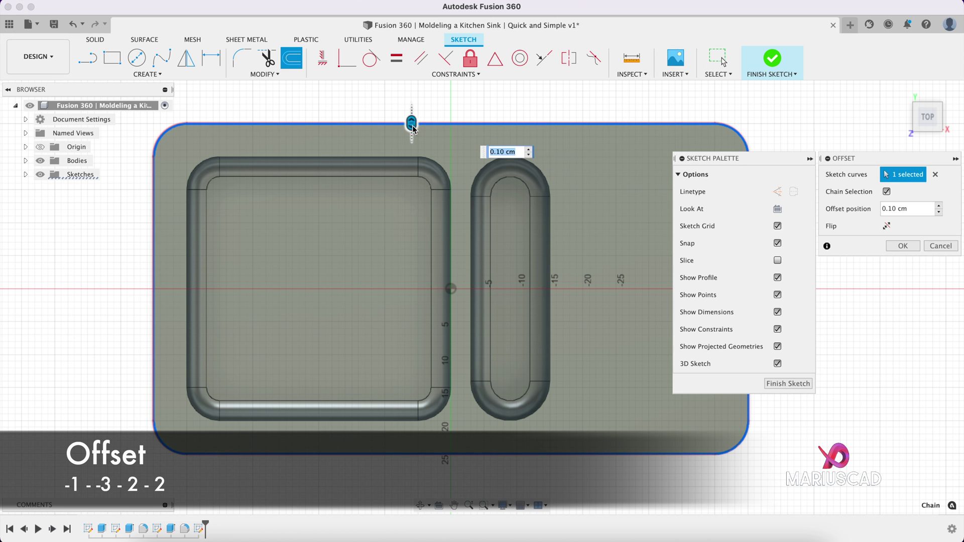
drag(411, 123, 412, 134)
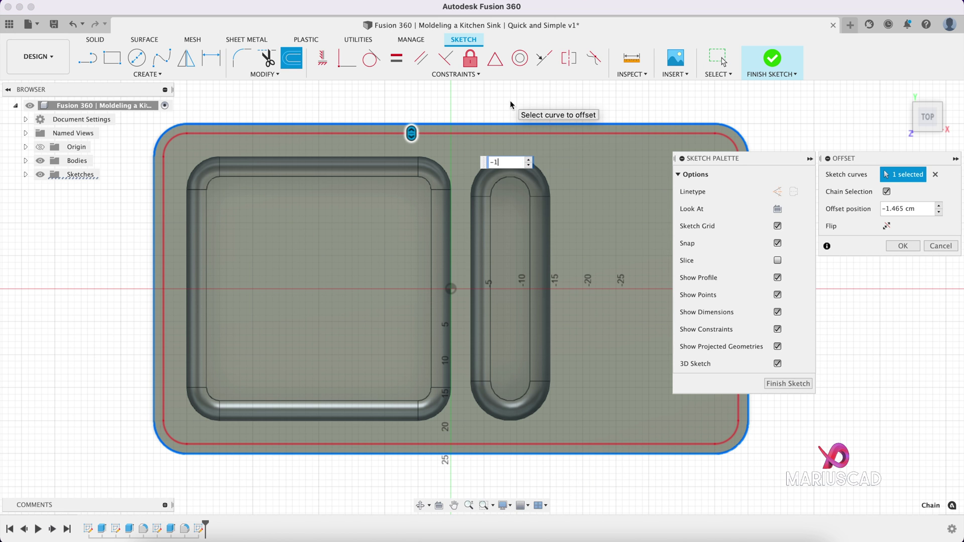
text(-1)
key(Return)
- Offset the block's outer outline again, 3 cm inward, with an offset position of -3 cm
key(o)
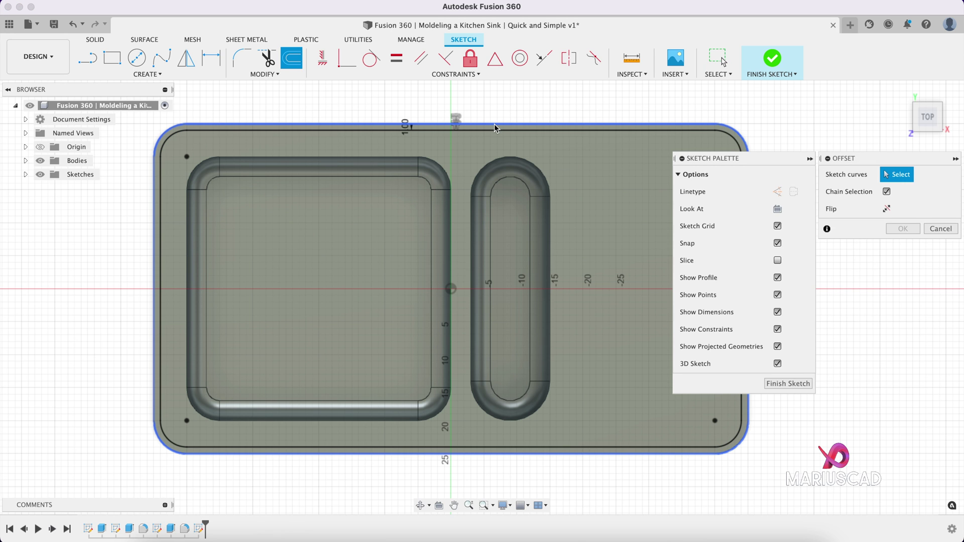
click(494, 124)
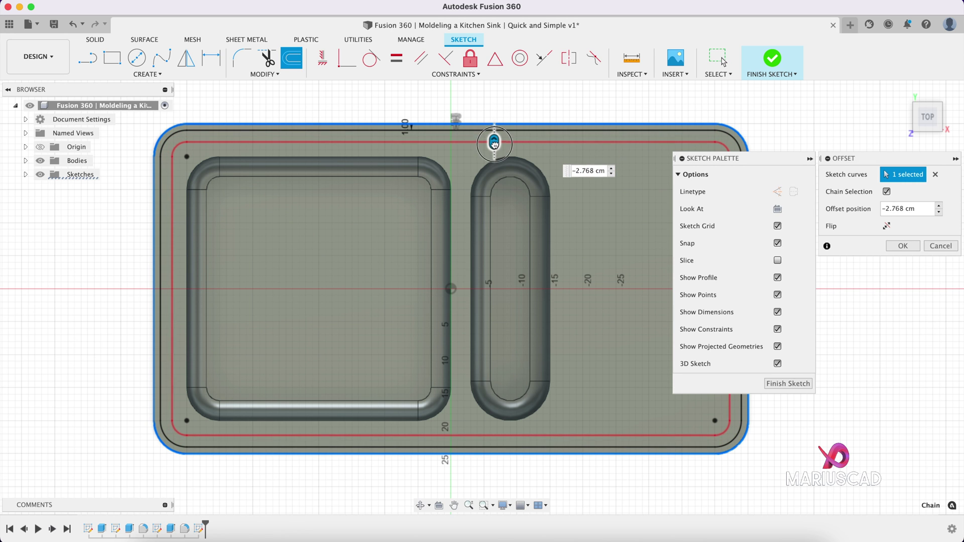
text(-3)
key(Return)
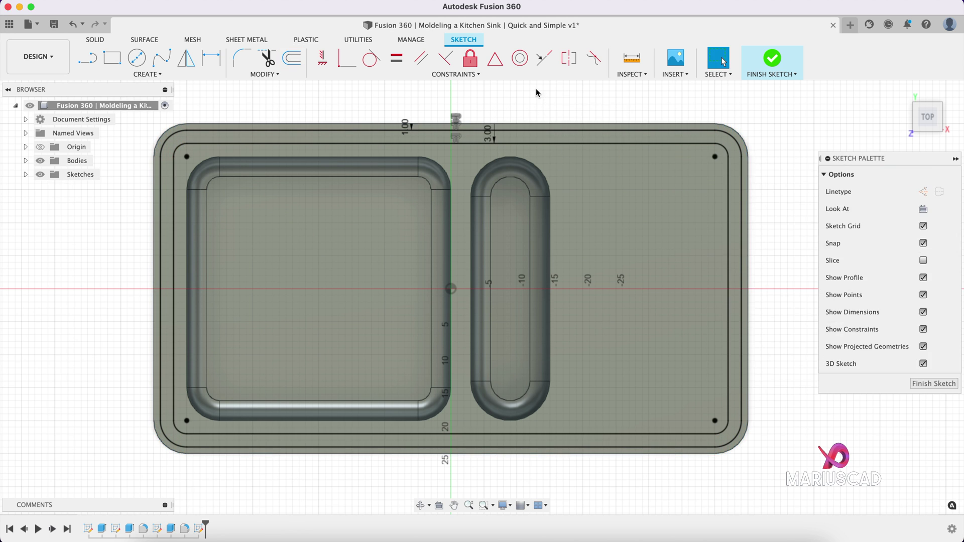
- Offset the basin's top outline and the slot's top outline outward by 2 cm each
key(o)
click(441, 167)
drag(442, 166, 448, 161)
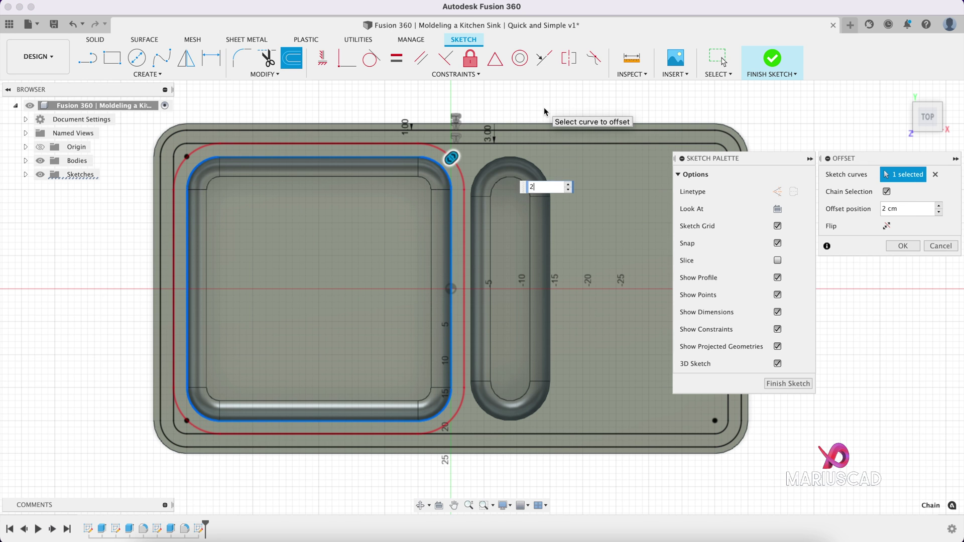
key(Return)
key(o)
click(543, 175)
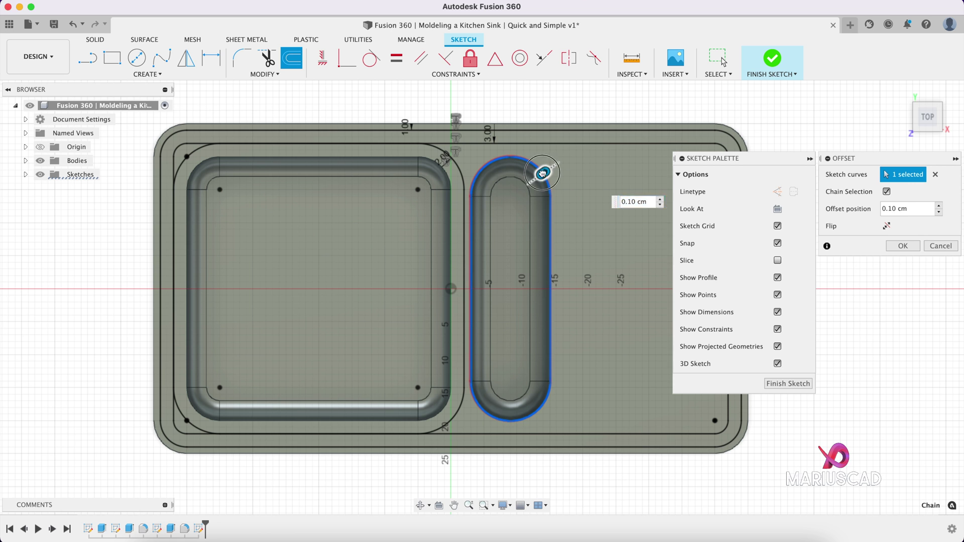
key(Return)
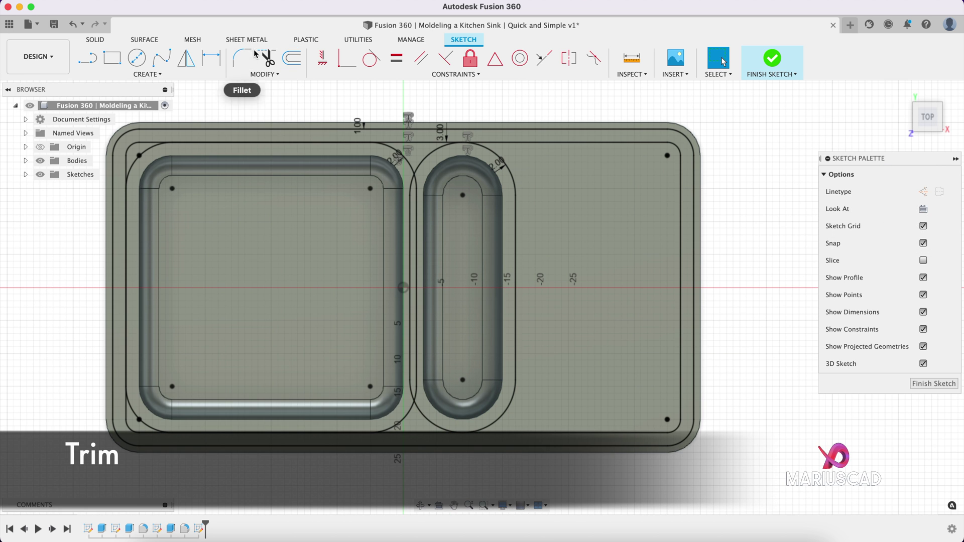
- Trim the half of the slot's offset outline that faces the drainboard area: both quarter arcs and the straight side
click(266, 56)
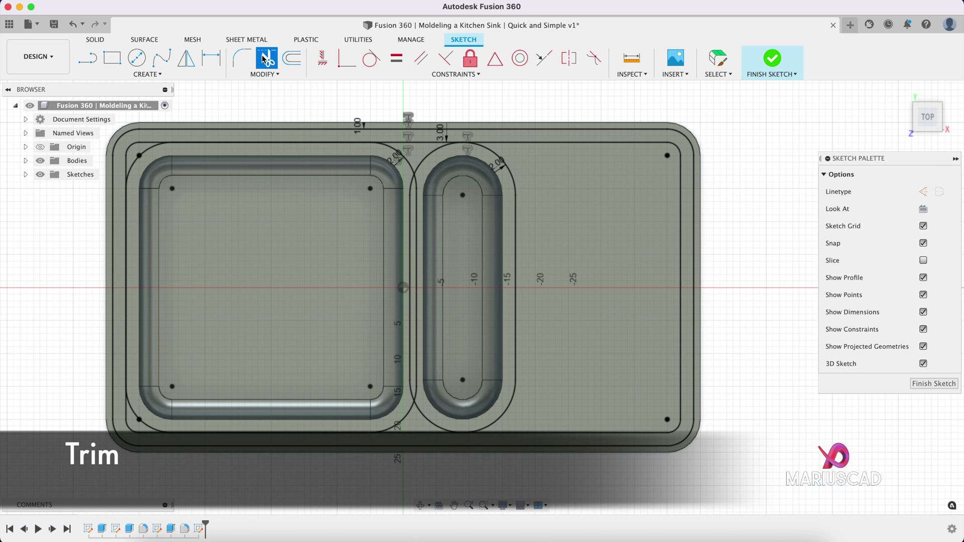
scroll(603, 227, up, 2)
click(475, 154)
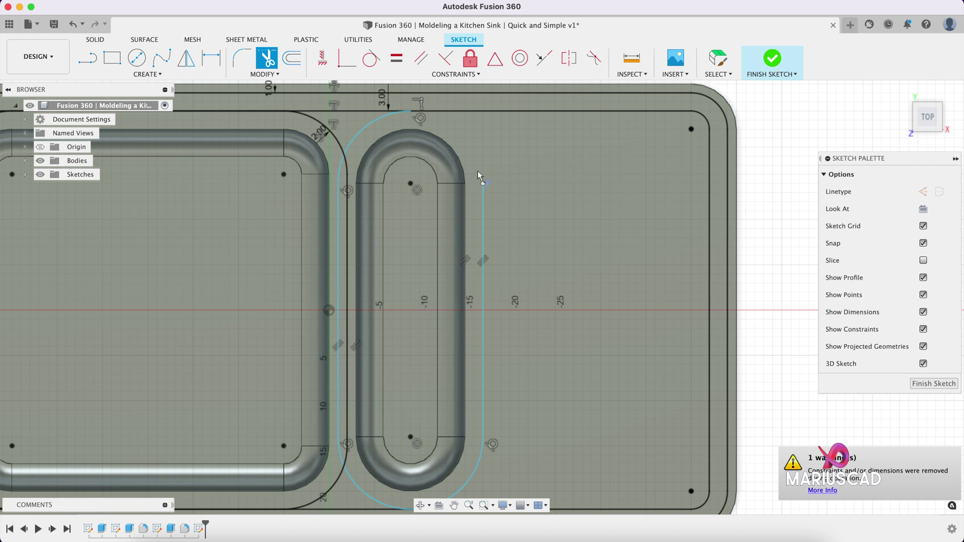
click(482, 203)
scroll(526, 318, down, 5)
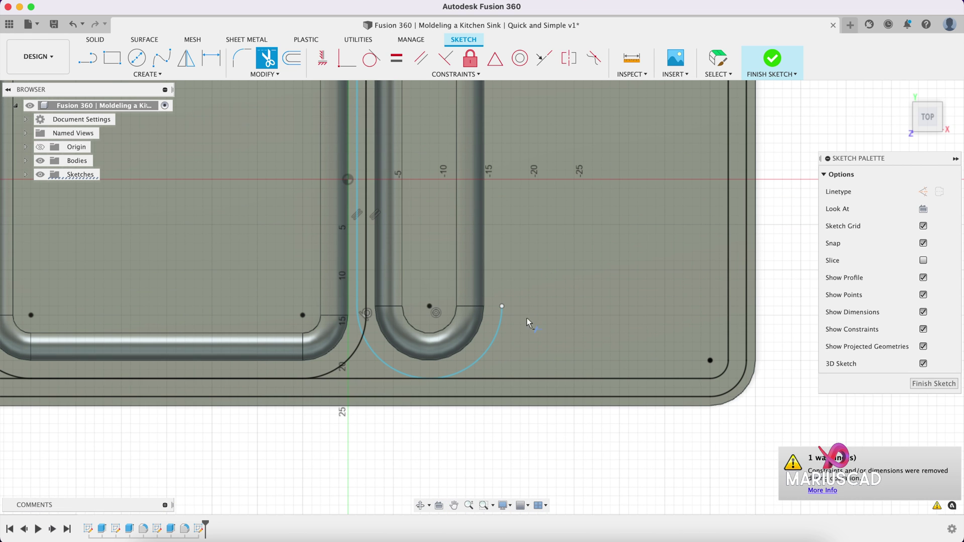
click(496, 345)
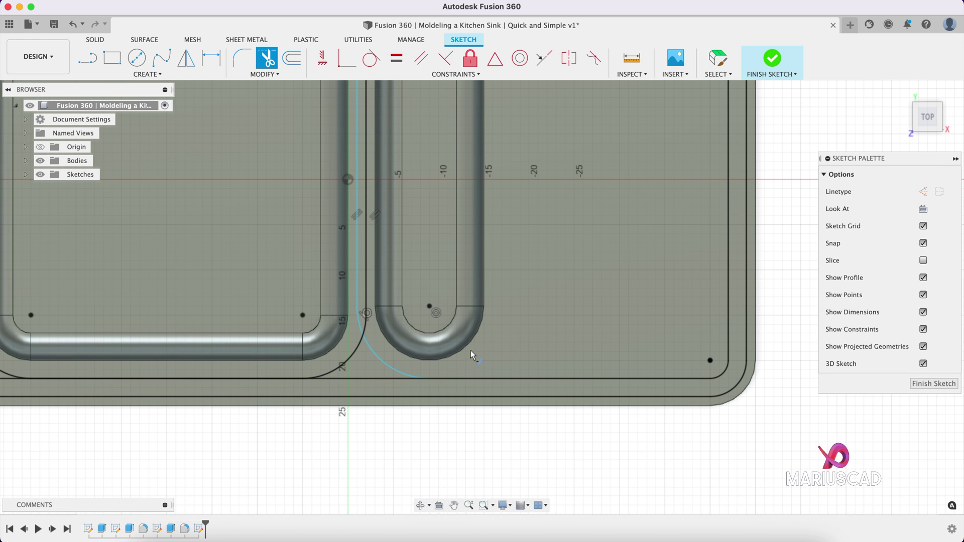
- Trim the overlapping arc ends, the two straight lines between basin and slot, and the 3 cm outline segment below their lower junction
click(364, 335)
scroll(368, 334, up, 2)
click(360, 331)
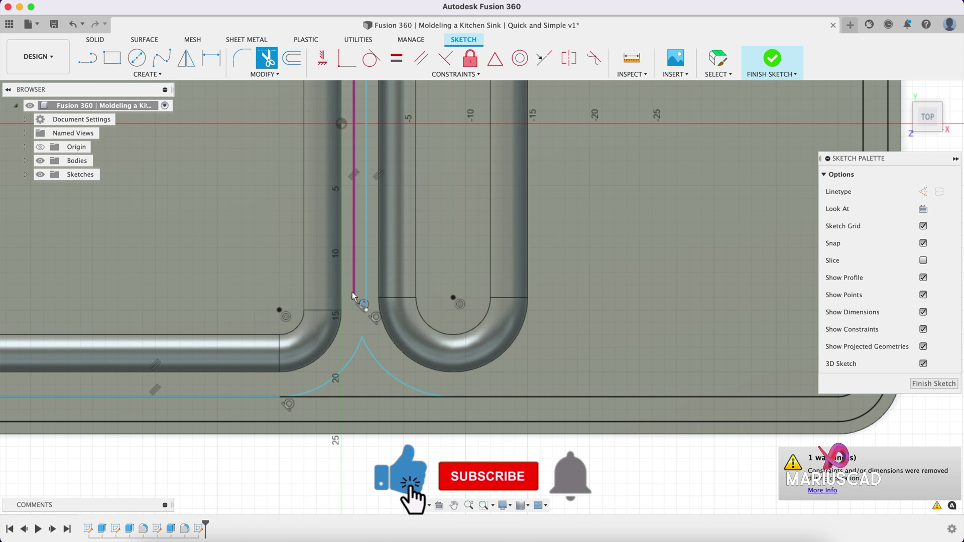
click(354, 284)
click(366, 285)
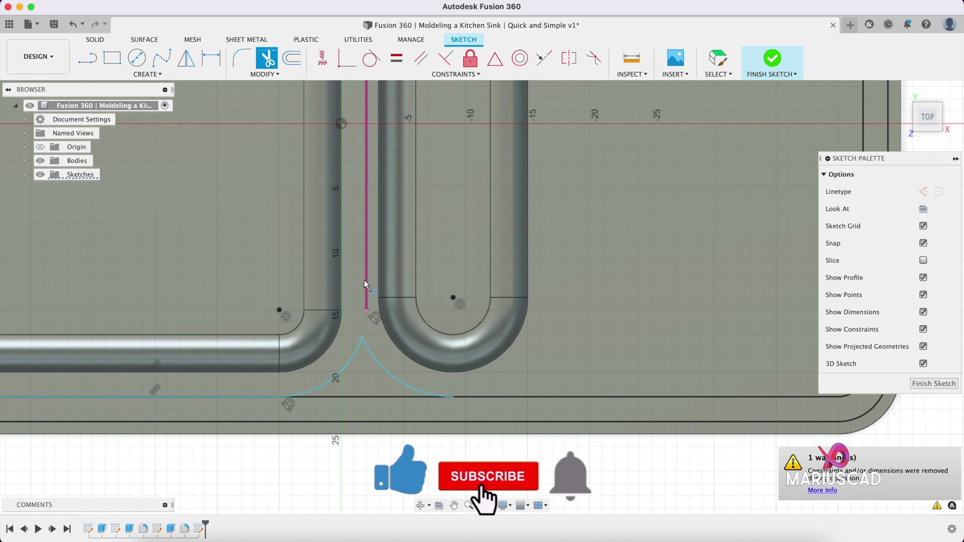
click(369, 396)
- Trim the overlapping arc ends at the upper junction between basin and slot, plus the 3 cm outline segment above it
middle_drag(393, 120, 428, 347)
middle_drag(402, 166, 404, 298)
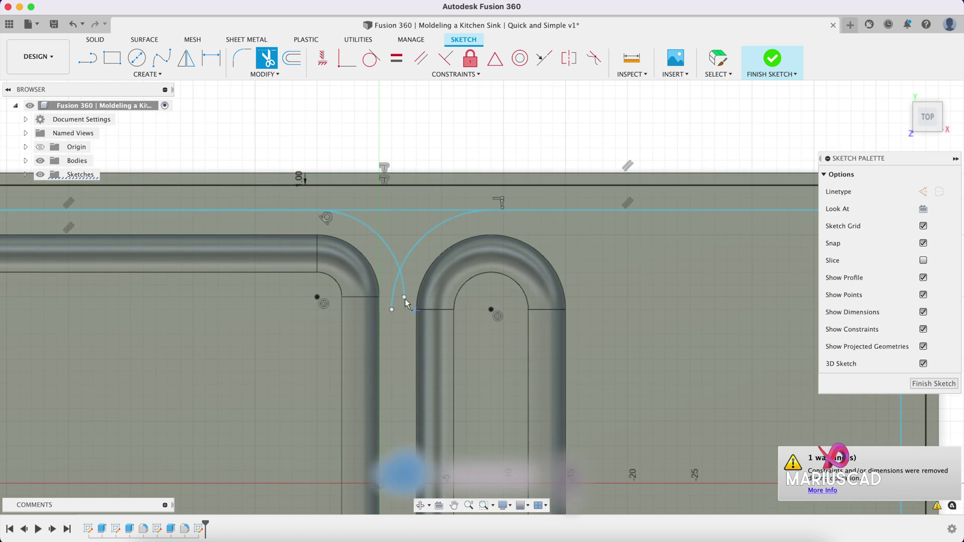
scroll(405, 301, up, 3)
click(394, 291)
click(402, 285)
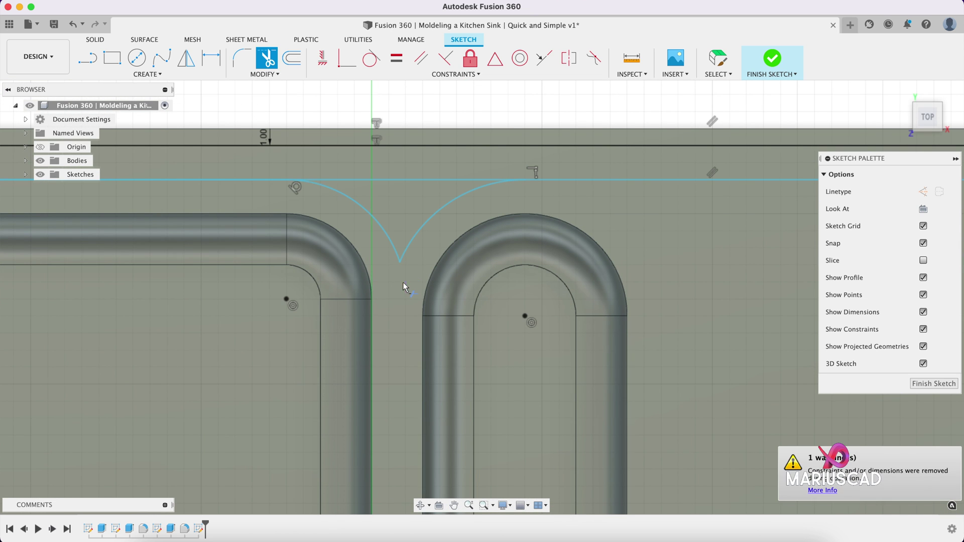
click(389, 181)
- Trim the basin offset's two leftover corner arcs inside the outer corners of the 3 cm outline
scroll(391, 210, down, 3)
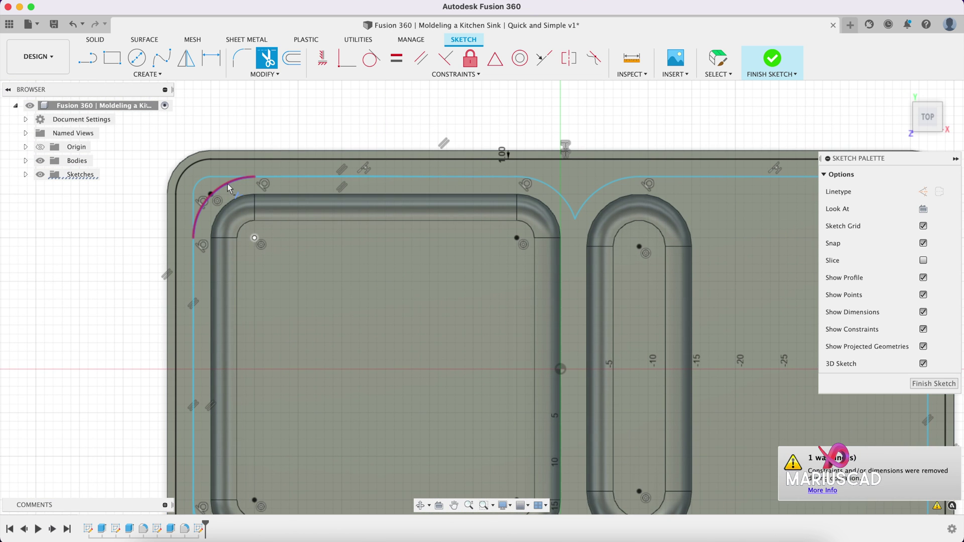
click(227, 184)
middle_drag(263, 358, 339, 136)
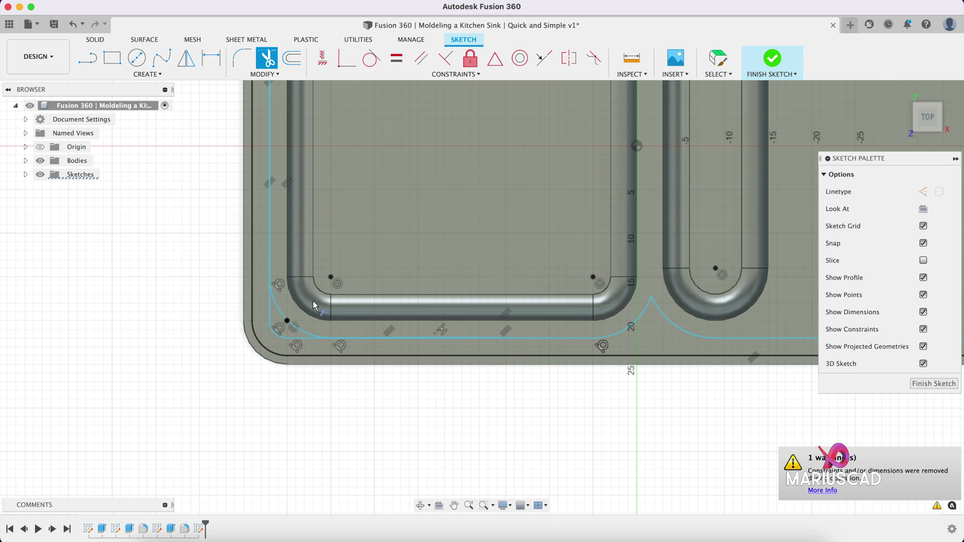
click(303, 330)
- Fillet both pointed outline junctions between basin and slot with a 1 cm radius and finish the sketch
middle_drag(658, 215, 458, 287)
scroll(466, 326, down, 1)
scroll(465, 326, down, 5)
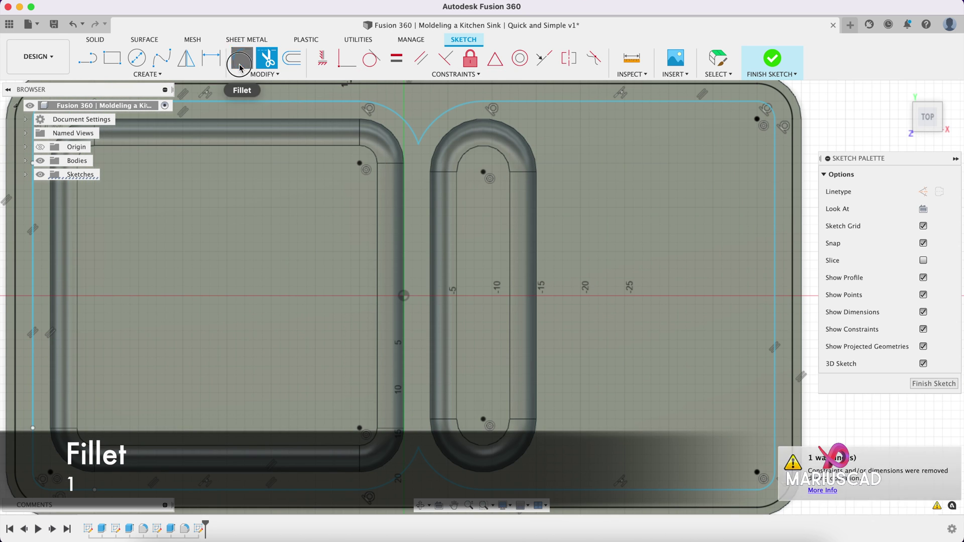
click(240, 67)
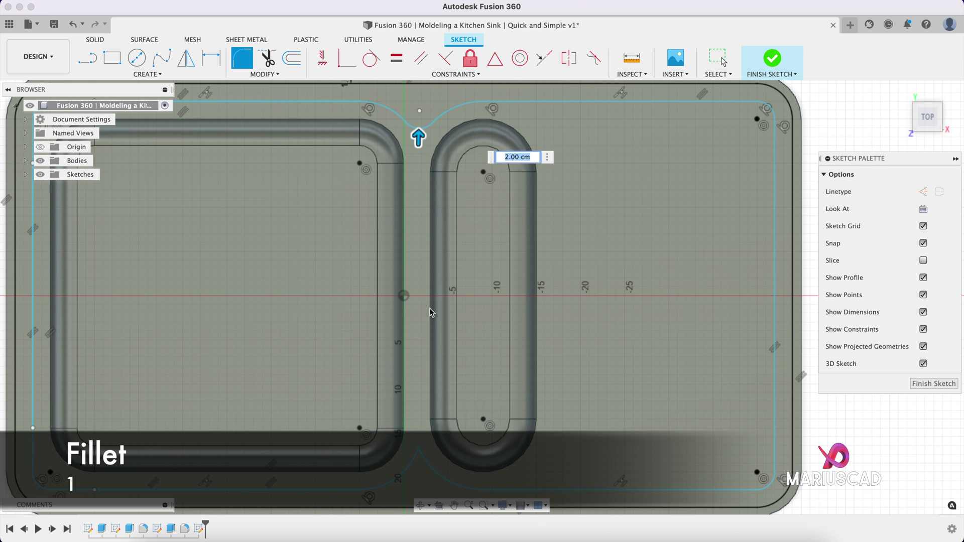
middle_drag(416, 404, 391, 233)
scroll(401, 302, up, 2)
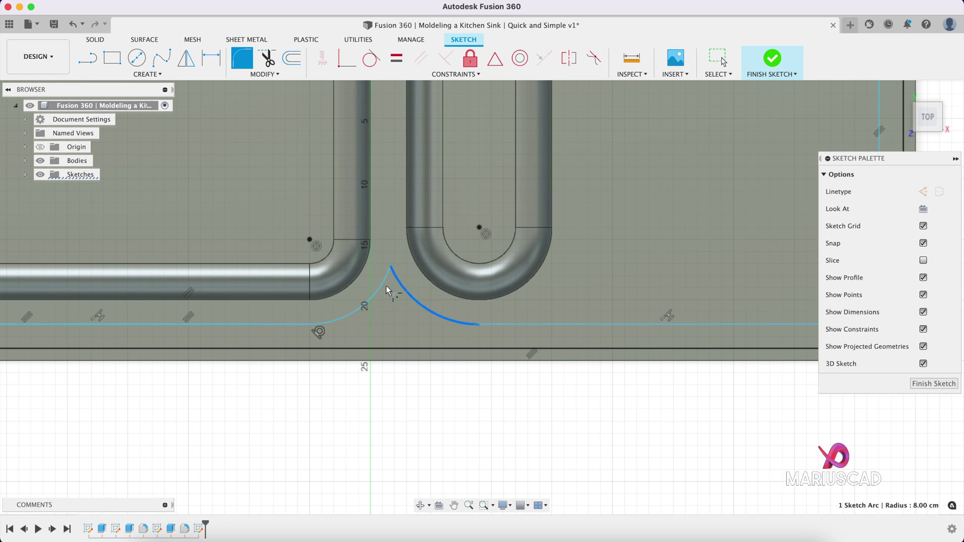
click(384, 287)
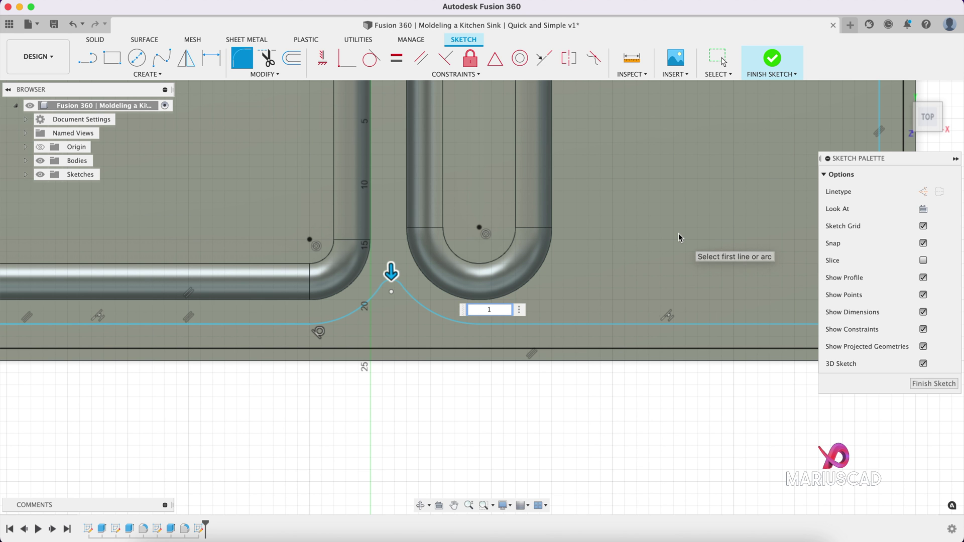
key(Return)
click(771, 58)
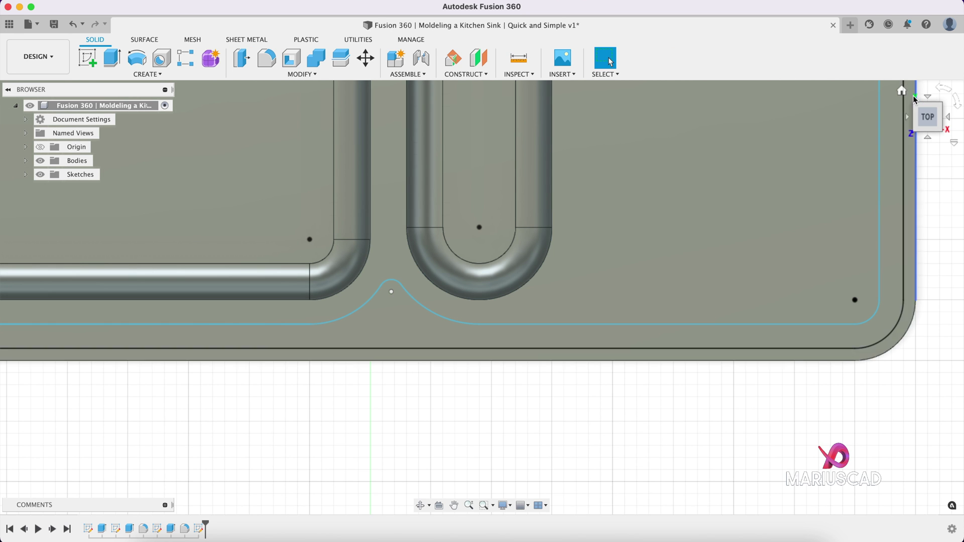
- Extrude the outermost rim profile around the sink's top face upward by 1 cm
click(902, 91)
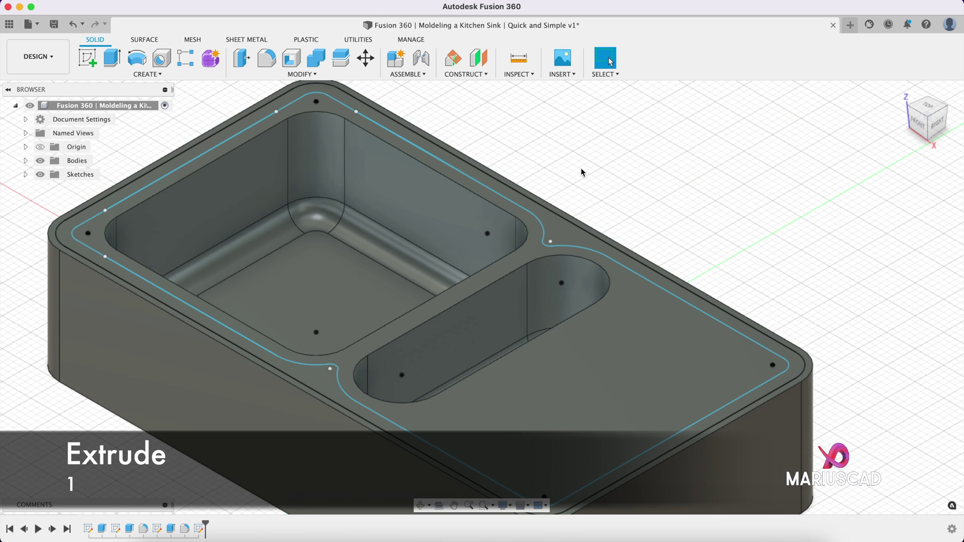
key(e)
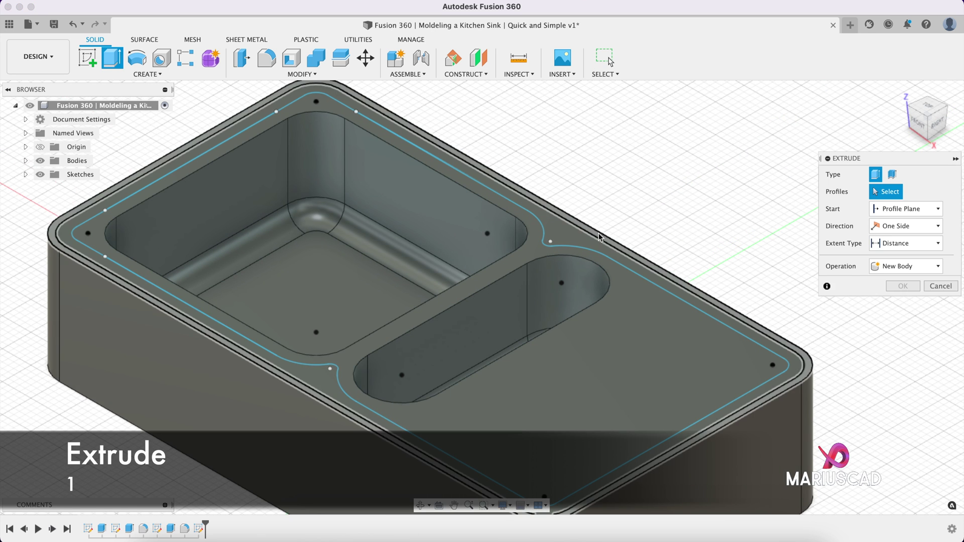
click(598, 231)
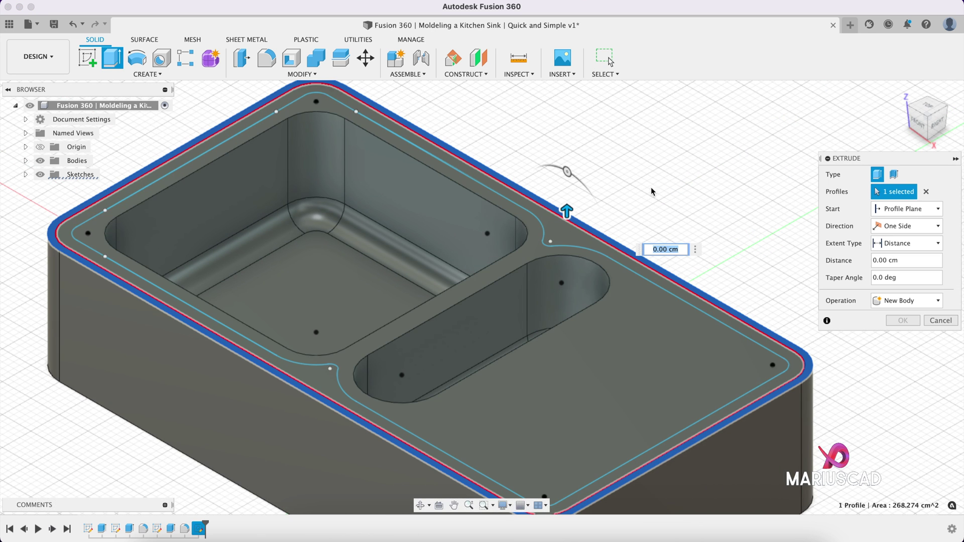
text(1)
key(Return)
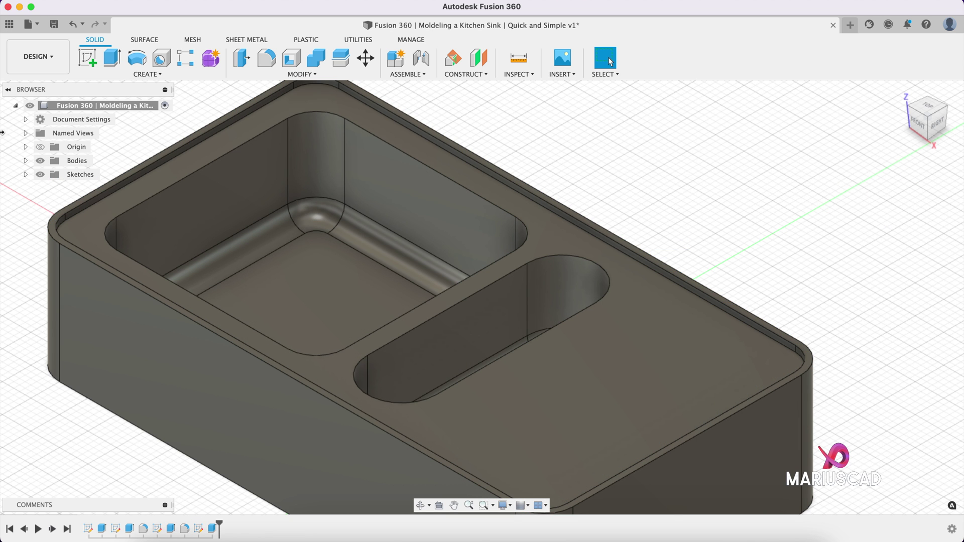
- Show Sketch4, extrude the ring between the outer rim and the trimmed outline by 0.5 cm, and hide the sketch again
click(26, 175)
click(51, 229)
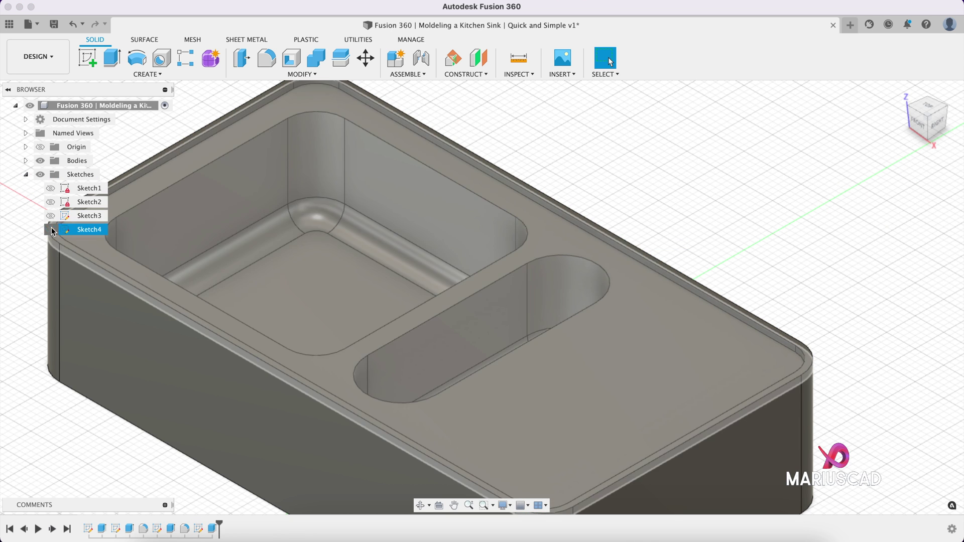
key(e)
click(561, 238)
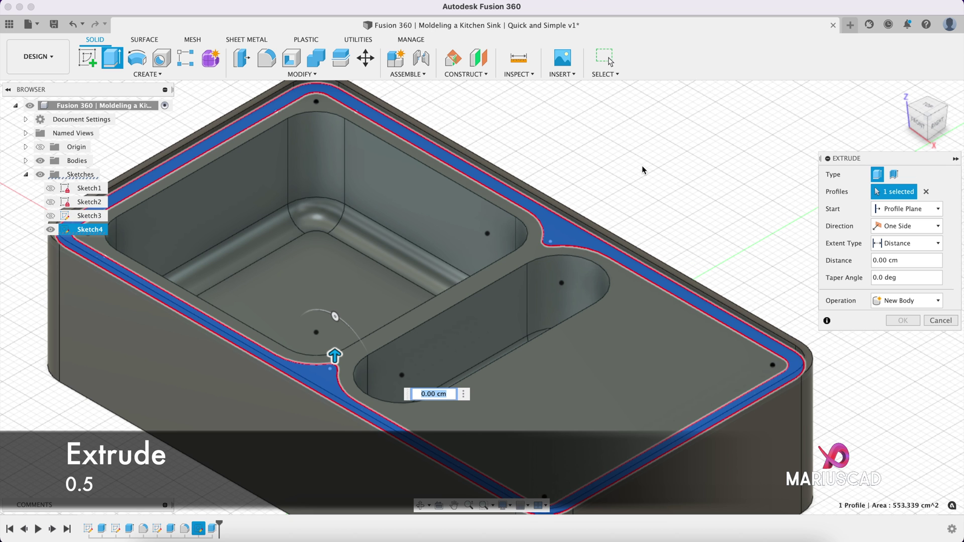
text(0.5)
key(Return)
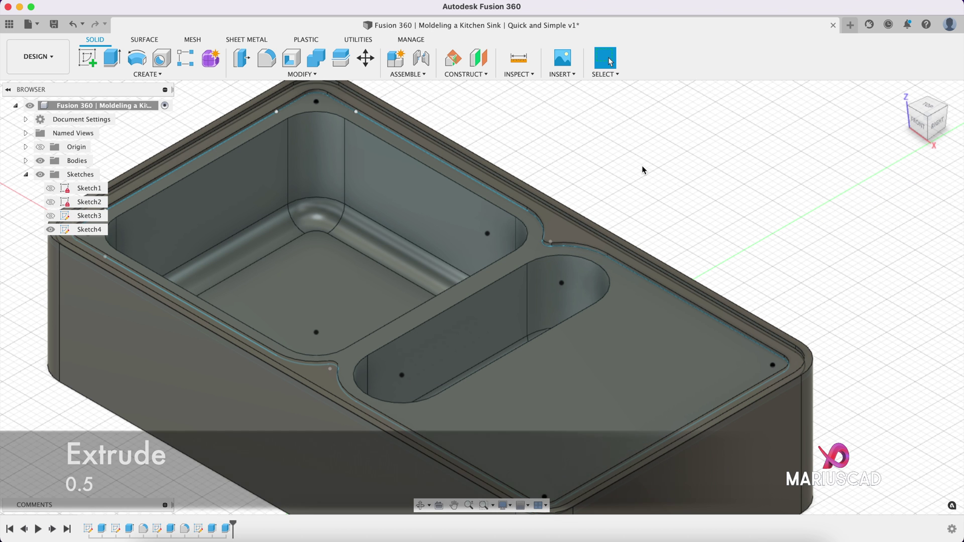
click(50, 229)
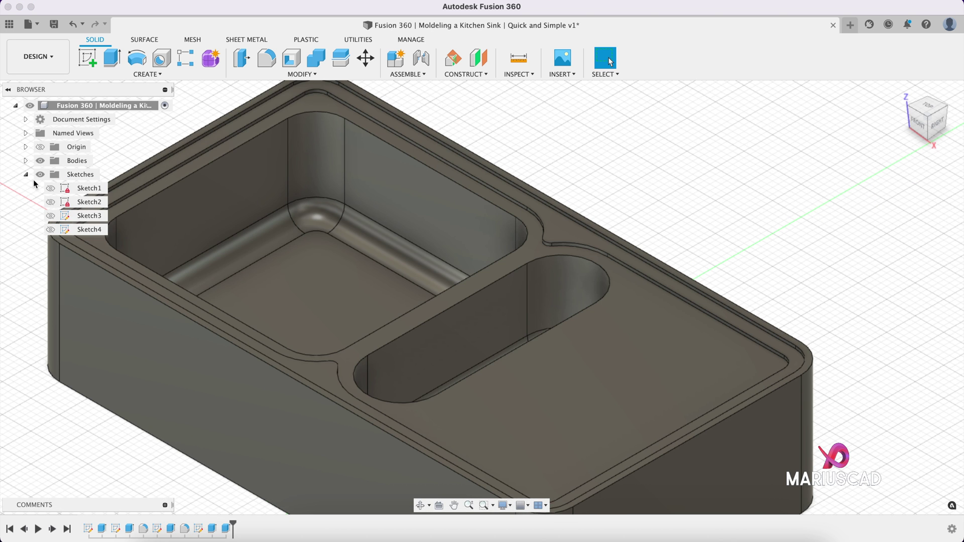
click(25, 175)
- Select the upper and lower edge chains of both rim steps and give them a 0.3 cm fillet
middle_drag(647, 178, 630, 198)
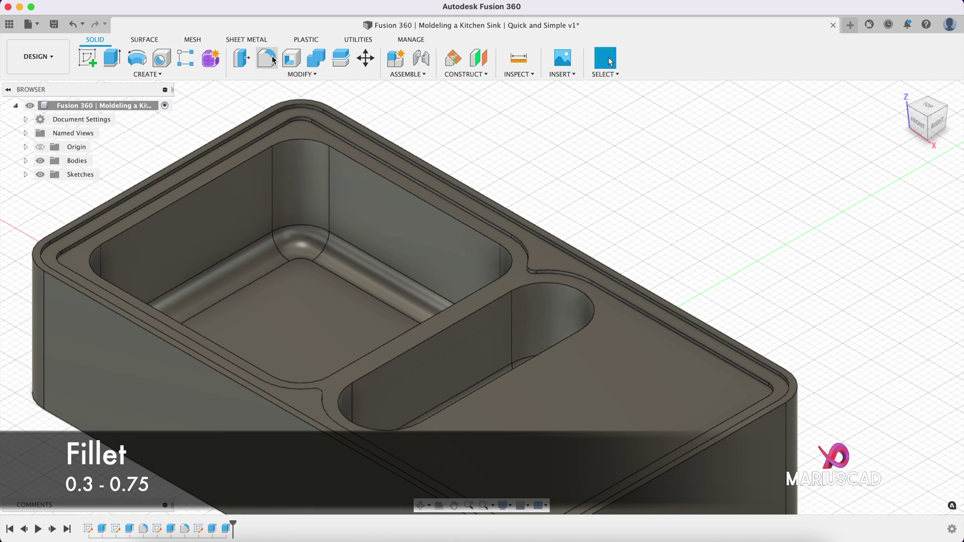
click(266, 58)
scroll(588, 218, up, 5)
middle_drag(588, 218, 460, 164)
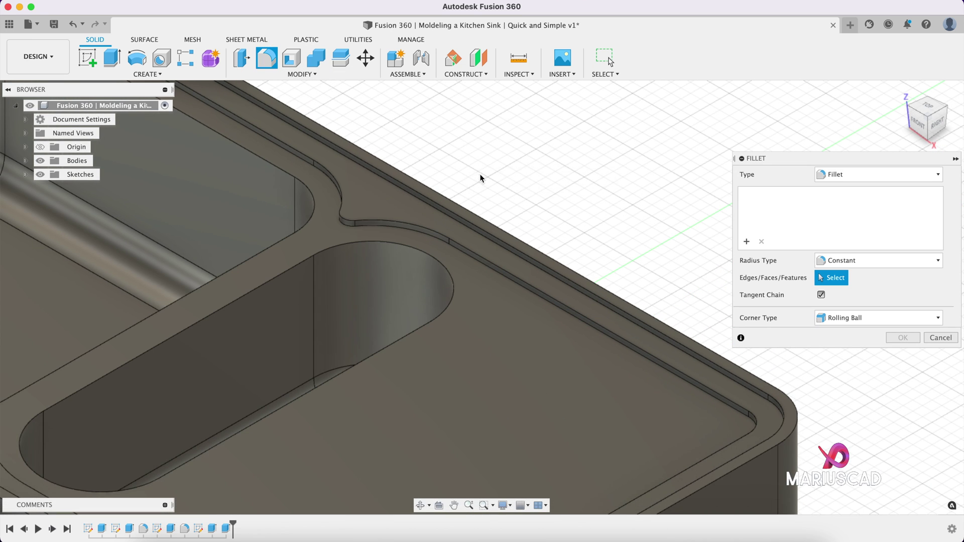
click(493, 273)
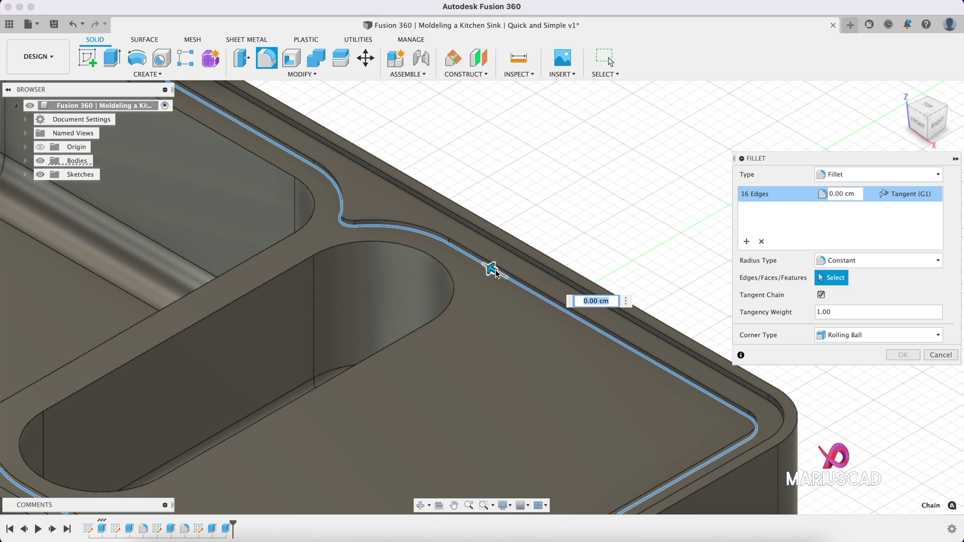
click(517, 260)
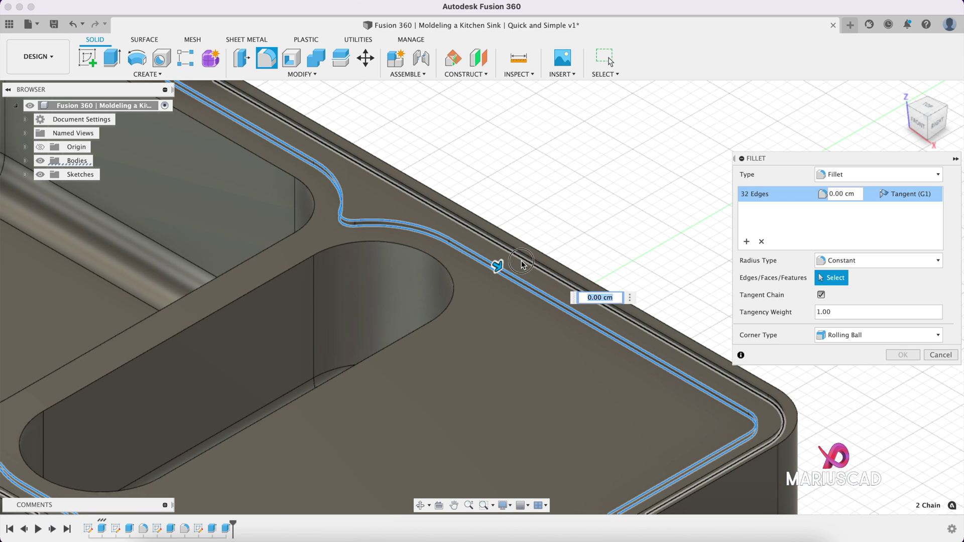
click(535, 259)
scroll(528, 229, down, 3)
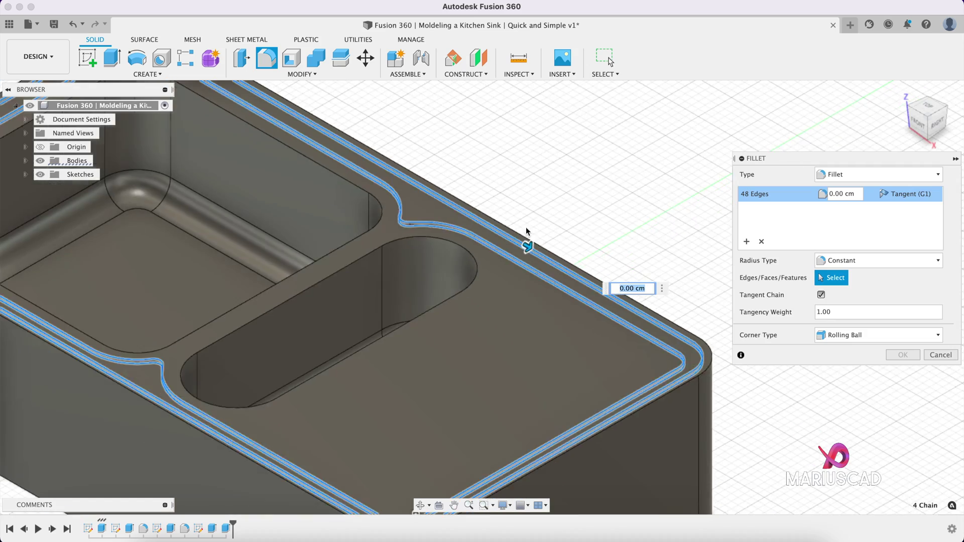
shift+middle_drag(451, 253, 521, 160)
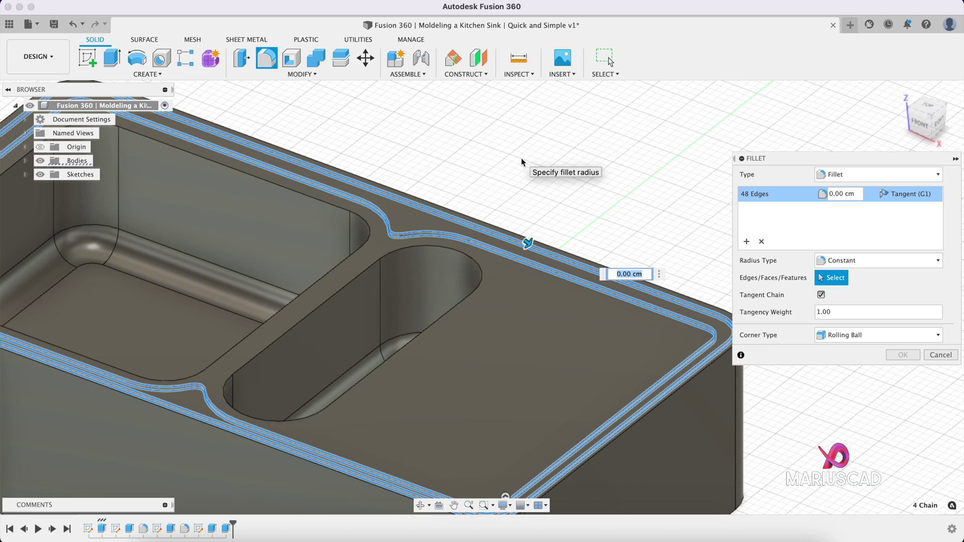
text(0.3)
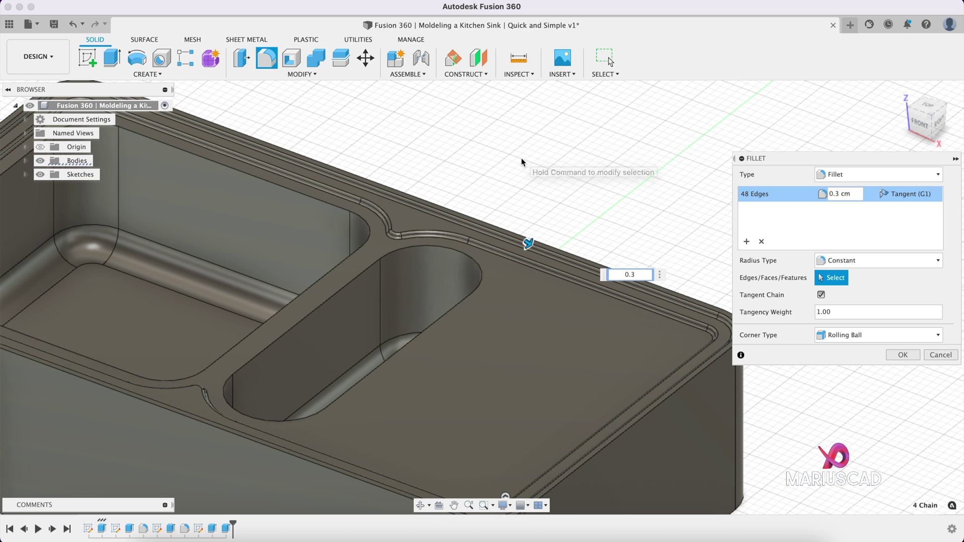
key(Return)
- Add a second fillet set of 0.75 cm on the top edges of the slot recess and the basin
click(747, 241)
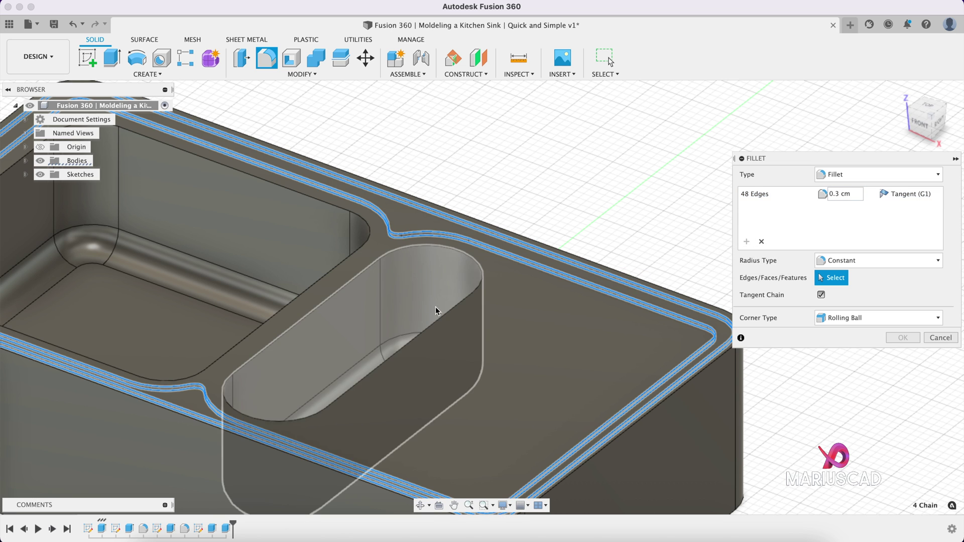
click(443, 314)
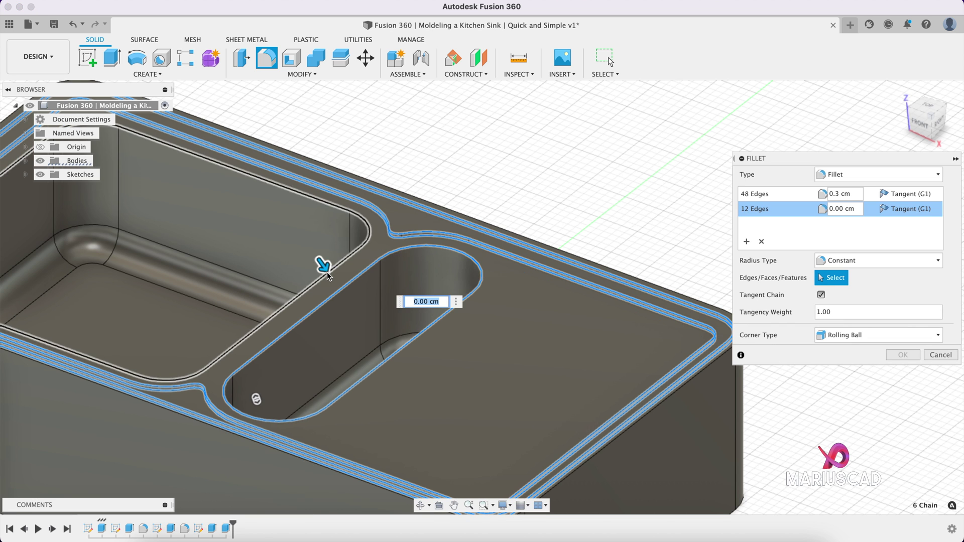
click(326, 274)
middle_drag(415, 142, 516, 172)
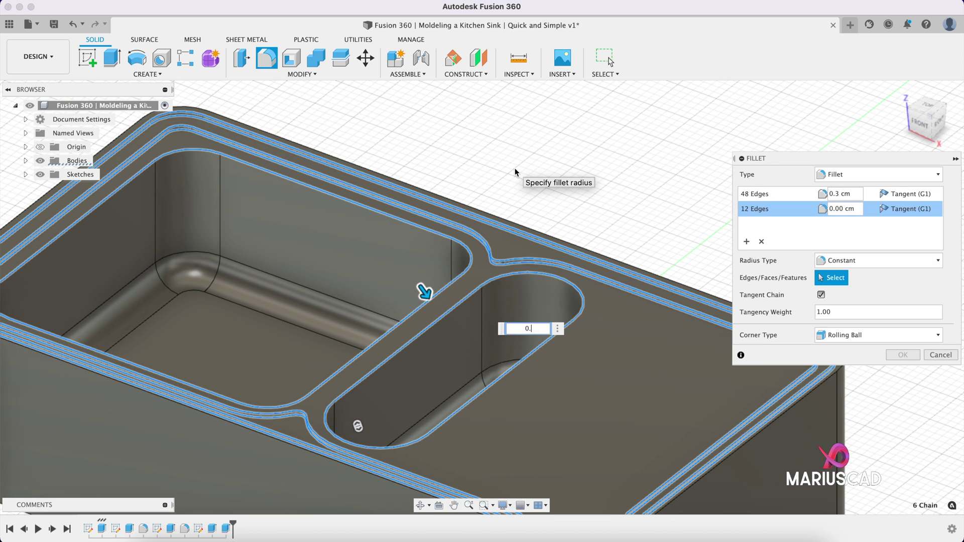
key(Return)
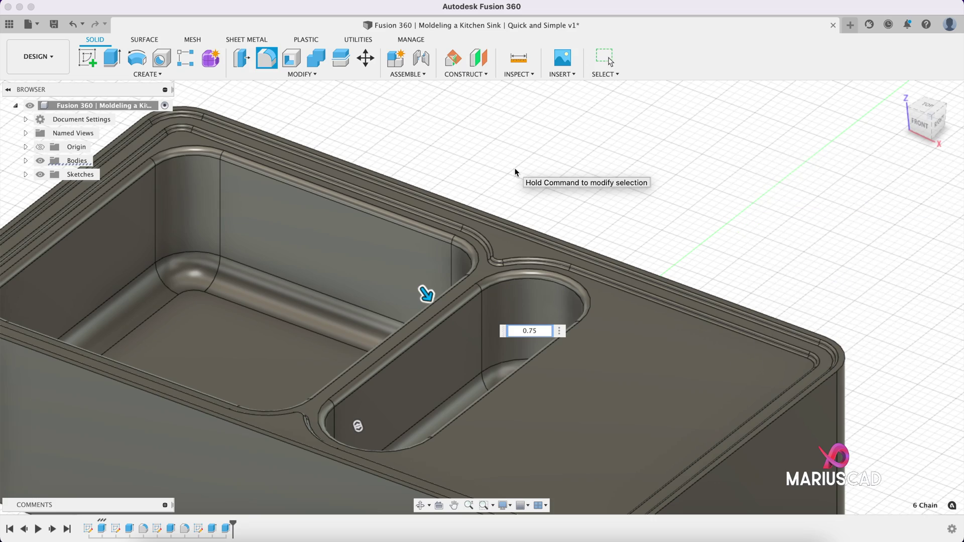
shift+middle_drag(498, 300, 643, 234)
scroll(662, 232, down, 3)
middle_drag(800, 211, 739, 304)
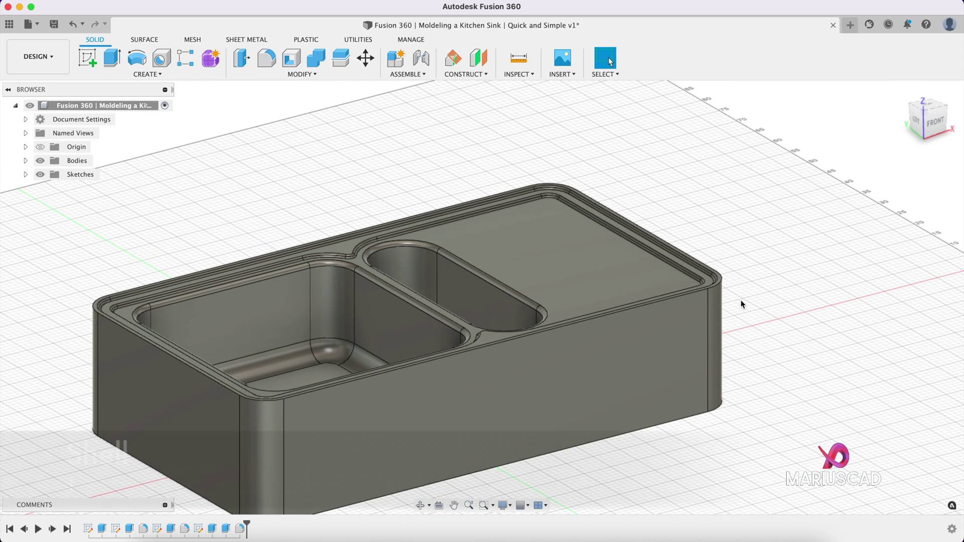
- Shell the sink body with a 1 cm inside thickness, removing the outer side faces and the bottom face
click(297, 64)
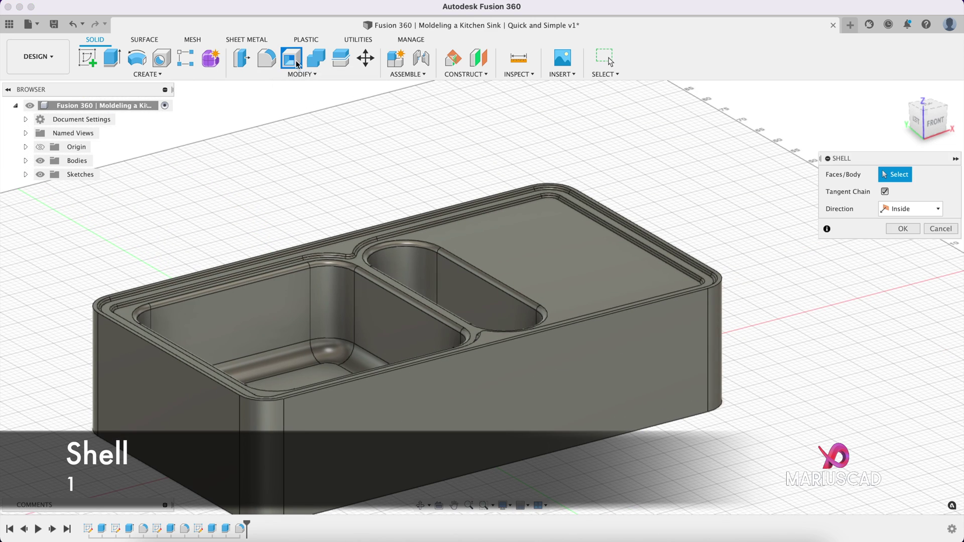
click(645, 381)
shift+middle_drag(644, 381, 893, 316)
click(411, 417)
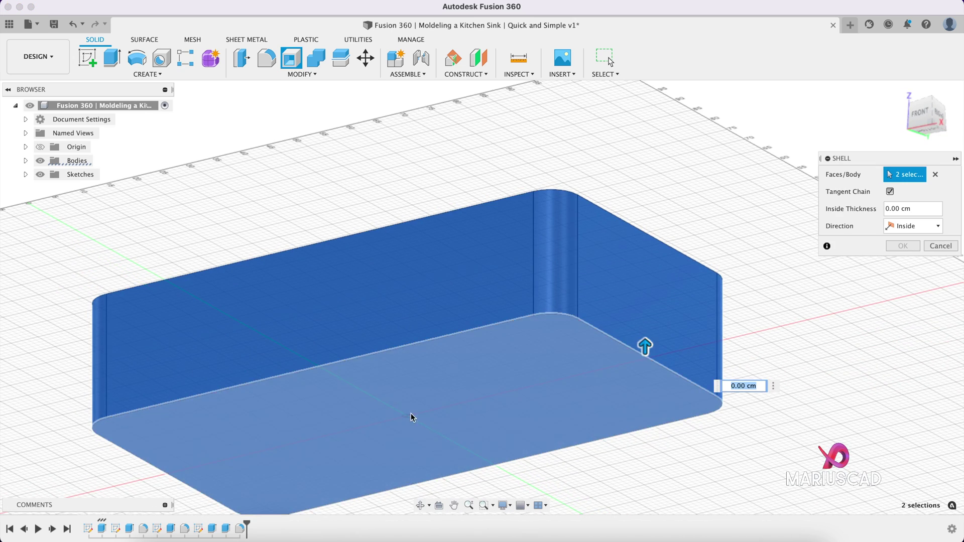
shift+middle_drag(650, 178, 703, 213)
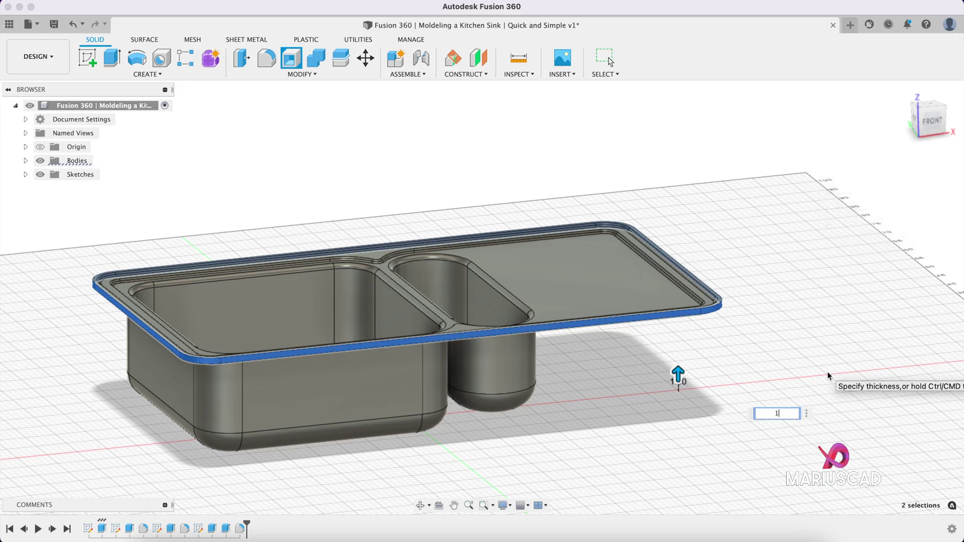
key(Return)
- Create a sketch on the recessed drainboard face and view it from the top
shift+middle_drag(736, 290, 705, 329)
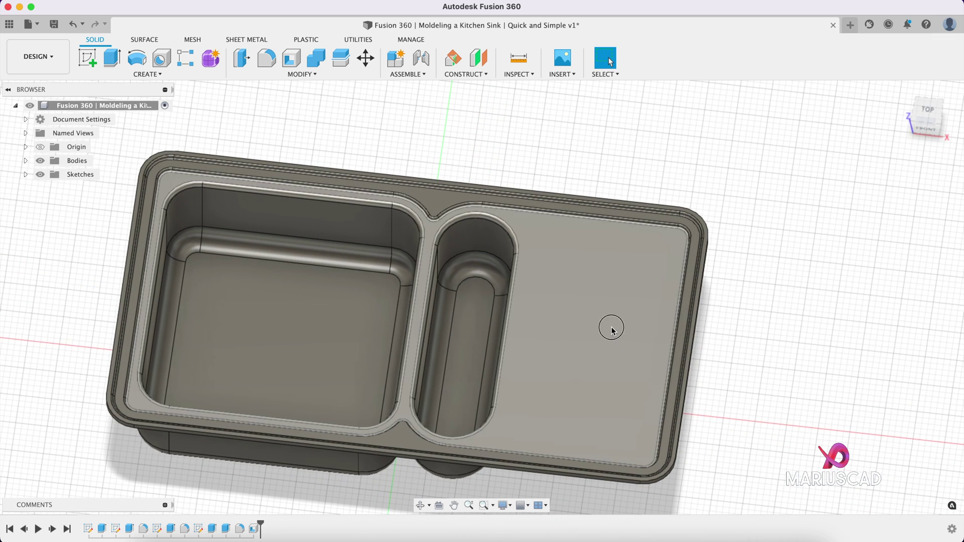
click(611, 328)
right_click(611, 330)
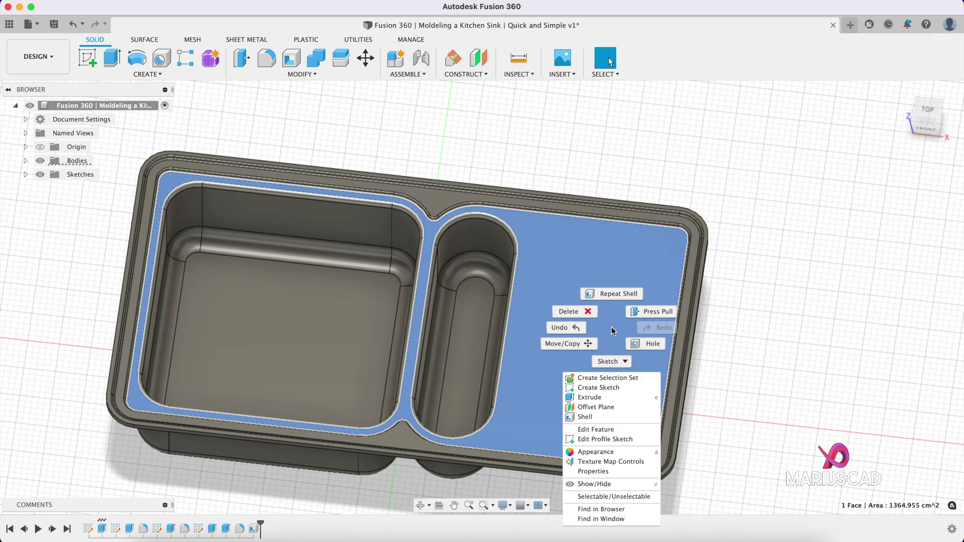
click(613, 390)
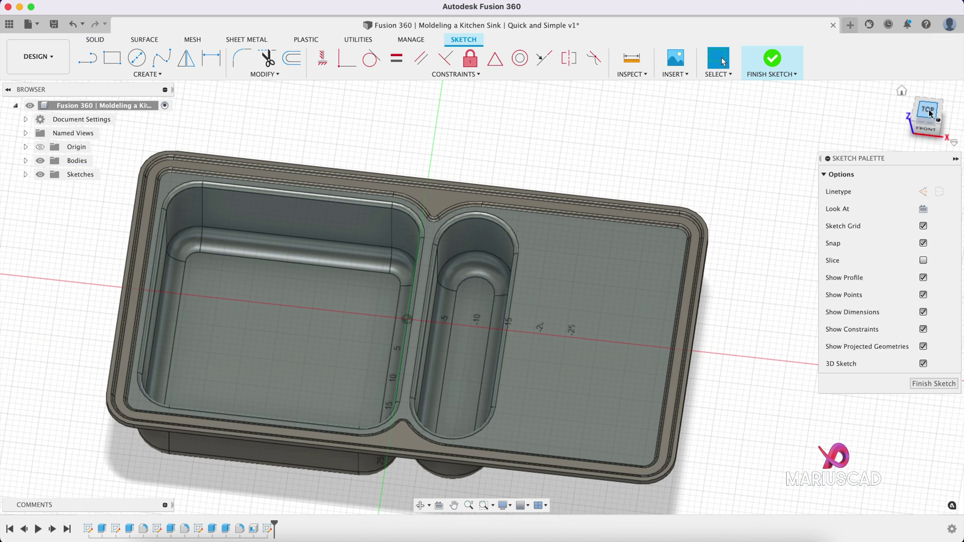
click(929, 111)
- Sketch a horizontal center point slot centred on the drainboard's horizontal axis, 11 cm from centre to end point and 2 cm wide
click(150, 74)
mouse_move(168, 159)
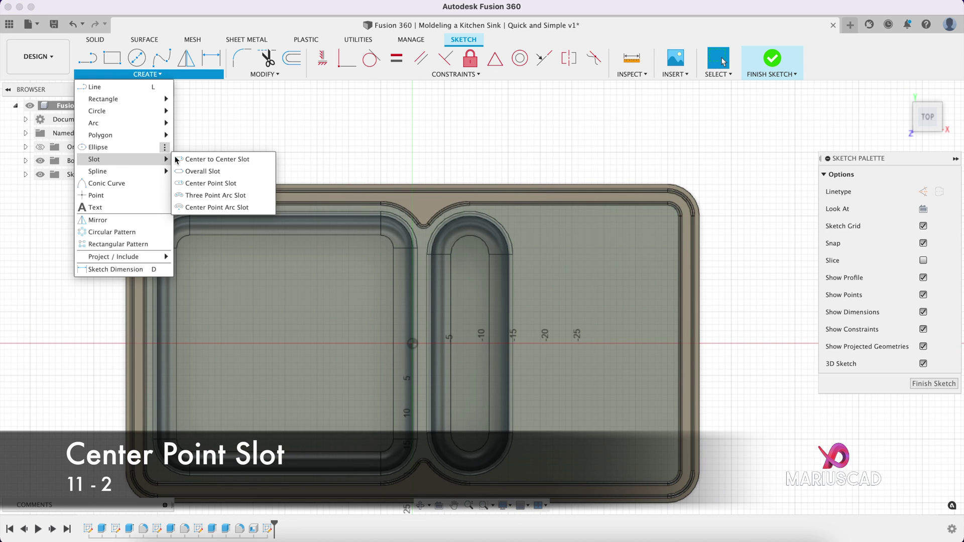
click(249, 182)
scroll(471, 305, up, 3)
middle_drag(648, 348, 431, 259)
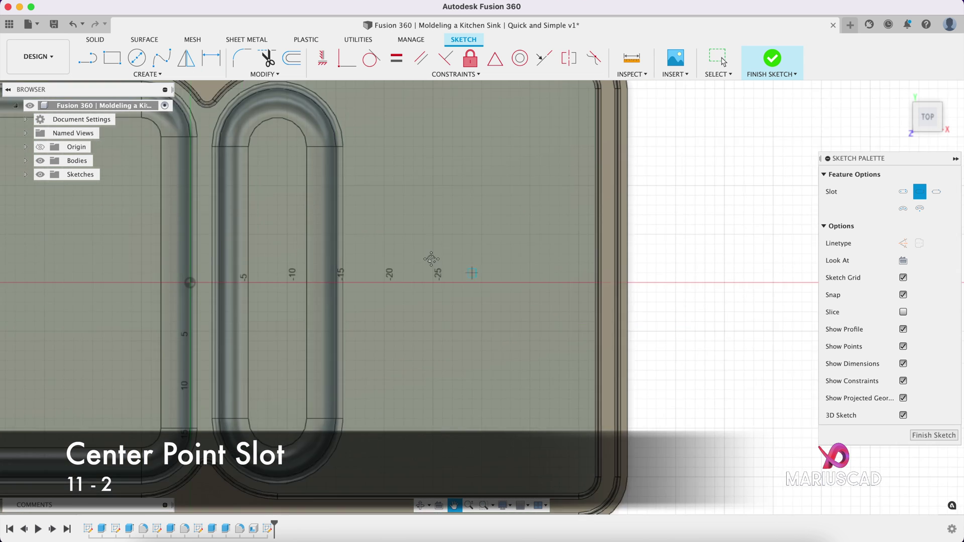
scroll(440, 270, up, 2)
click(427, 264)
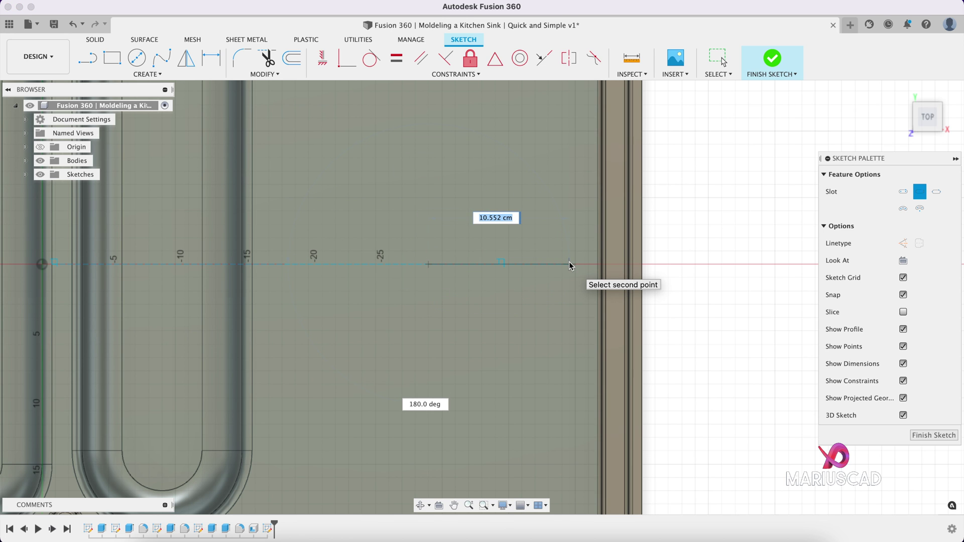
text(11)
key(Return)
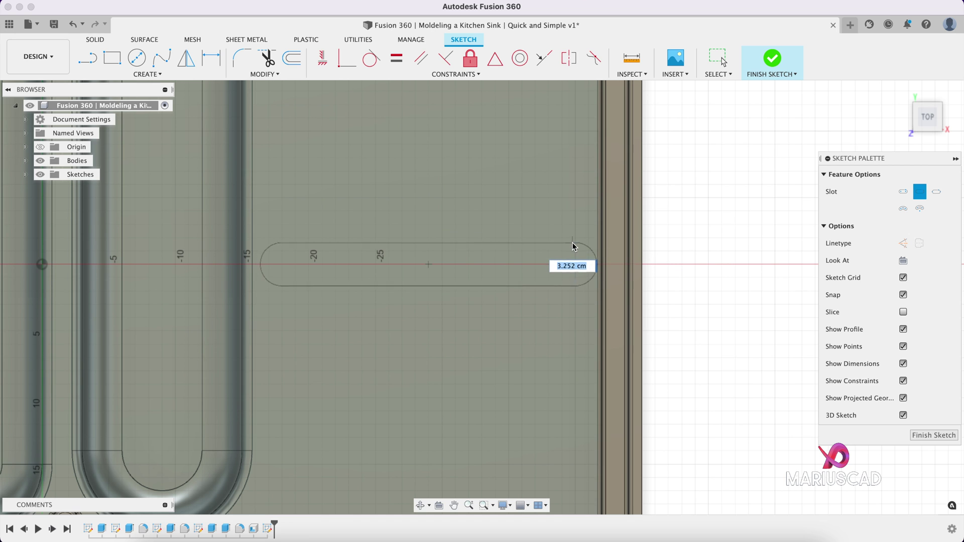
click(575, 251)
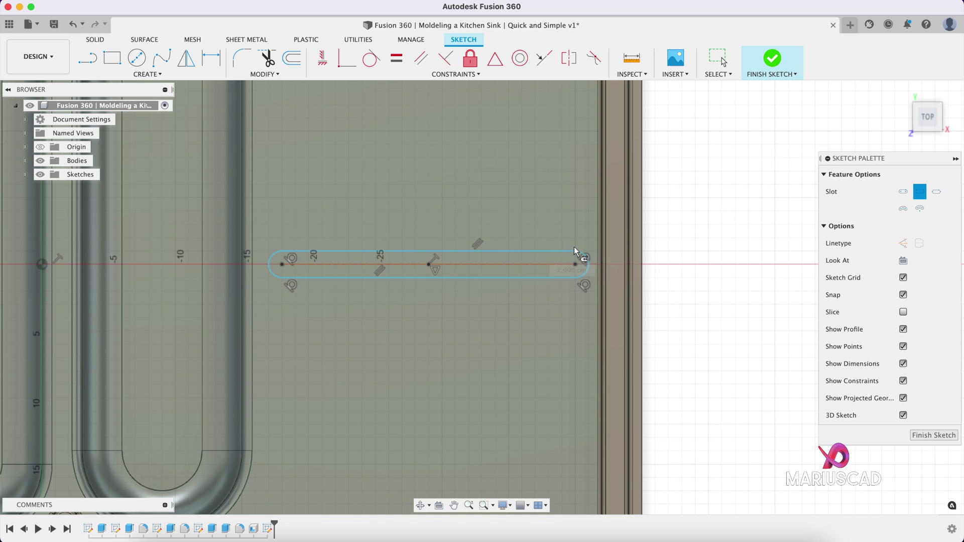
- Create a rectangular pattern of the slot towards the front of the drainboard with 5 instances over a 17 cm extent
click(147, 73)
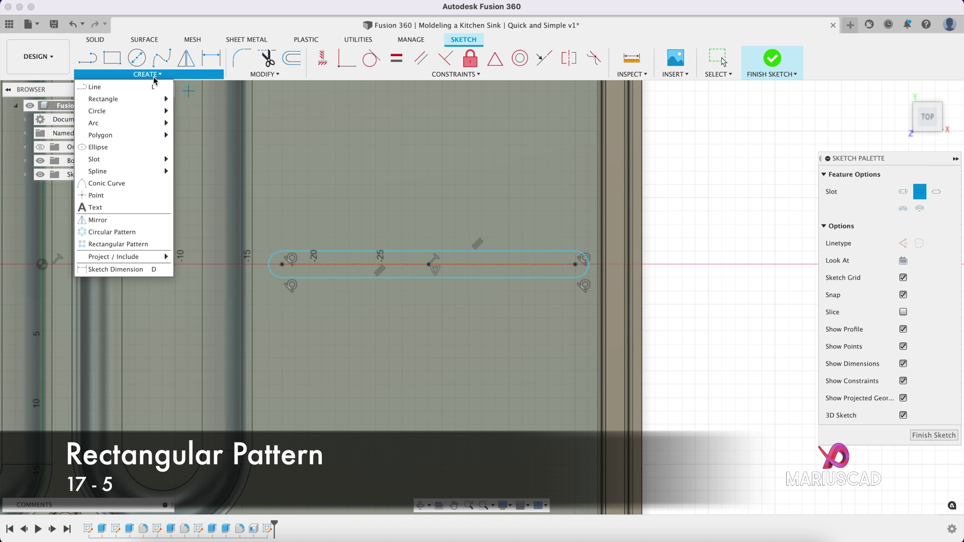
click(130, 248)
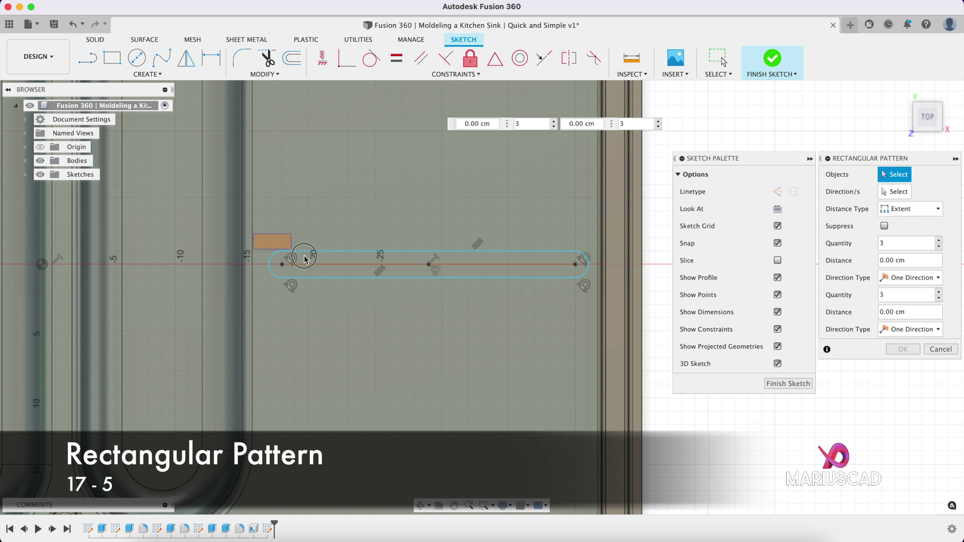
drag(570, 299, 609, 296)
drag(429, 271, 436, 413)
middle_drag(441, 356, 410, 207)
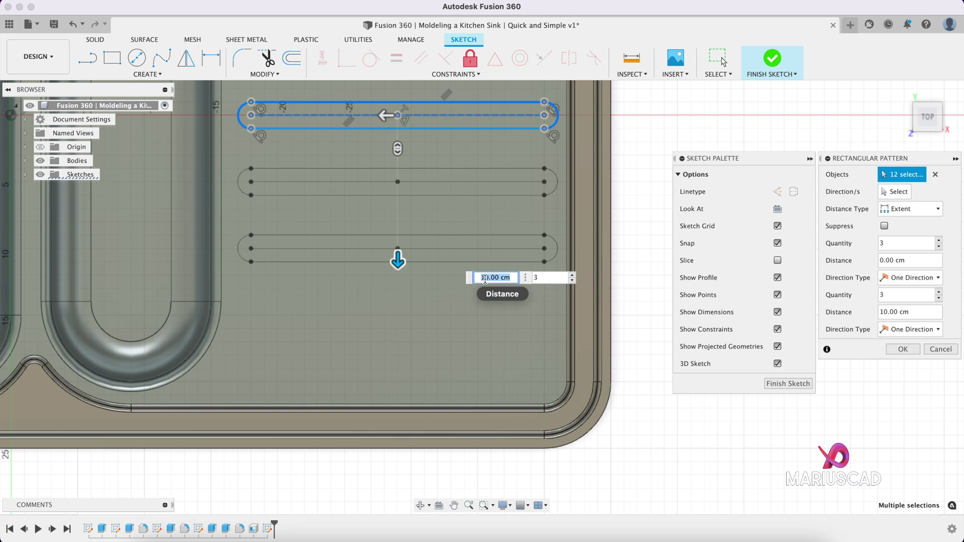
text(17)
key(Tab)
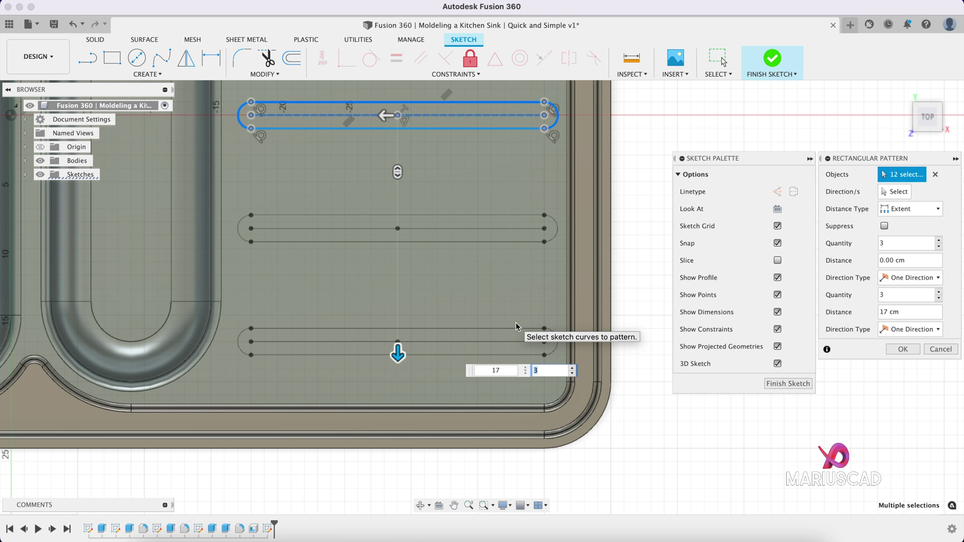
text(5)
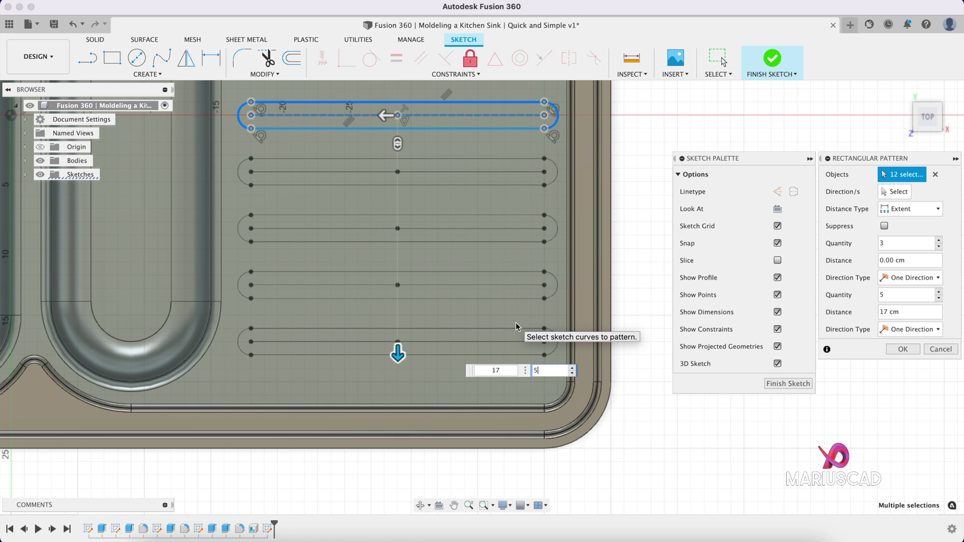
click(903, 349)
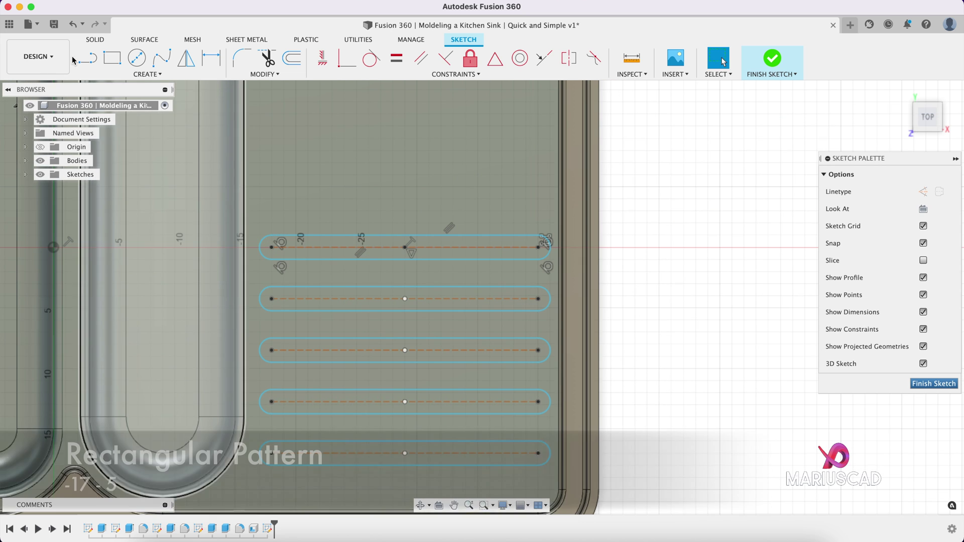
- Pattern the original slot the opposite way with 5 instances over a -17 cm extent, and finish the sketch
click(145, 75)
click(151, 244)
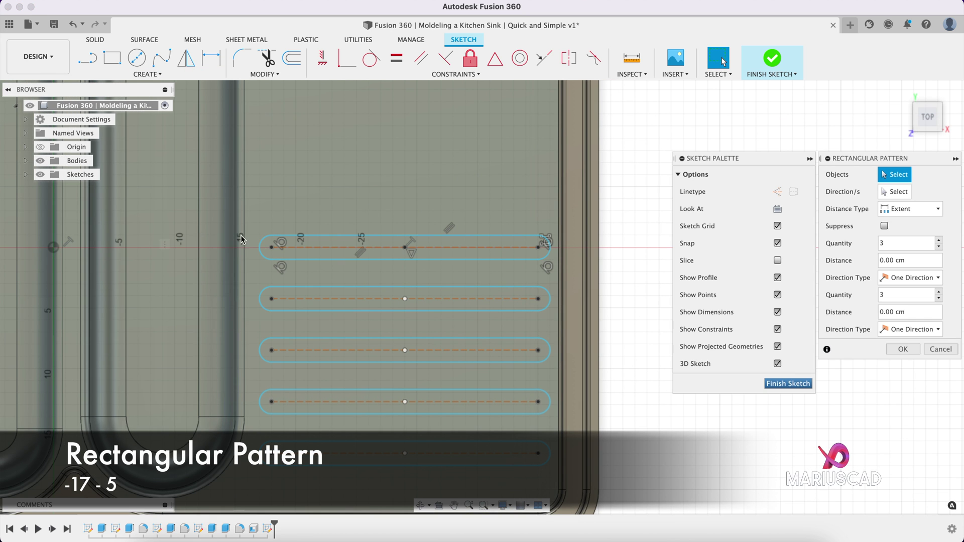
drag(253, 219, 559, 267)
drag(406, 258, 405, 151)
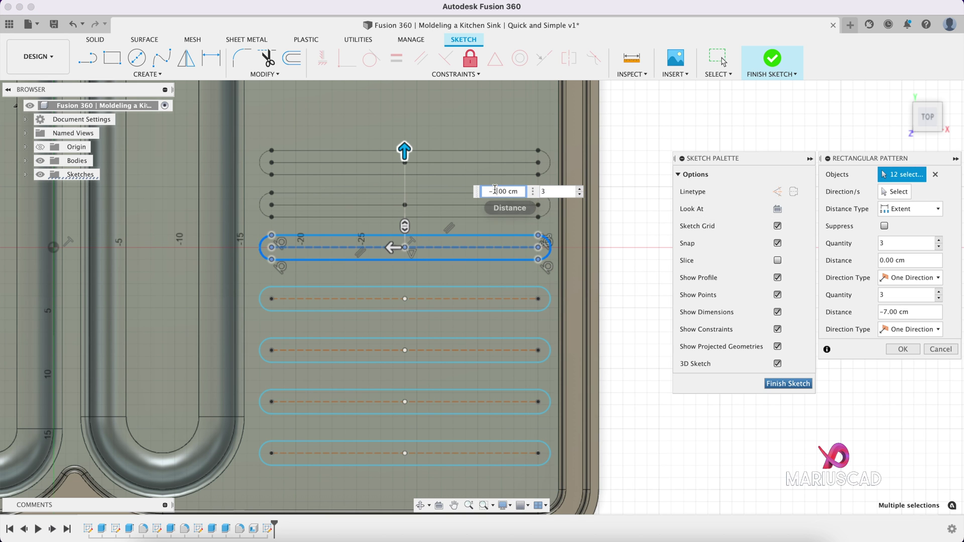
key(Tab)
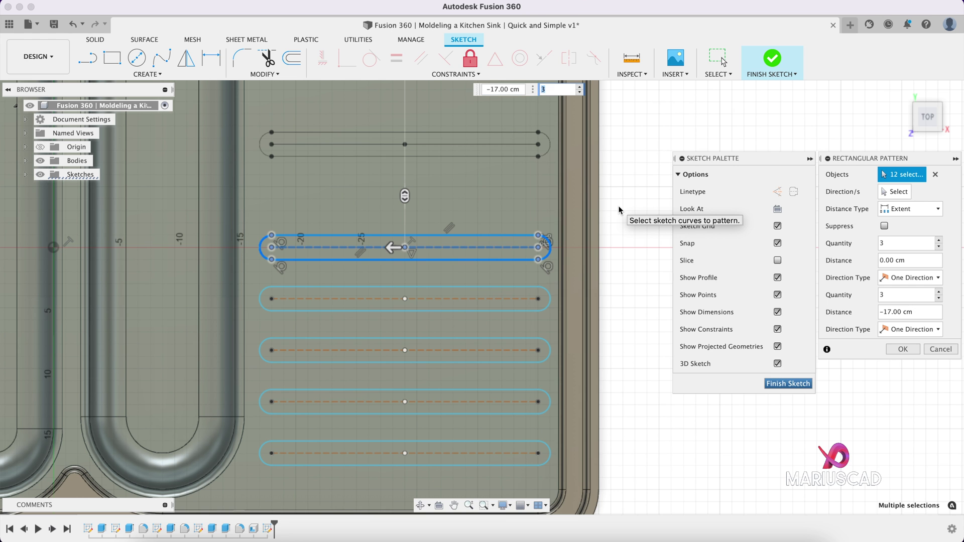
key(Return)
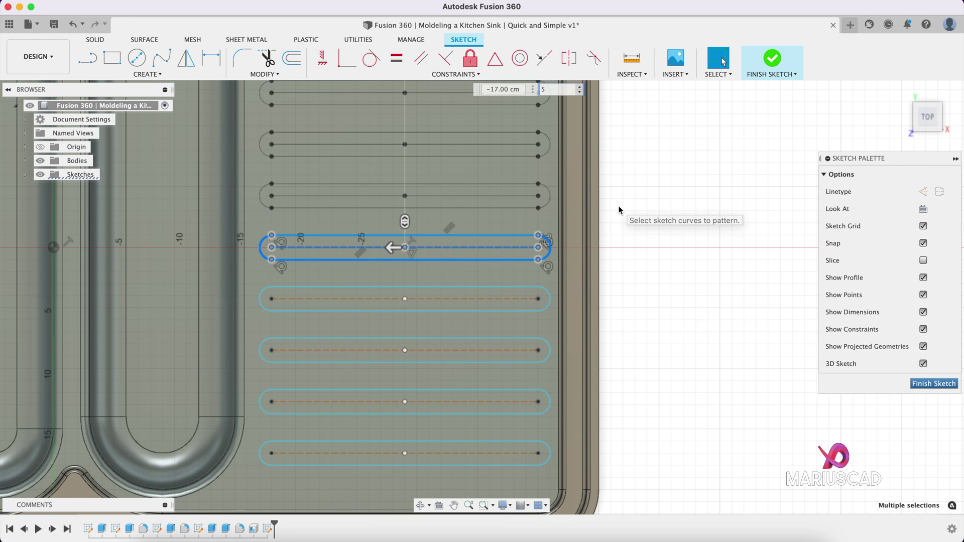
scroll(619, 206, down, 3)
click(771, 59)
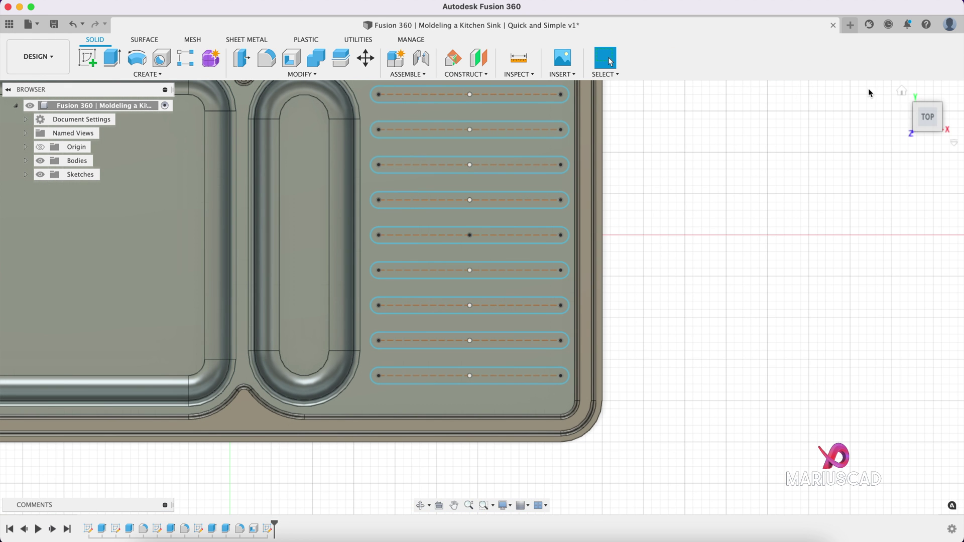
- Extrude all nine slot profiles on the drainboard upward by 0.5 cm to form raised ribs
click(901, 91)
scroll(741, 215, up, 5)
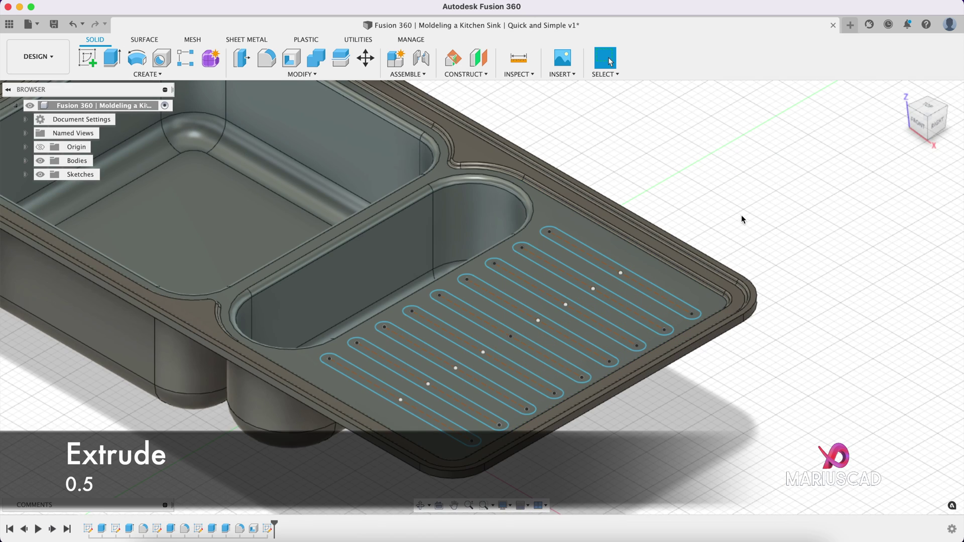
key(e)
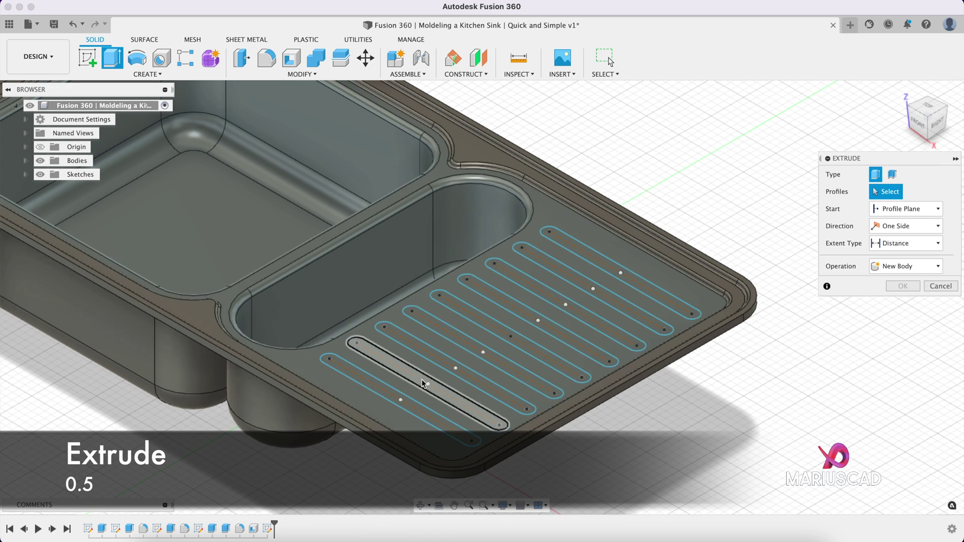
click(378, 387)
click(394, 370)
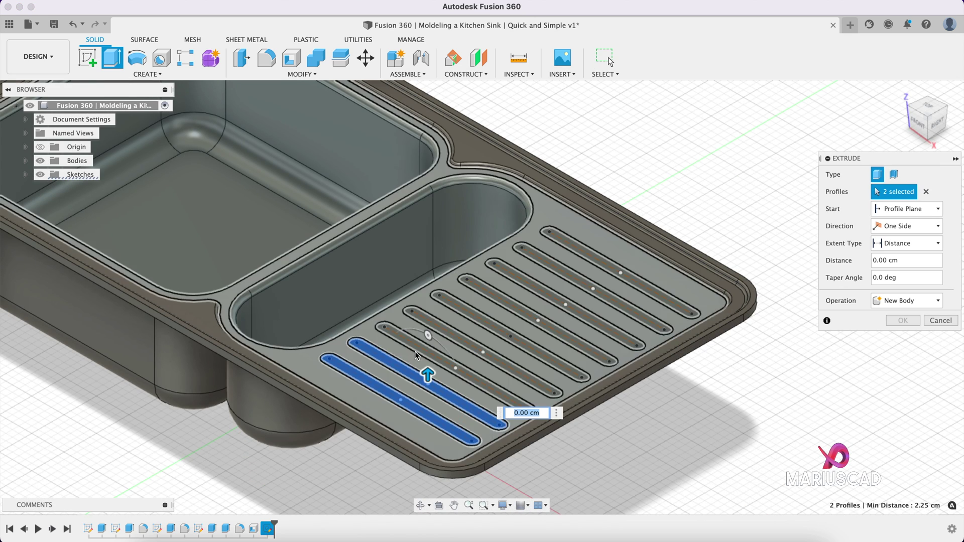
click(421, 349)
click(449, 333)
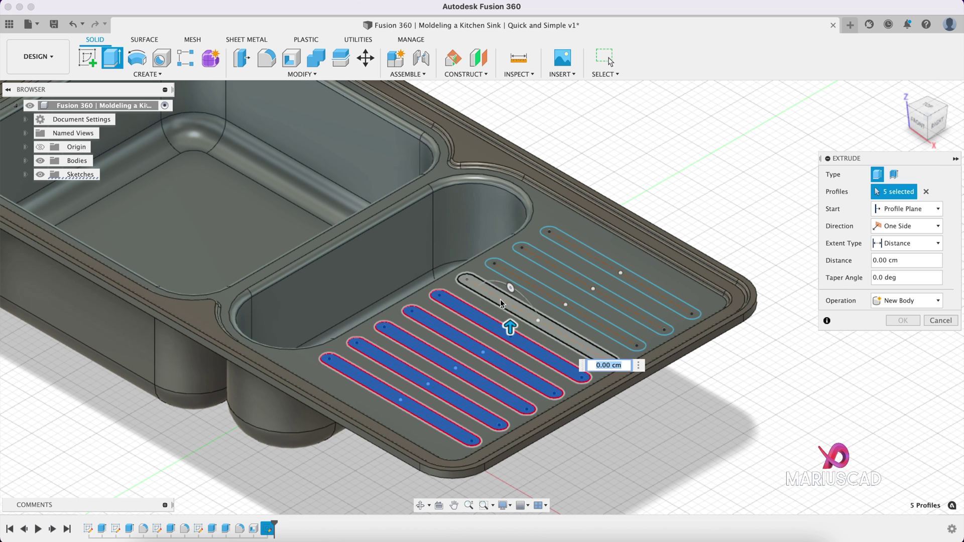
click(558, 275)
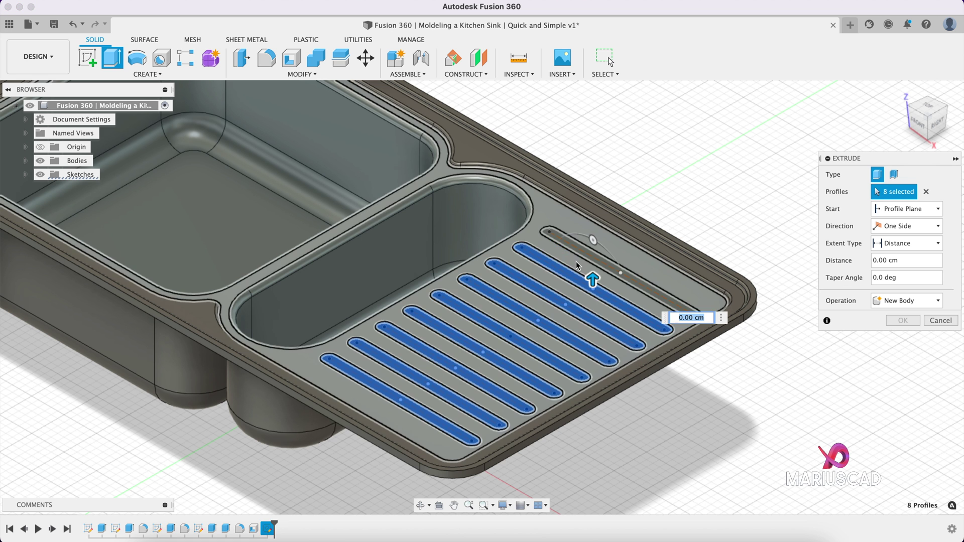
click(585, 256)
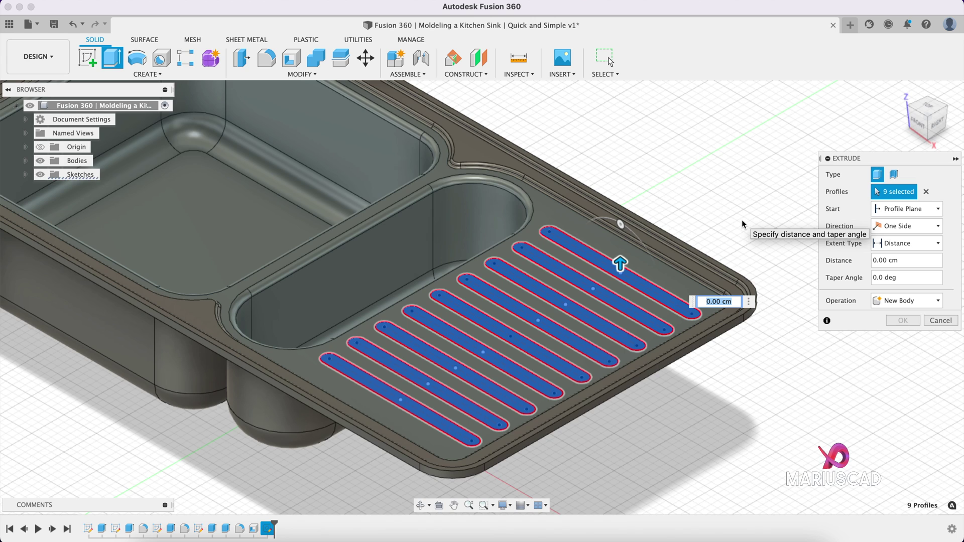
scroll(742, 219, up, 5)
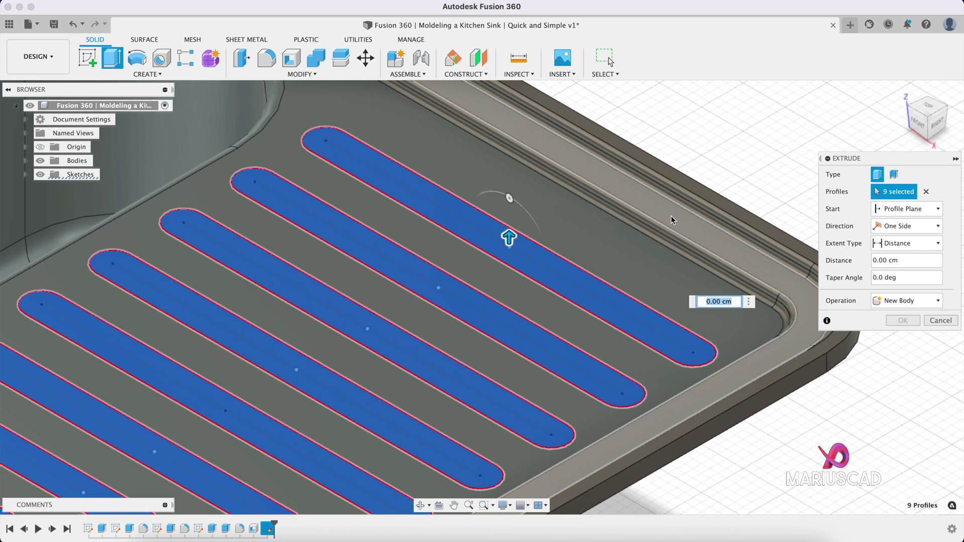
scroll(671, 215, down, 6)
text(0.)
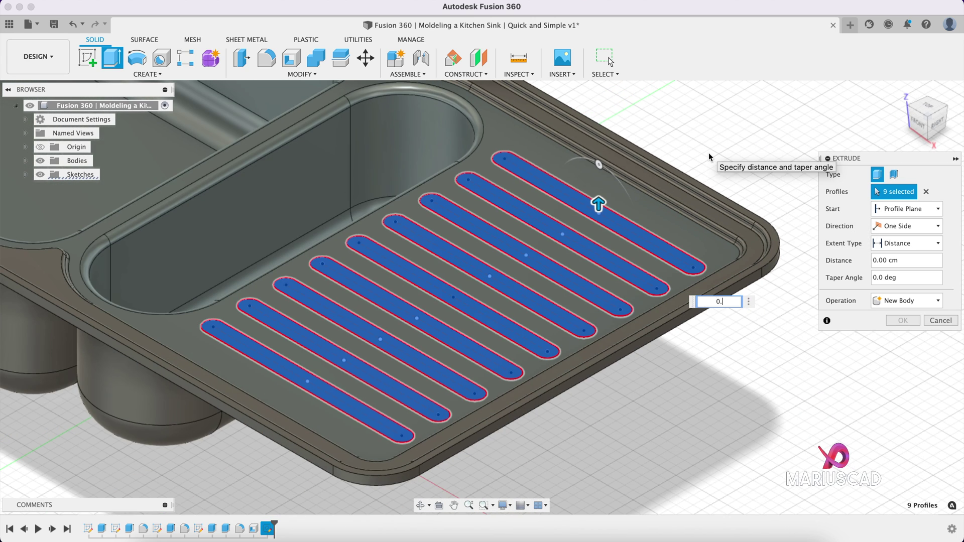
text(5)
key(Return)
key(Return)
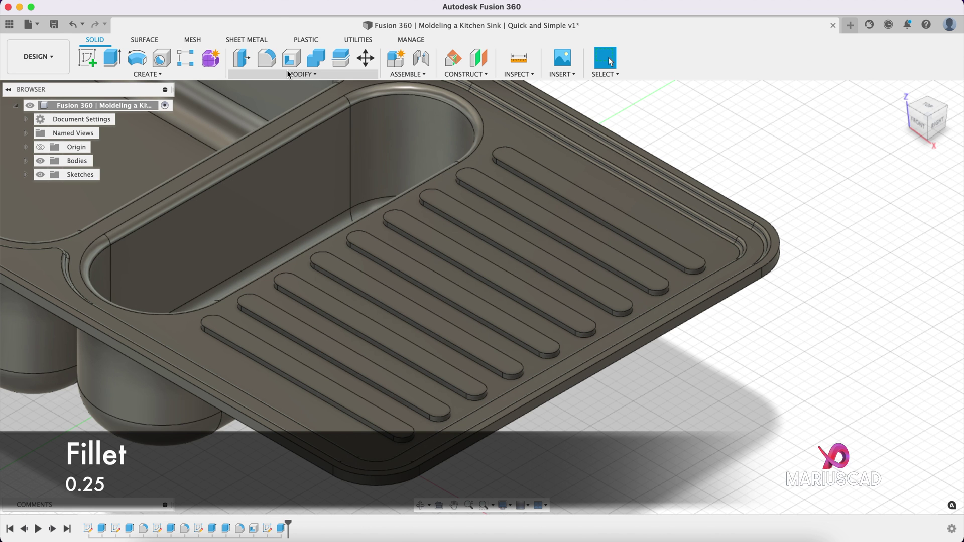
- Fillet the upper and lower edge chains of all nine drainboard ribs with a 0.25 cm radius
click(266, 59)
scroll(529, 176, up, 4)
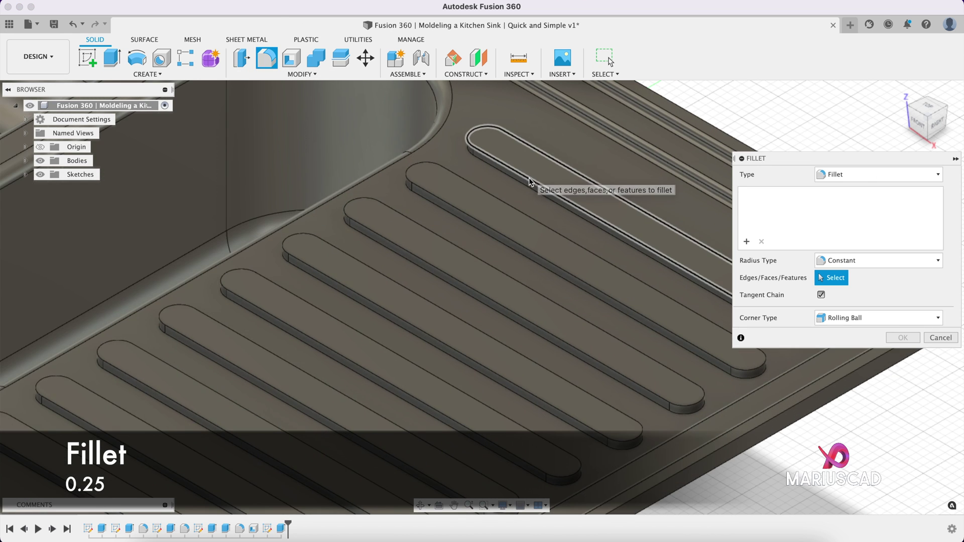
click(531, 191)
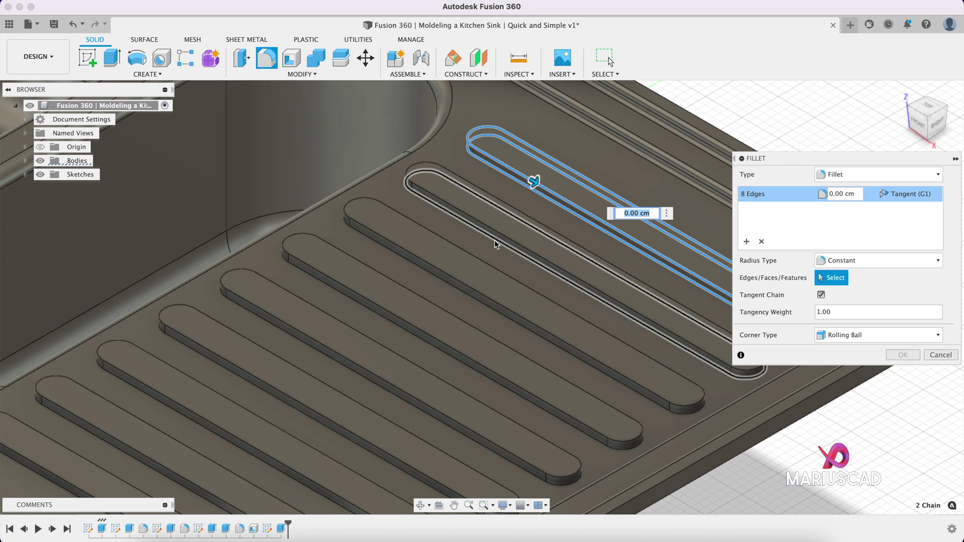
click(495, 243)
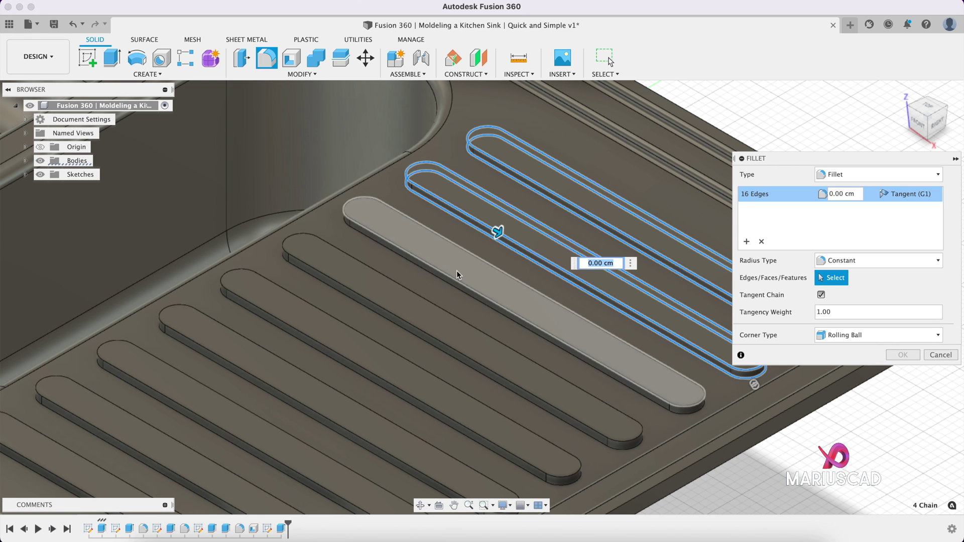
click(453, 283)
click(405, 327)
middle_drag(405, 328, 376, 204)
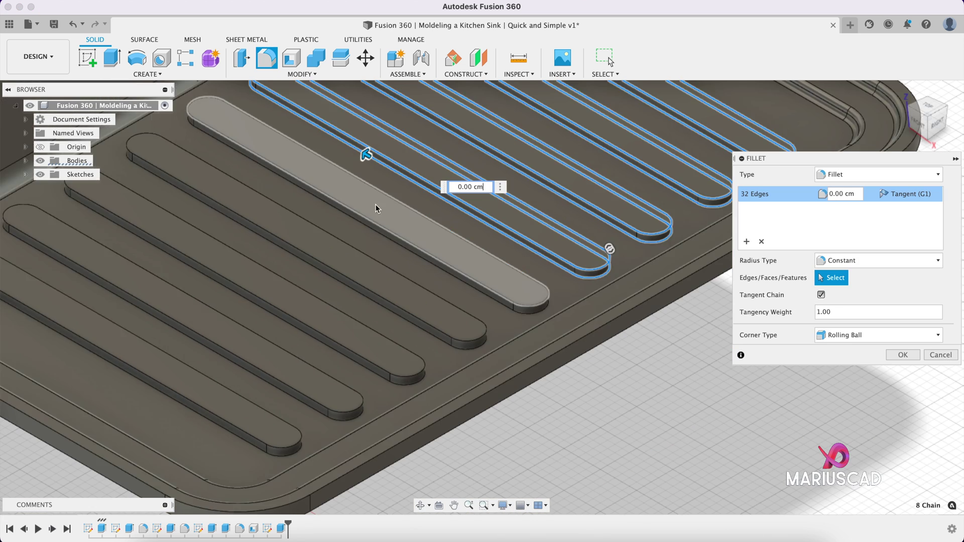
click(369, 220)
click(333, 274)
click(301, 314)
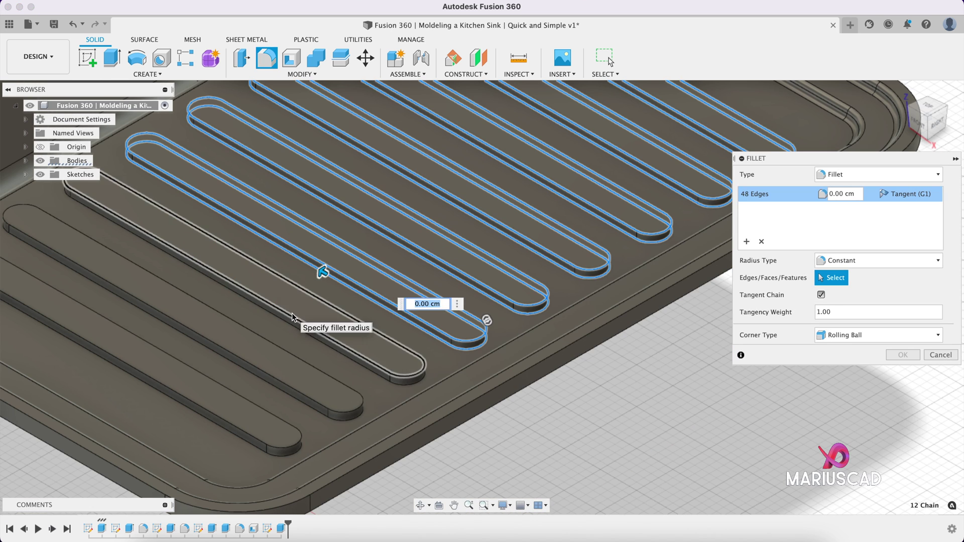
click(258, 352)
click(218, 414)
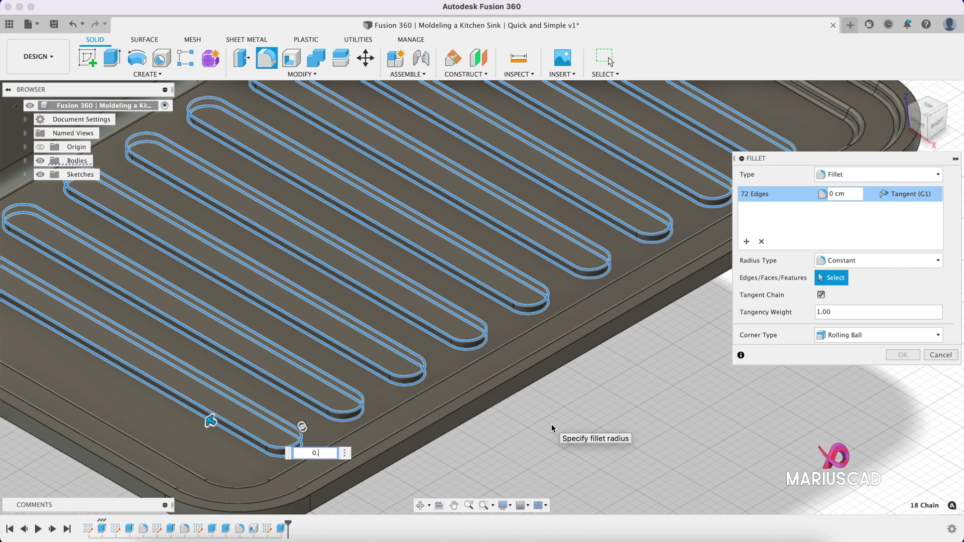
text(0.25)
key(Return)
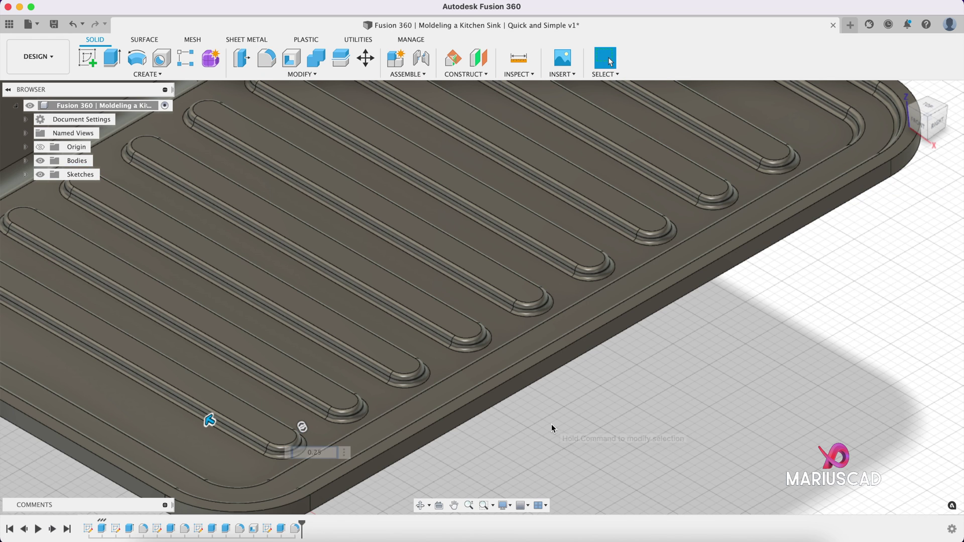
- Examine the cross-section of the sink with a Section Analysis on the YZ plane, moving the cut to 30 cm through the drainboard ribs
scroll(607, 331, down, 5)
shift+middle_drag(527, 281, 520, 182)
click(514, 75)
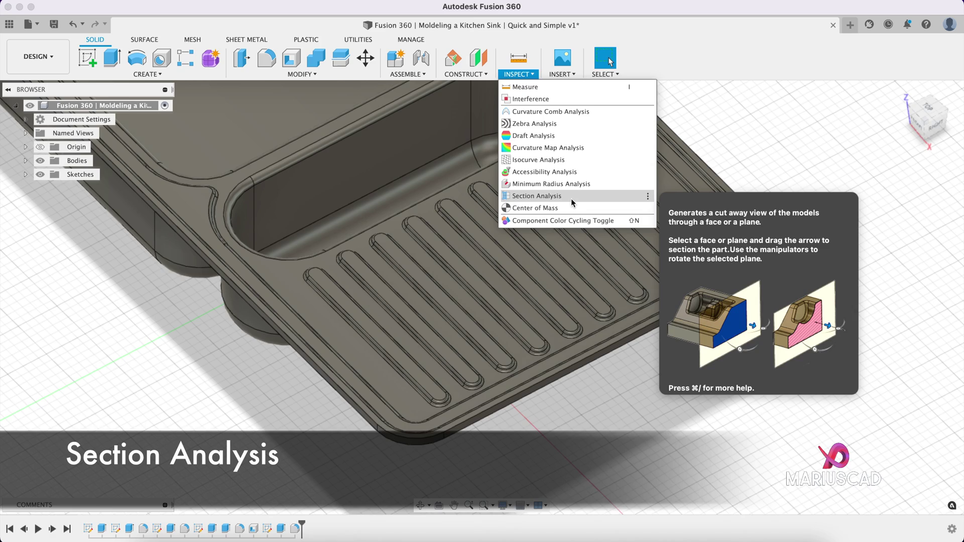
click(570, 198)
scroll(517, 195, down, 3)
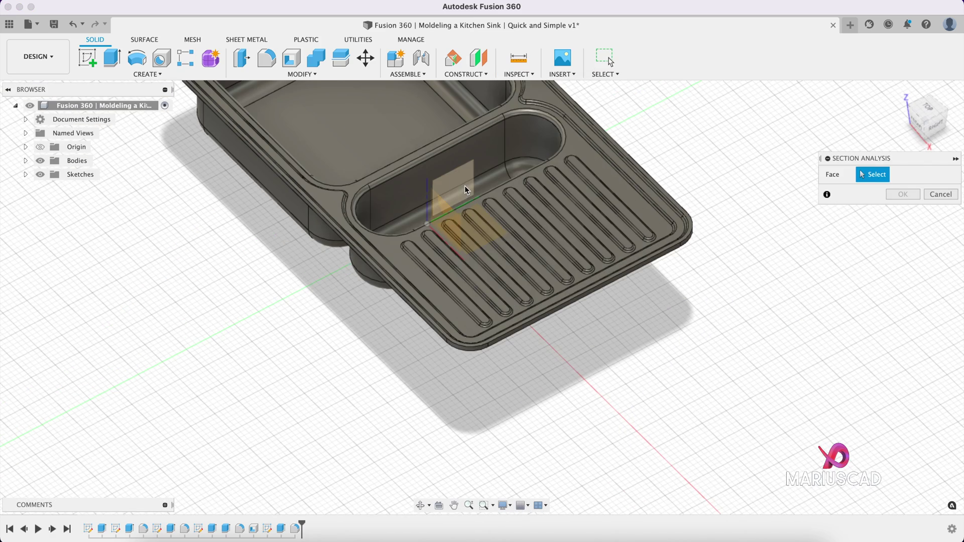
click(465, 186)
mouse_move(490, 225)
shift+middle_down()
mouse_move(521, 205)
mouse_move(516, 301)
shift+middle_up()
drag(463, 346, 609, 382)
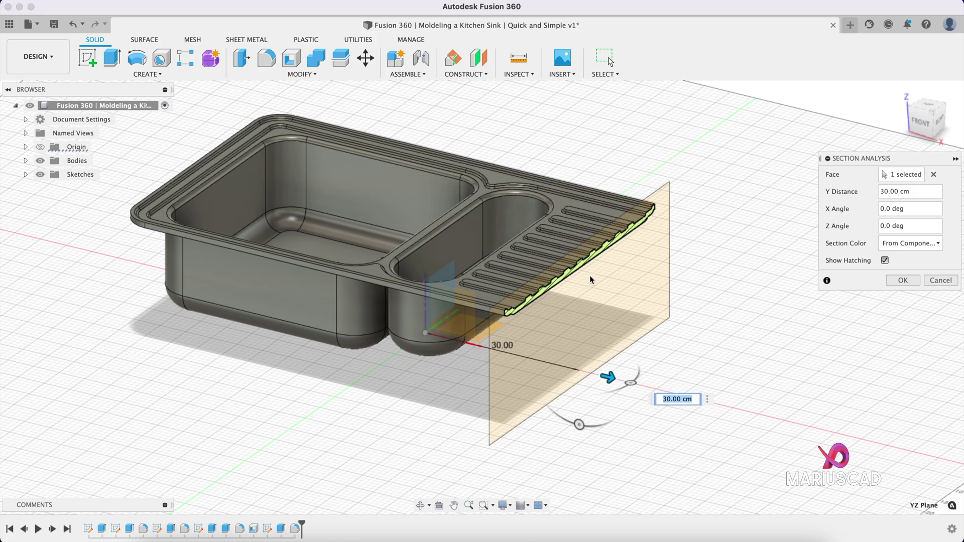
scroll(590, 271, up, 3)
shift+middle_drag(637, 296, 571, 291)
key(Escape)
- Create a simple hole 5 cm in diameter and 14 cm deep in the large basin's floor, near the front corner beside the small basin
scroll(667, 279, down, 3)
shift+middle_drag(667, 279, 907, 306)
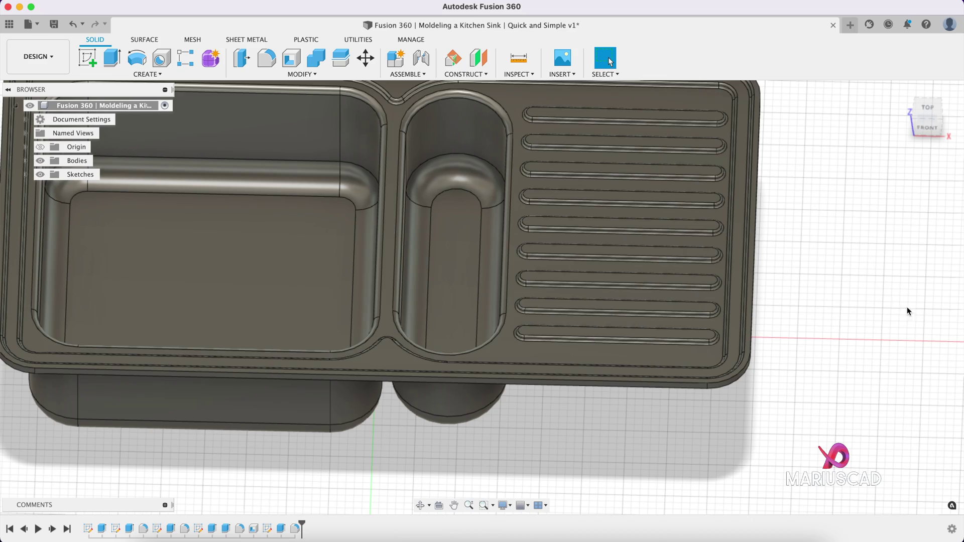
shift+middle_drag(482, 322, 501, 332)
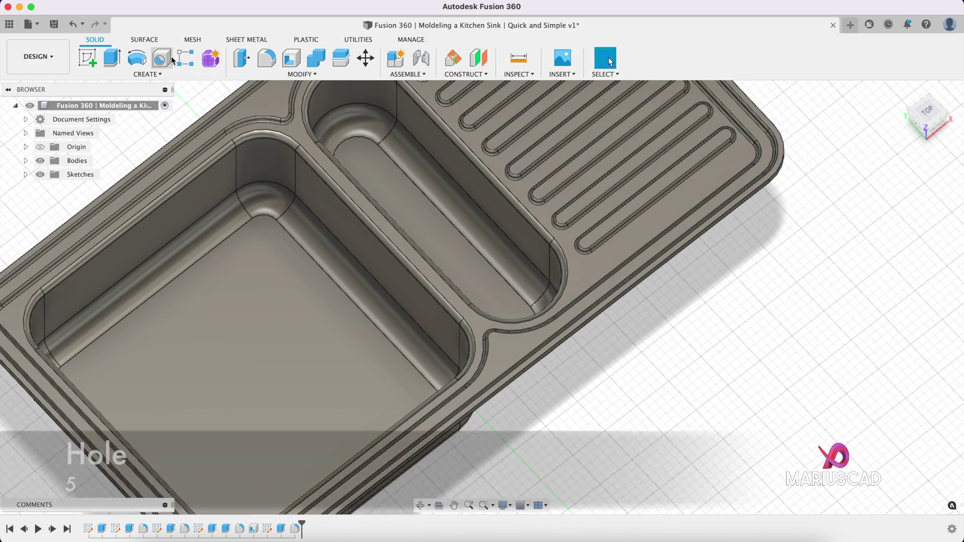
key(h)
scroll(342, 429, up, 5)
shift+middle_drag(343, 430, 318, 313)
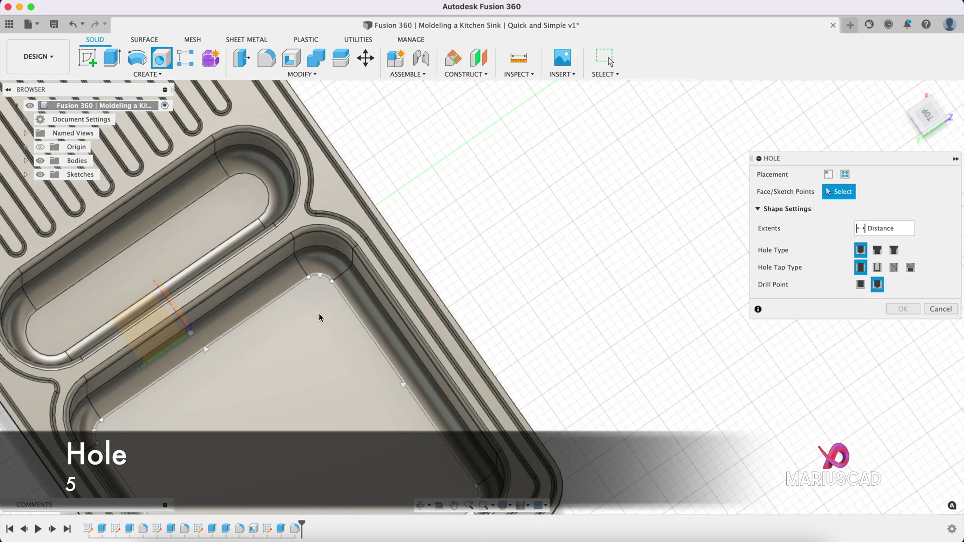
click(316, 311)
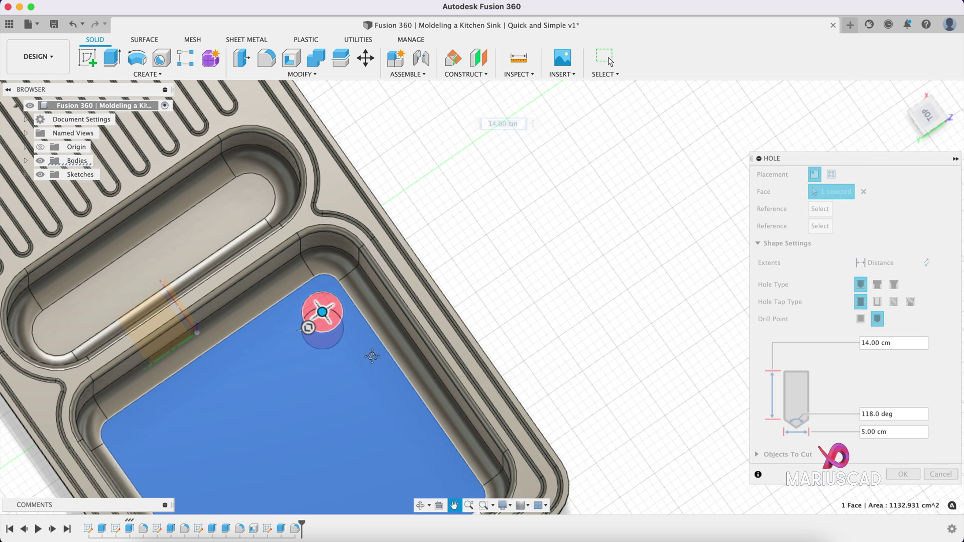
middle_drag(322, 357, 391, 353)
scroll(399, 340, down, 2)
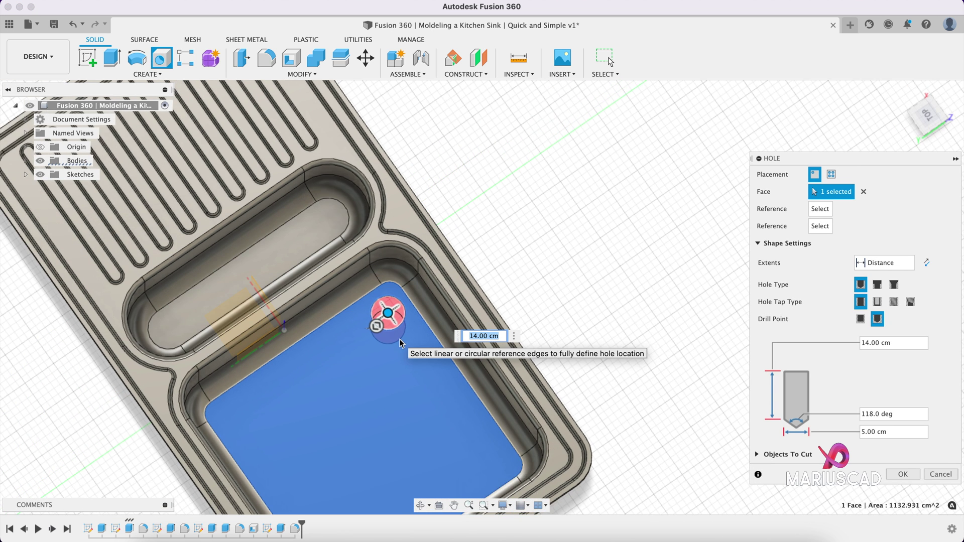
scroll(399, 340, up, 3)
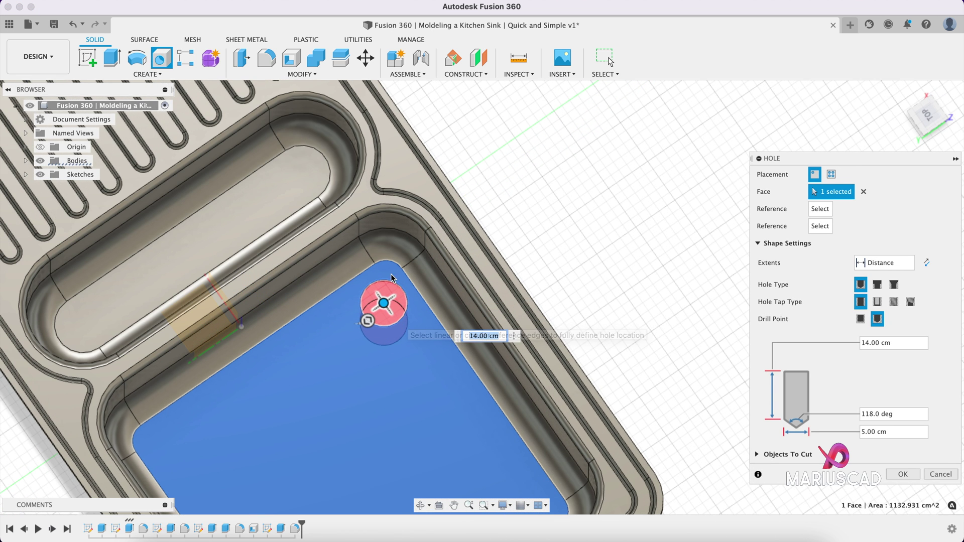
scroll(401, 347, down, 2)
scroll(396, 326, up, 4)
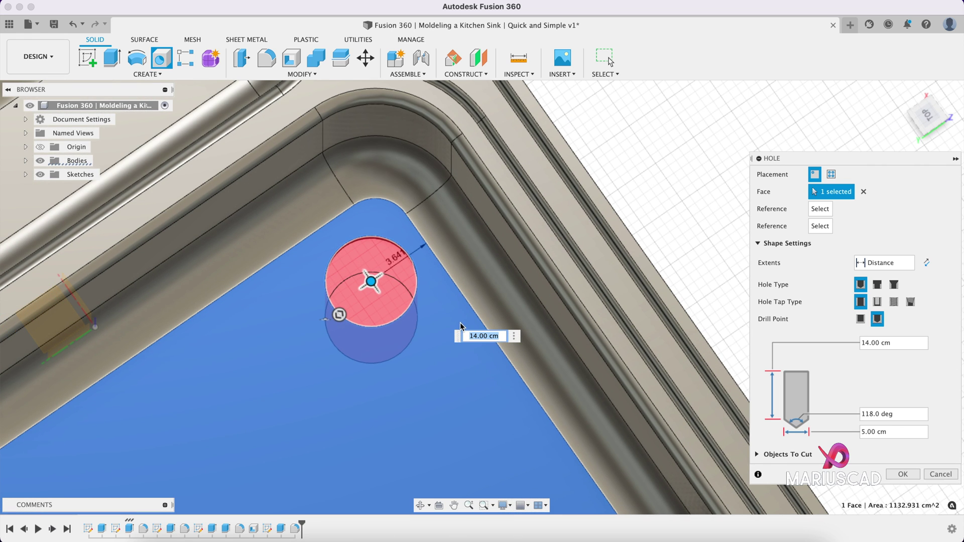
scroll(386, 289, down, 2)
scroll(389, 292, up, 3)
drag(387, 289, 390, 282)
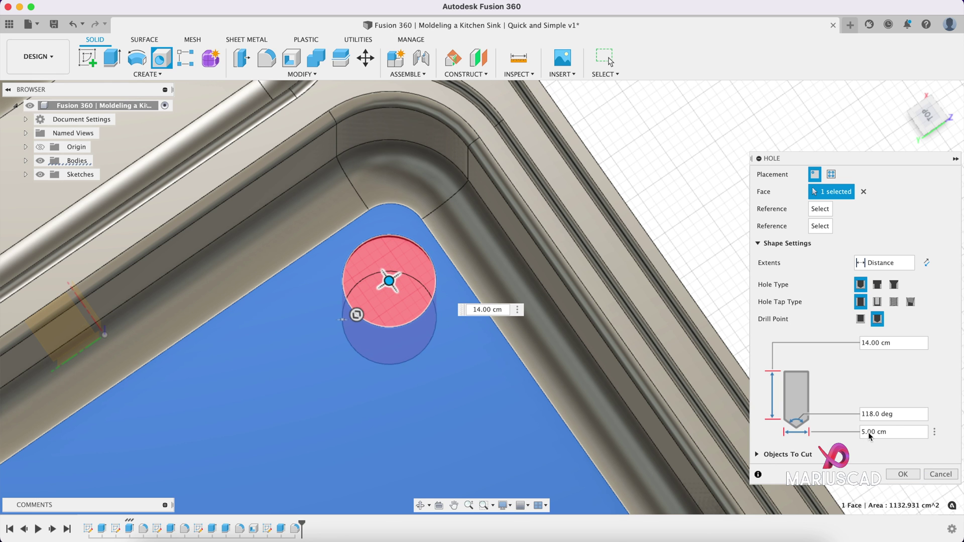
click(903, 473)
- Create a matching 5 cm diameter, 14 cm deep simple hole at the front end of the small basin's floor
middle_drag(318, 248, 473, 322)
scroll(444, 310, down, 2)
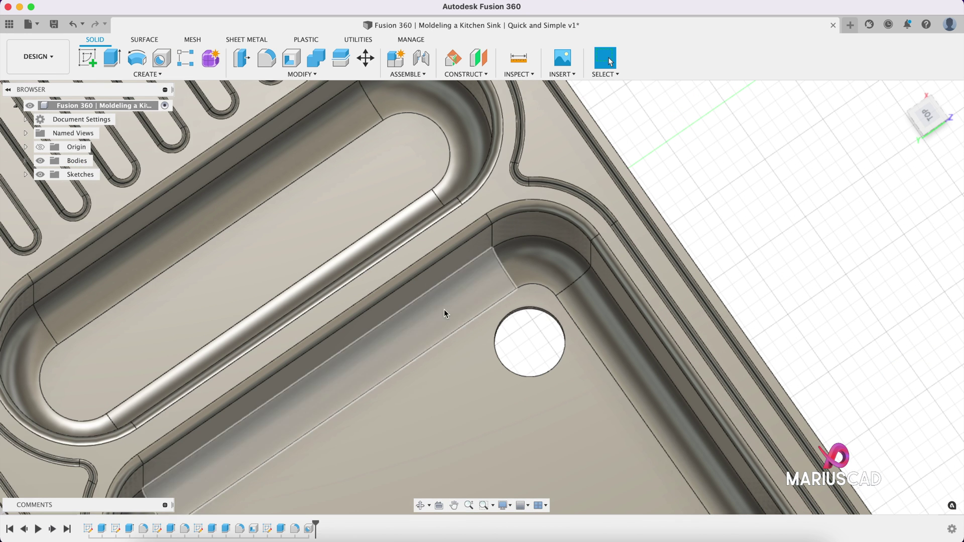
click(161, 60)
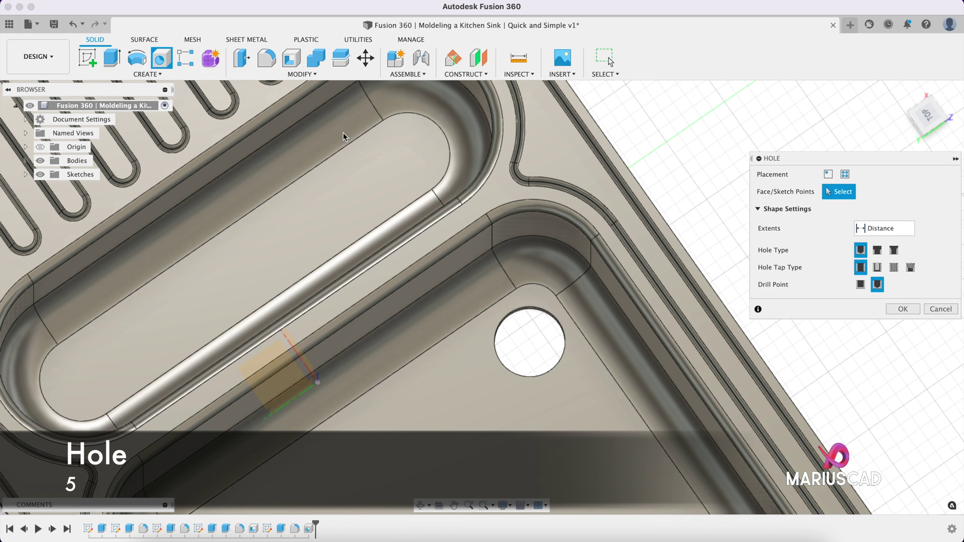
click(407, 158)
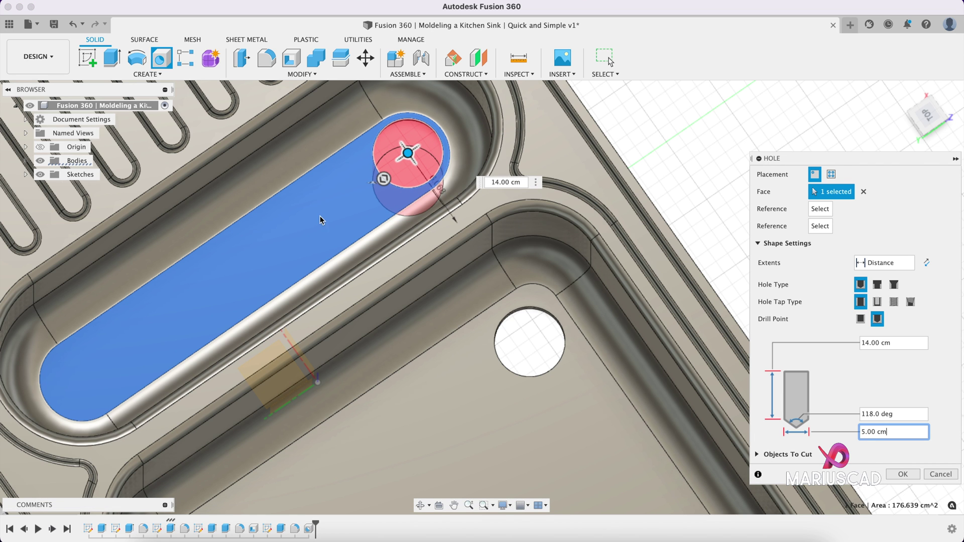
click(904, 474)
- Create a 3 cm diameter, 14 cm deep tap hole in the rear ledge, centred in the notch between the two basins
middle_drag(280, 400, 520, 327)
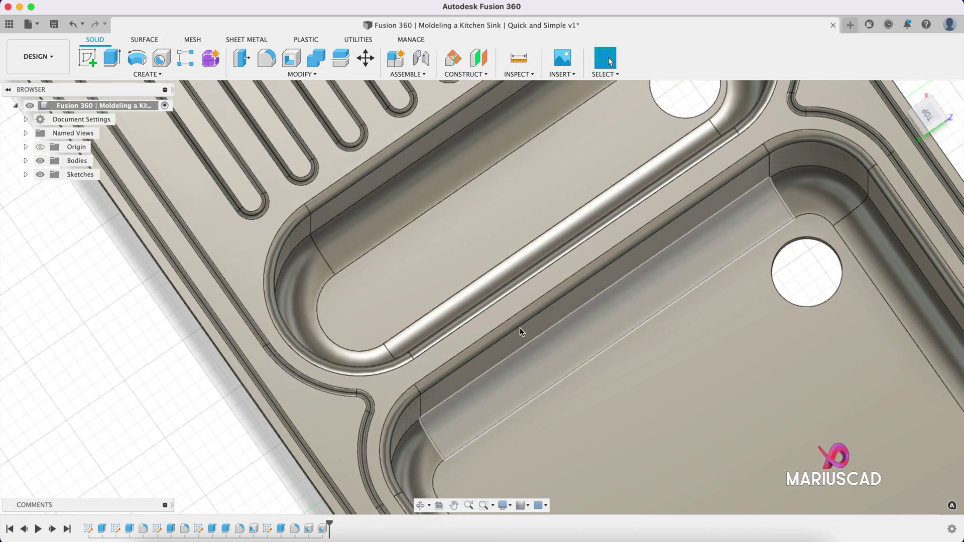
middle_drag(466, 348, 425, 328)
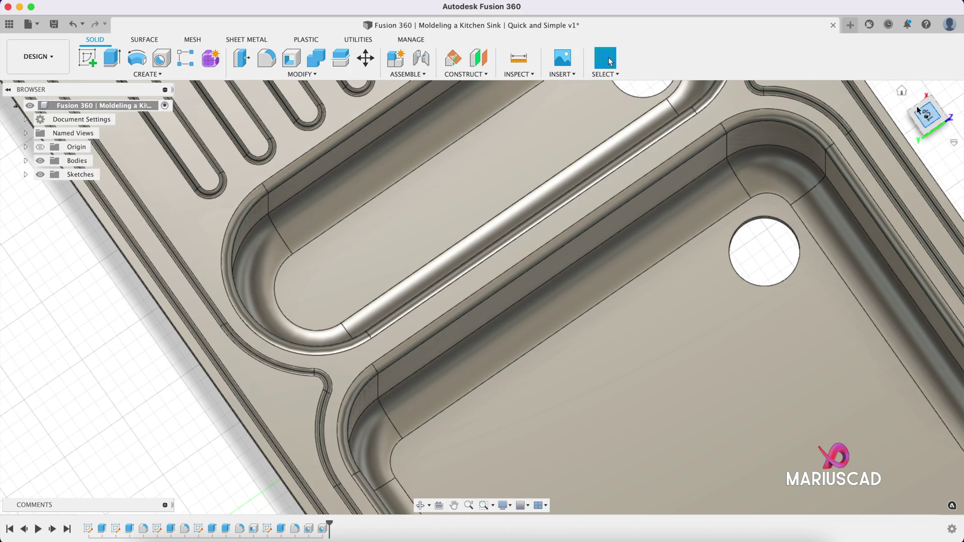
click(904, 94)
scroll(532, 222, up, 10)
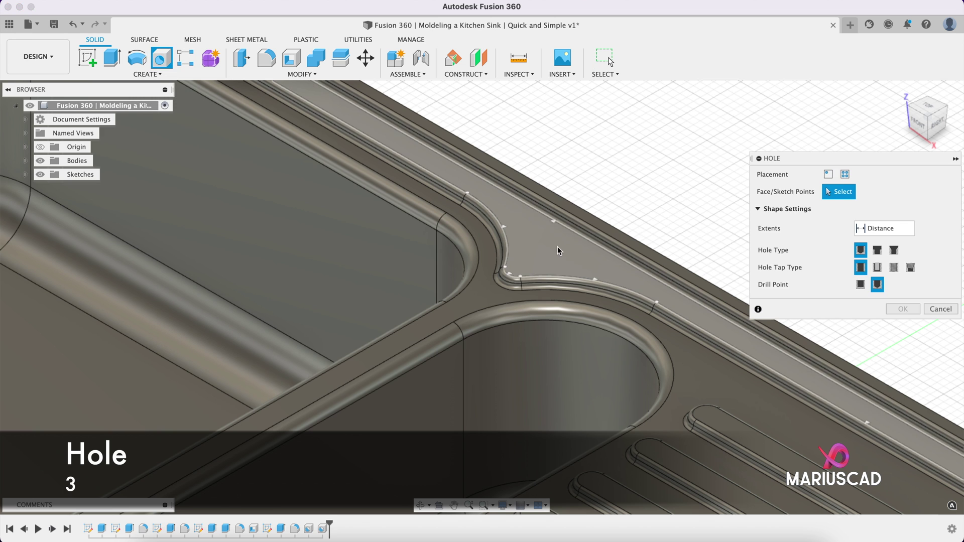
click(545, 254)
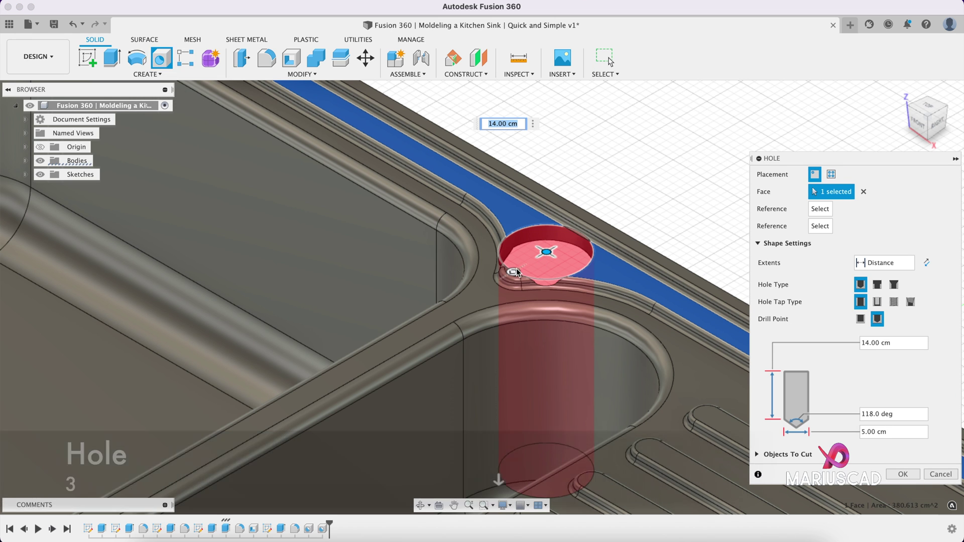
drag(513, 271, 549, 253)
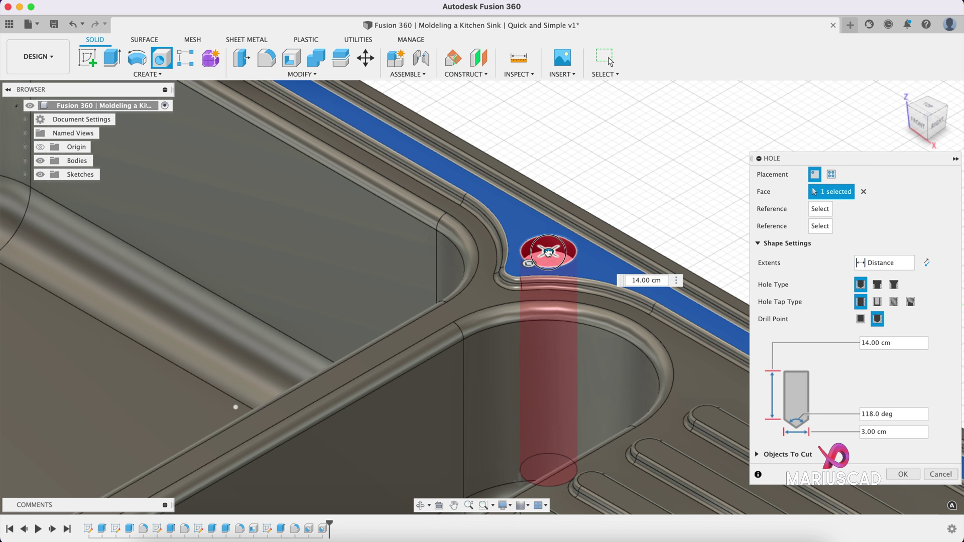
shift+middle_drag(549, 253, 554, 264)
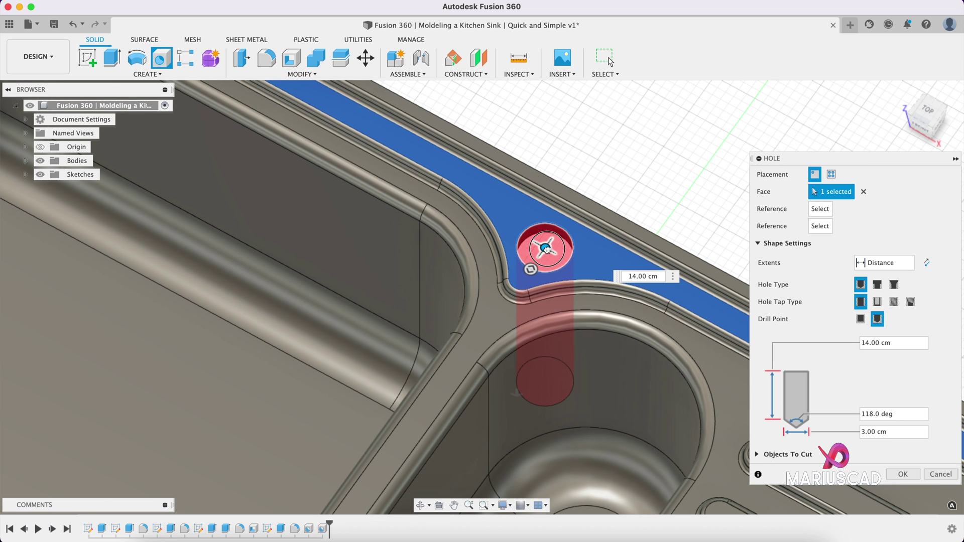
drag(546, 249, 546, 247)
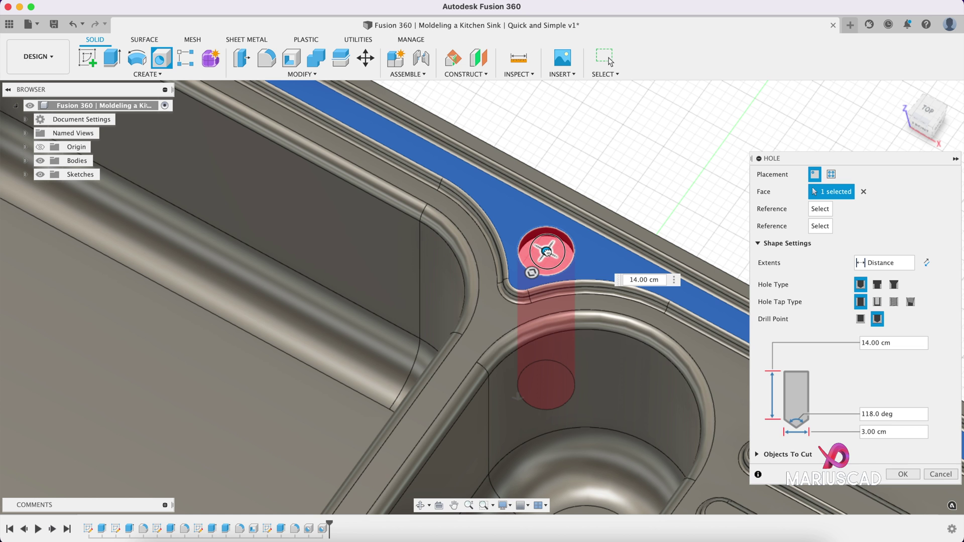
key(Return)
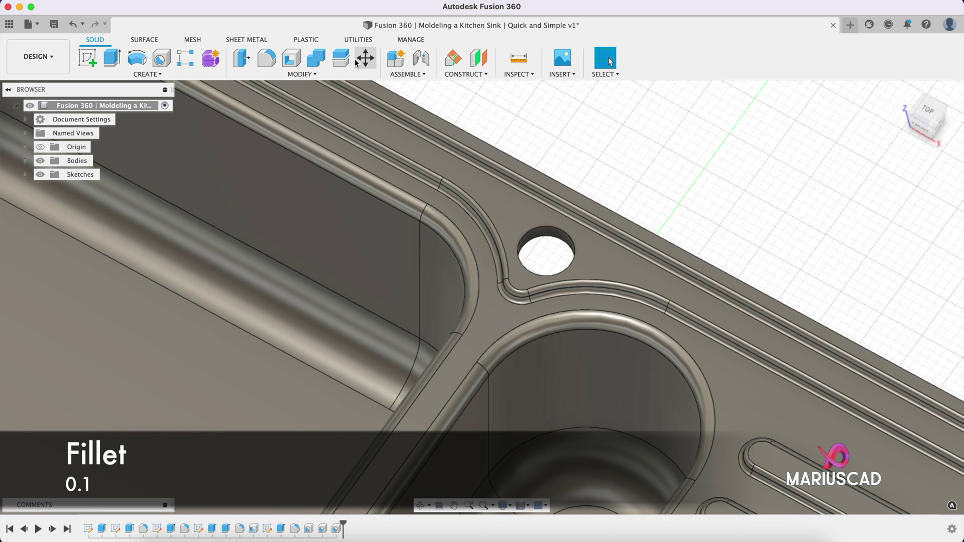
- Fillet the upper and lower edges of the tap hole and both drain holes with a 0.1 cm radius
click(271, 59)
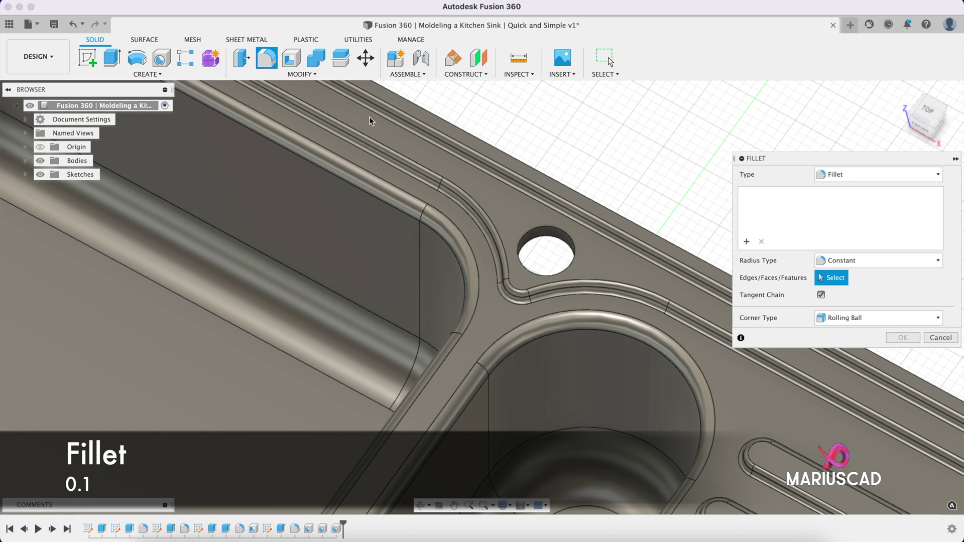
scroll(538, 213, up, 3)
click(561, 234)
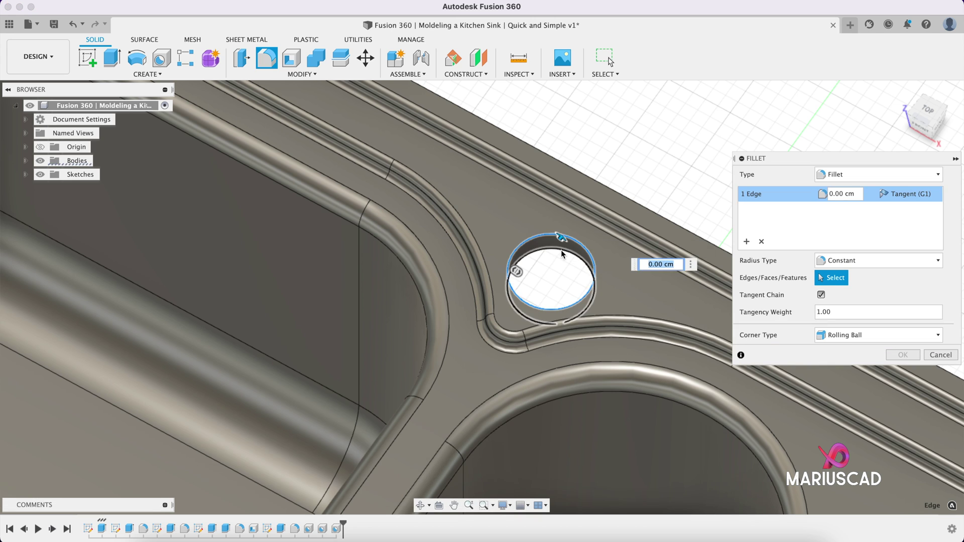
click(561, 249)
scroll(561, 249, down, 2)
middle_drag(467, 394, 522, 85)
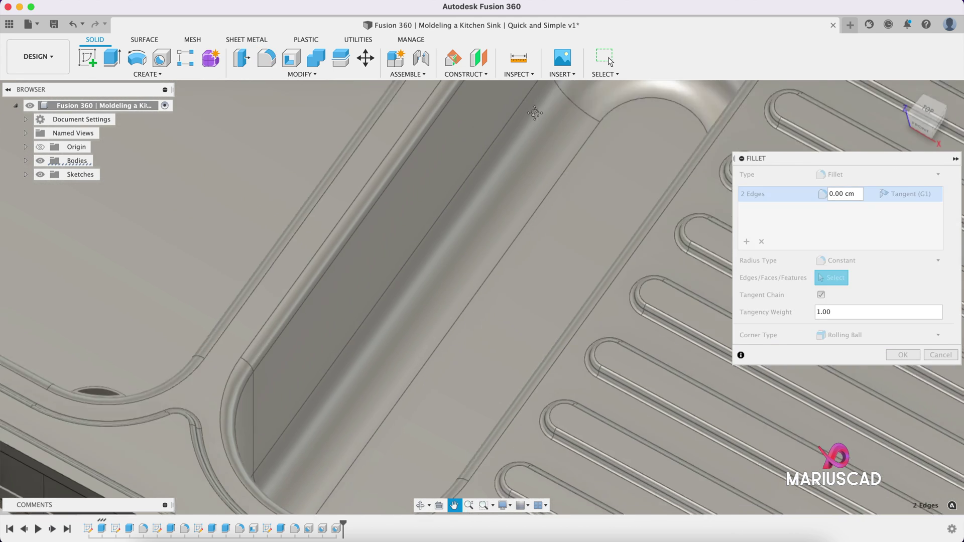
middle_drag(437, 442, 495, 308)
scroll(412, 379, up, 3)
shift+middle_drag(411, 379, 431, 395)
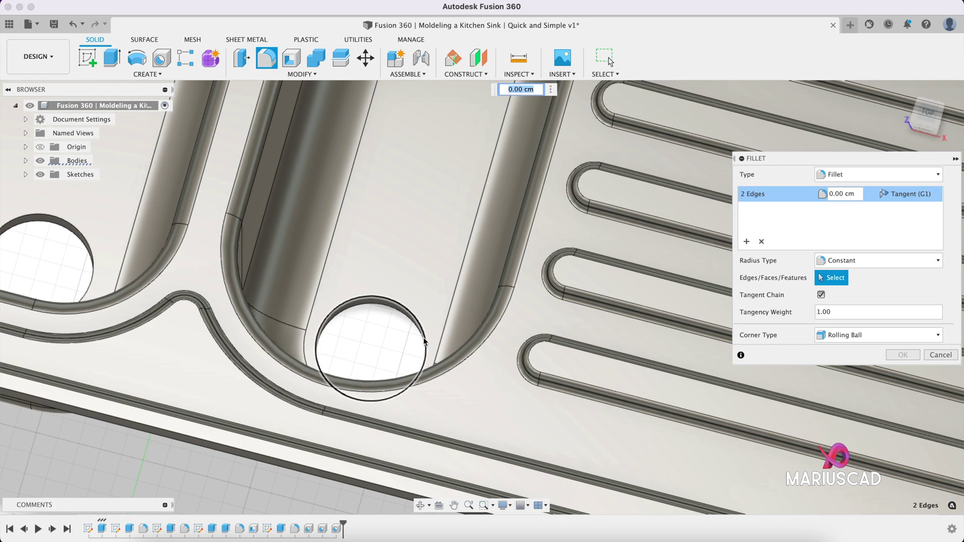
shift+middle_drag(423, 342, 483, 315)
scroll(483, 315, up, 2)
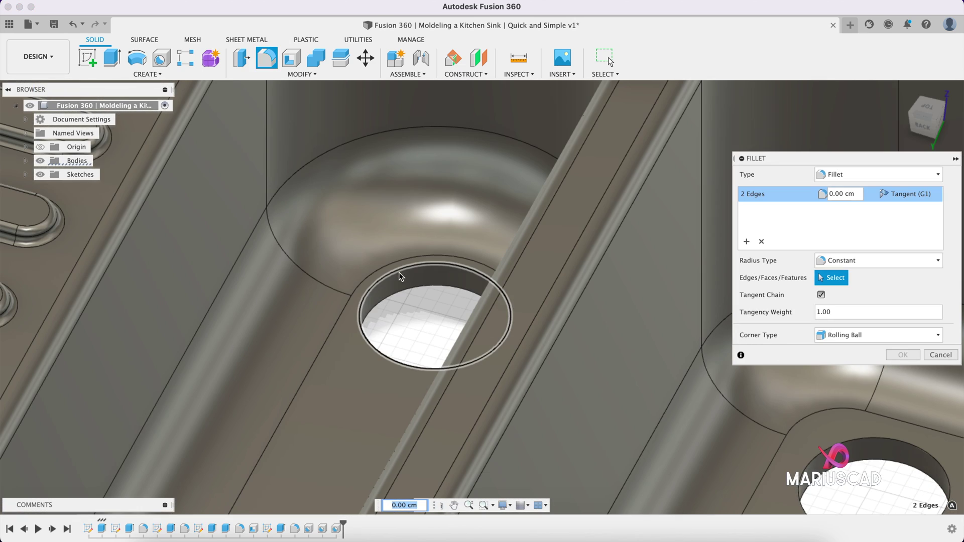
click(398, 270)
click(397, 293)
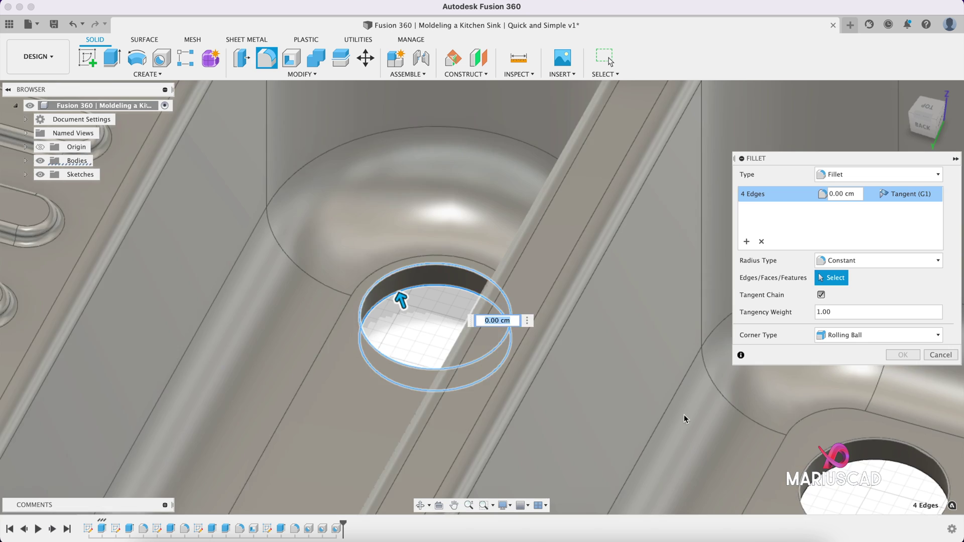
scroll(590, 333, right, 10)
click(587, 334)
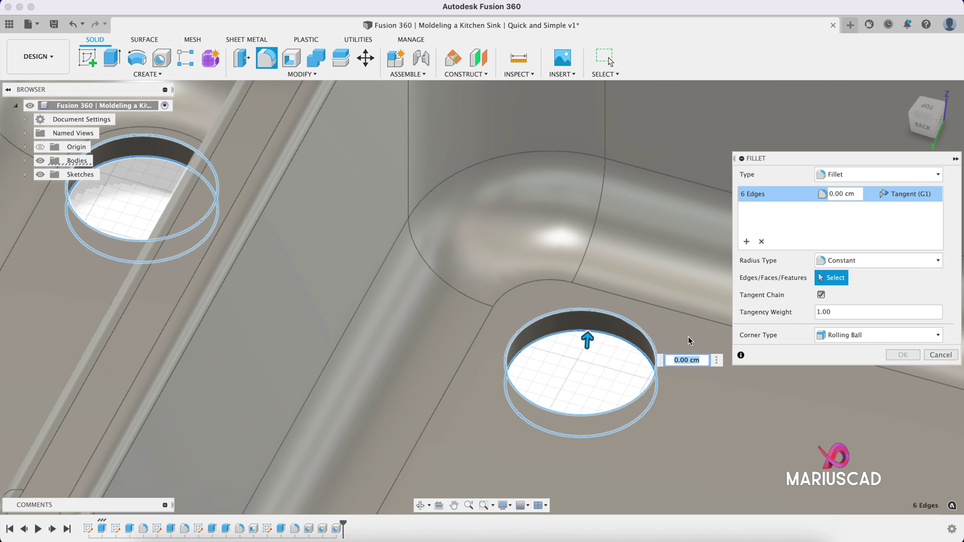
text(0.1)
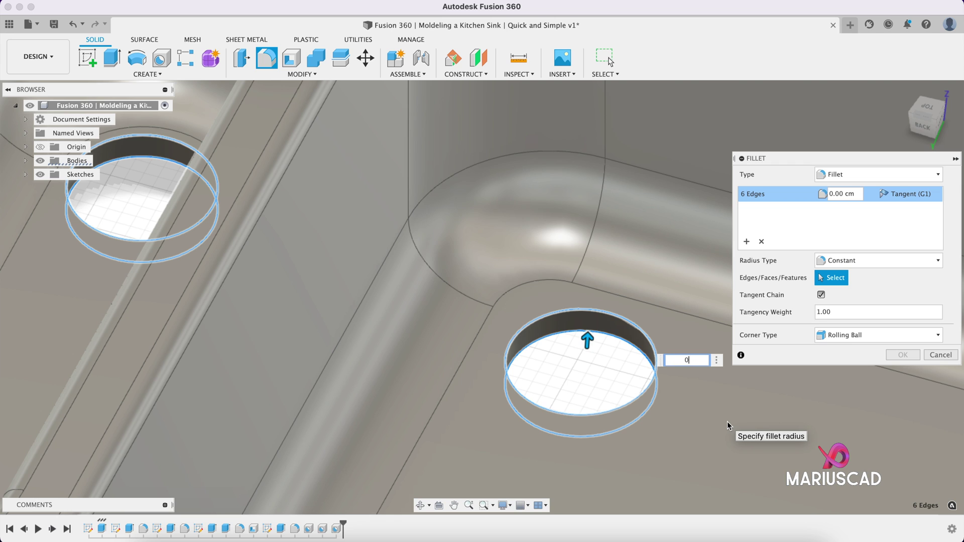
key(Return)
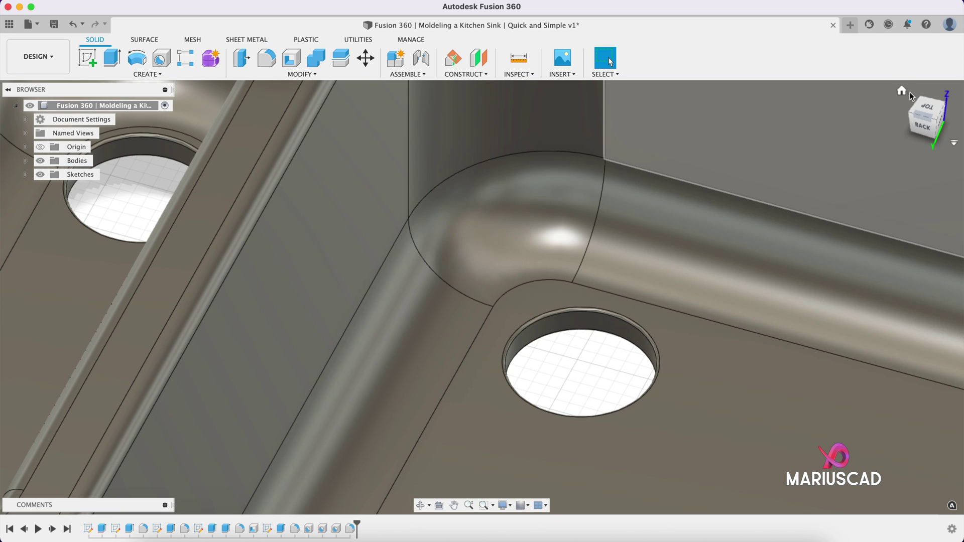
- Apply the Aluminum 1100-H14 physical material from the Metal library to the sink body
click(909, 92)
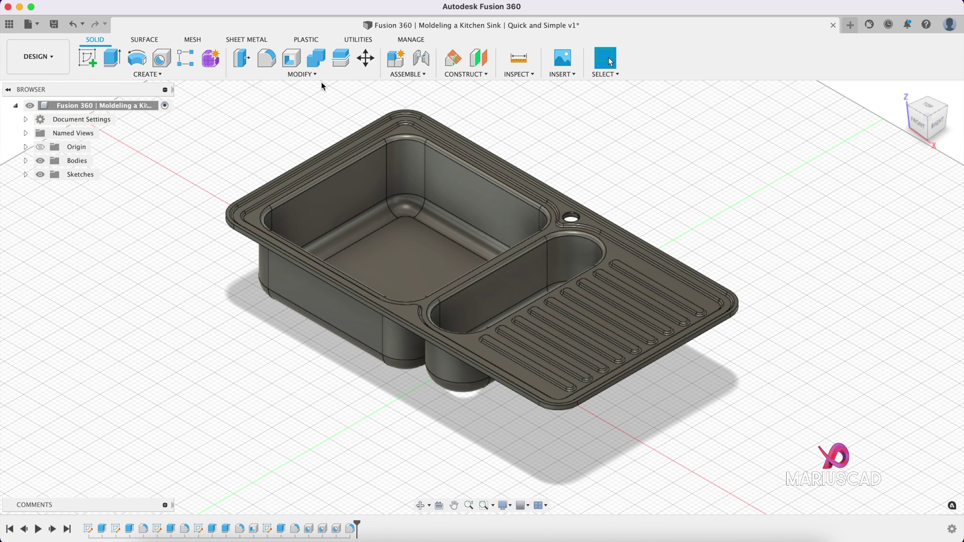
click(301, 74)
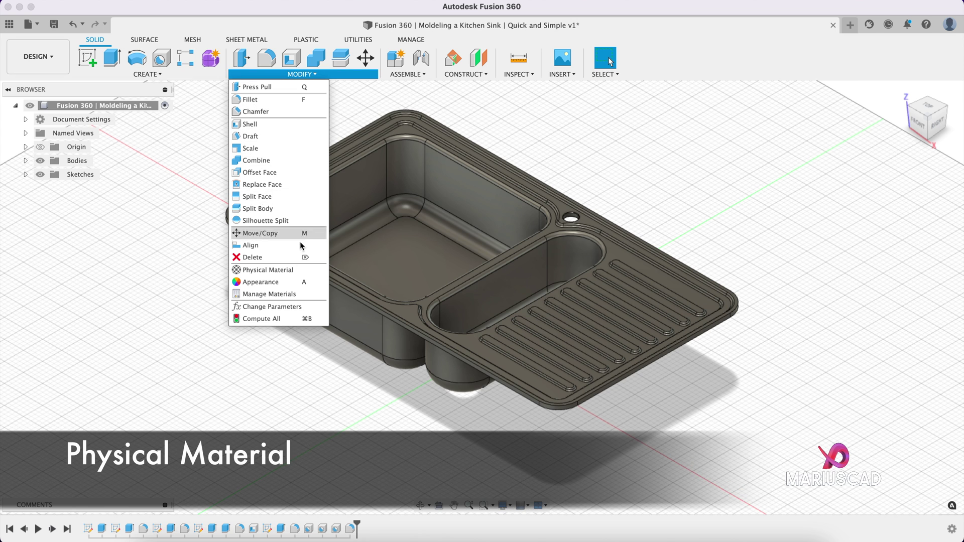
click(289, 274)
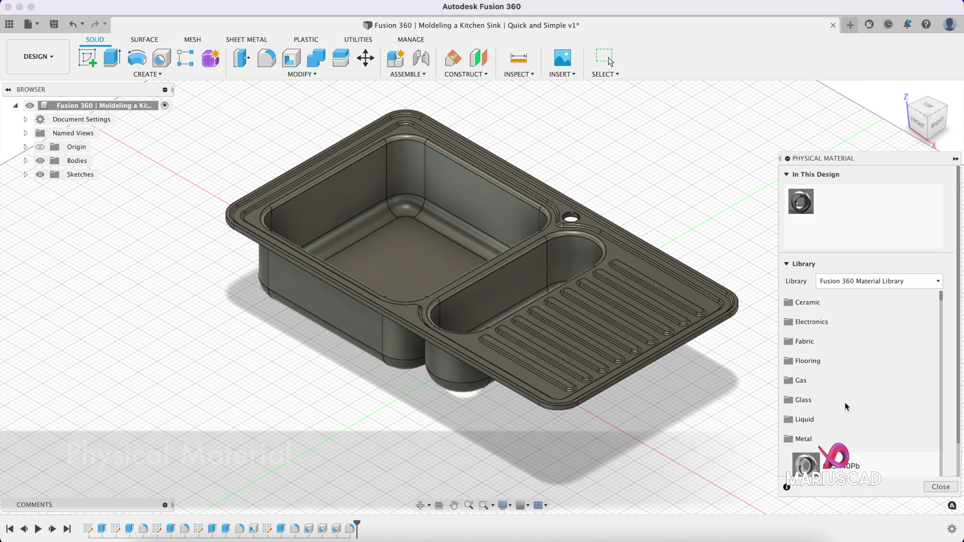
click(809, 435)
scroll(808, 436, down, 2)
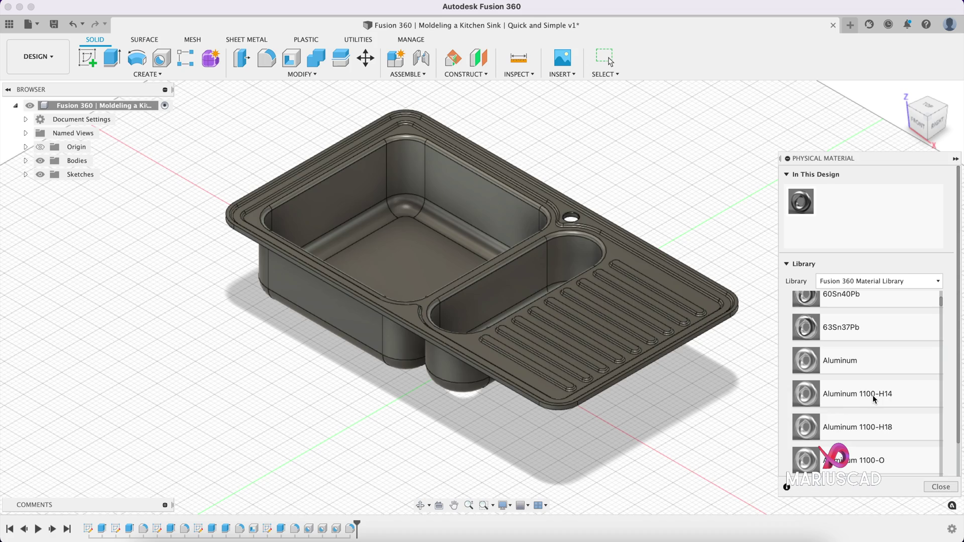
drag(872, 395, 585, 330)
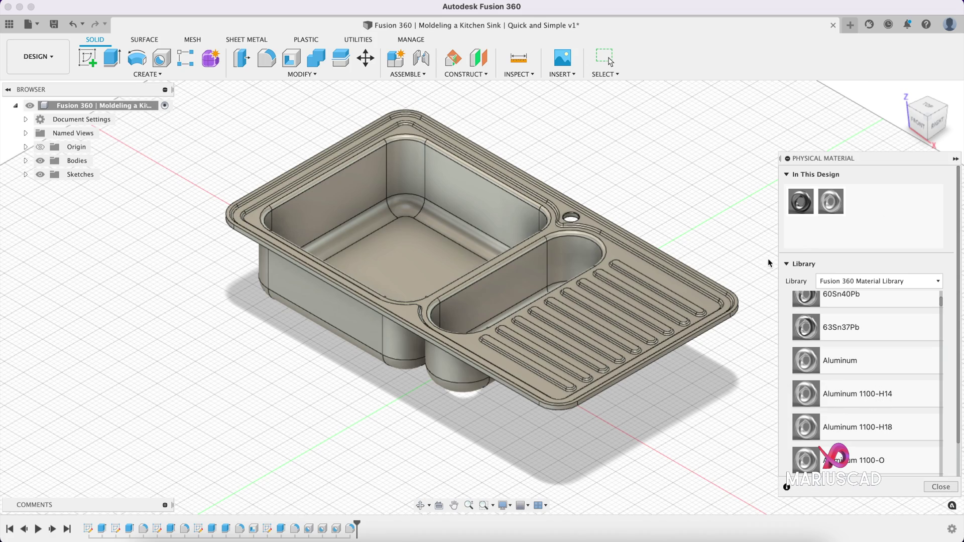
key(Escape)
shift+middle_drag(667, 414, 798, 424)
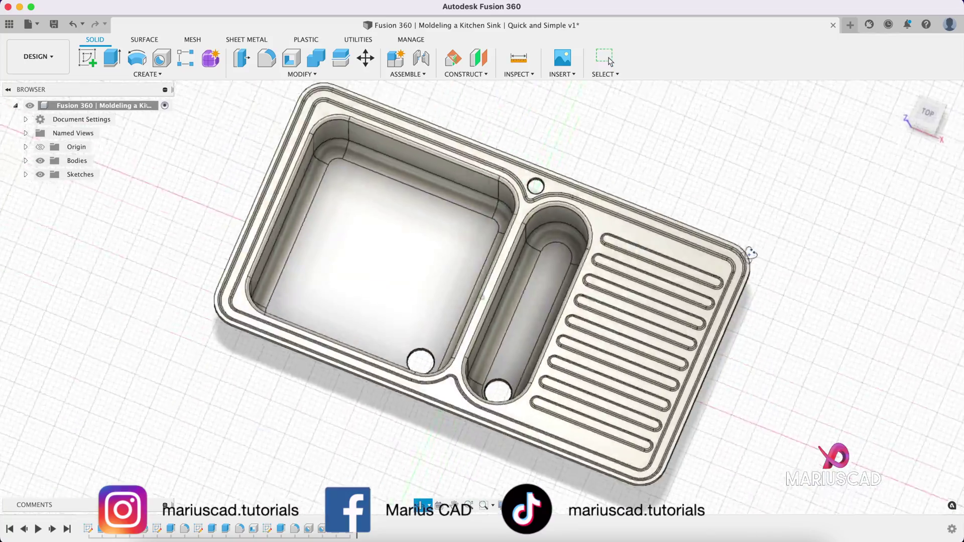